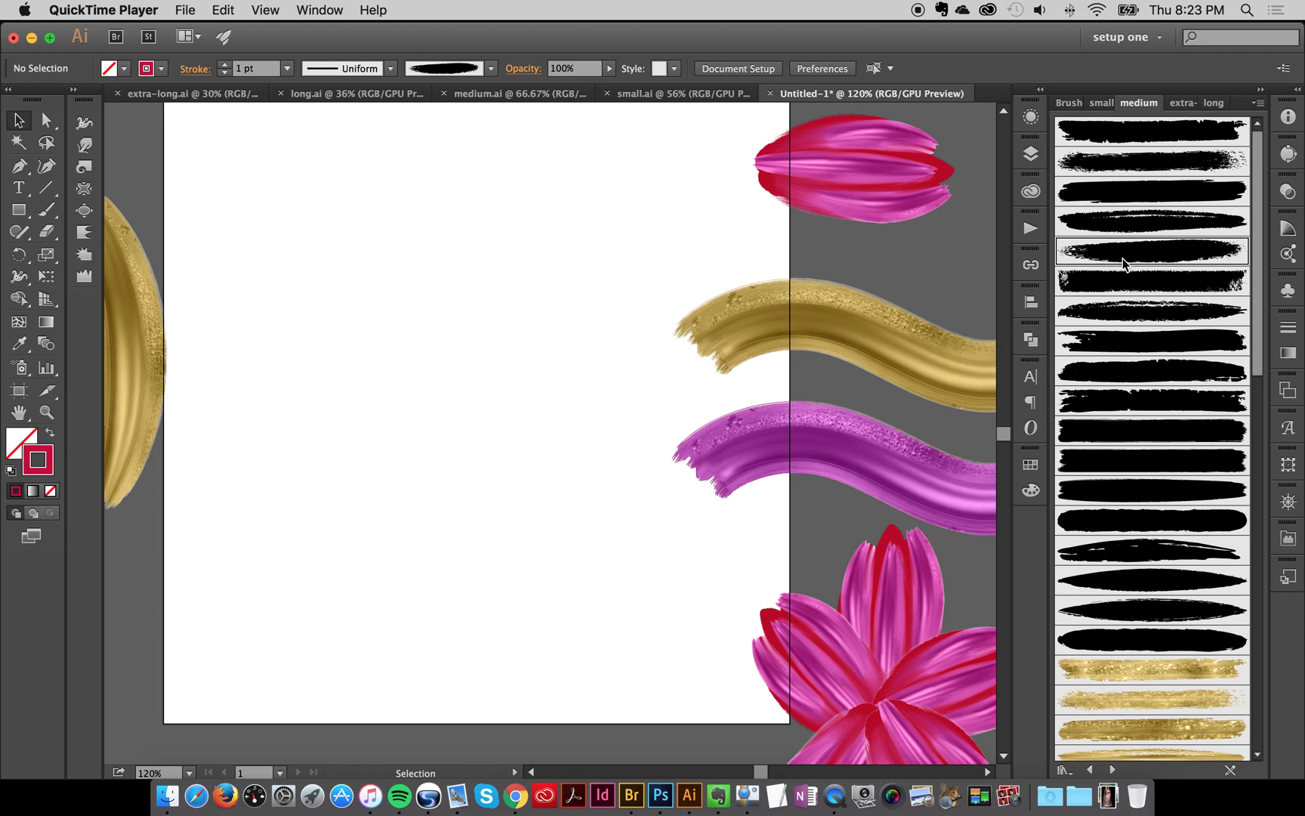
# Paint a tall solid red petal from overlapping vertical strokes on the artboard, using the fifth black brush of the medium set
pyautogui.click(1111, 256)
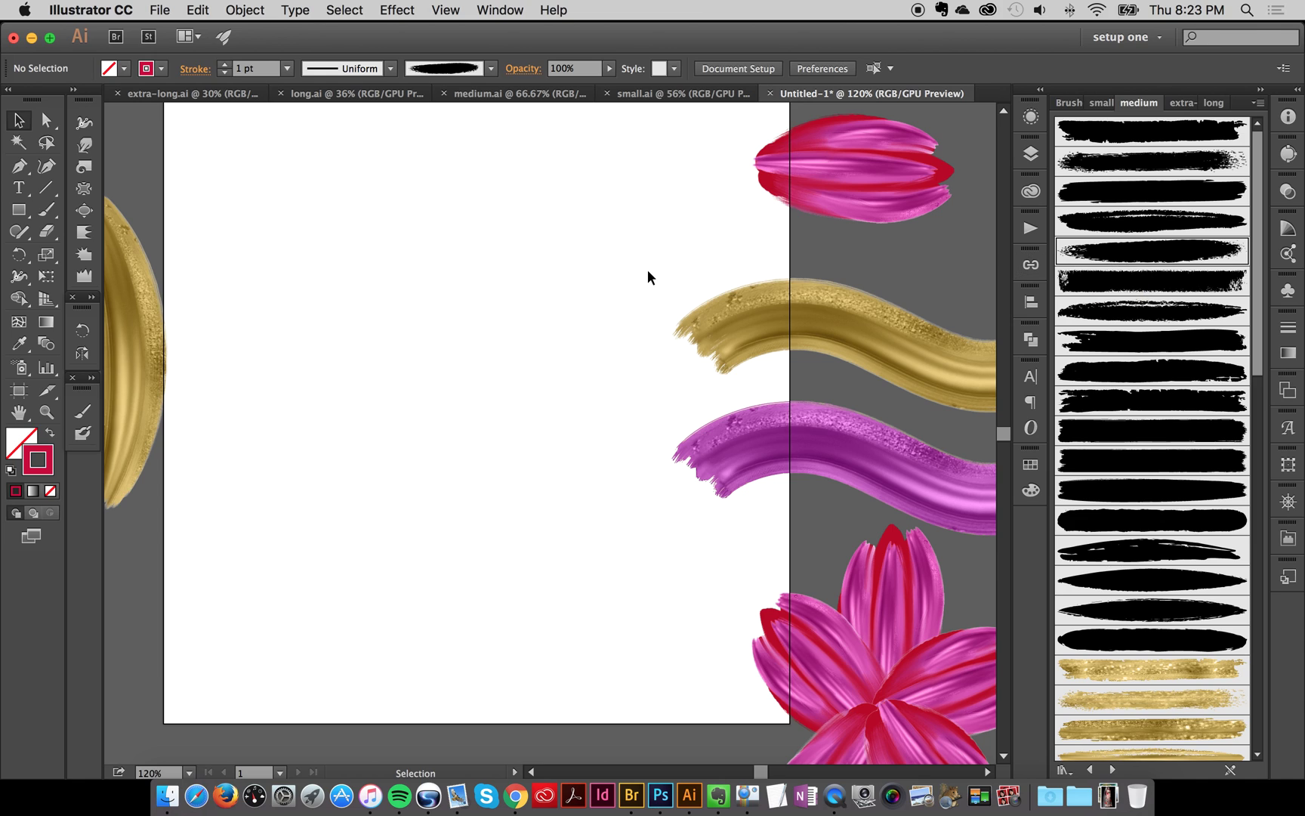
pyautogui.click(46, 210)
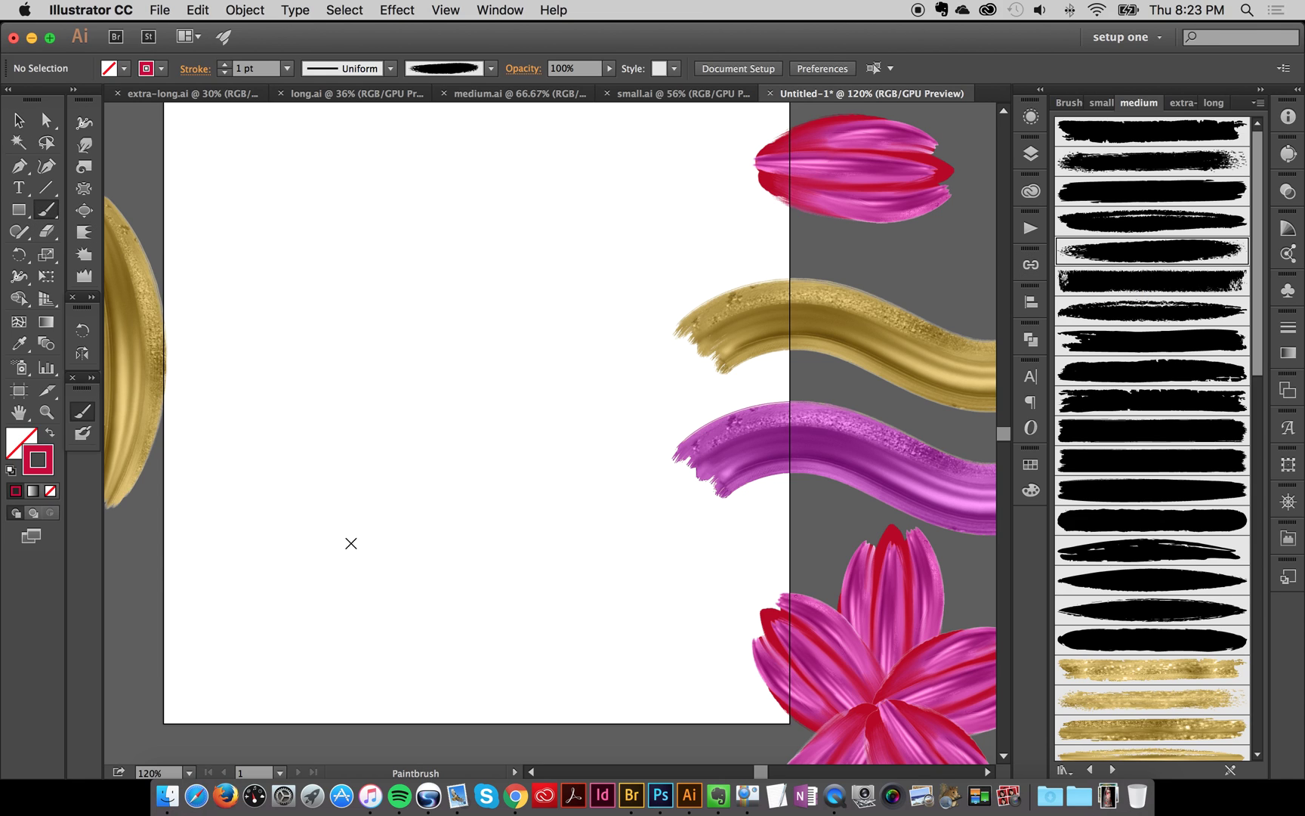
pyautogui.moveTo(352, 550)
pyautogui.mouseDown()
pyautogui.moveTo(344, 516)
pyautogui.moveTo(381, 268)
pyautogui.moveTo(399, 530)
pyautogui.moveTo(363, 397)
pyautogui.moveTo(376, 563)
pyautogui.mouseUp()
pyautogui.moveTo(406, 261)
pyautogui.mouseDown()
pyautogui.moveTo(429, 399)
pyautogui.moveTo(403, 522)
pyautogui.mouseUp()
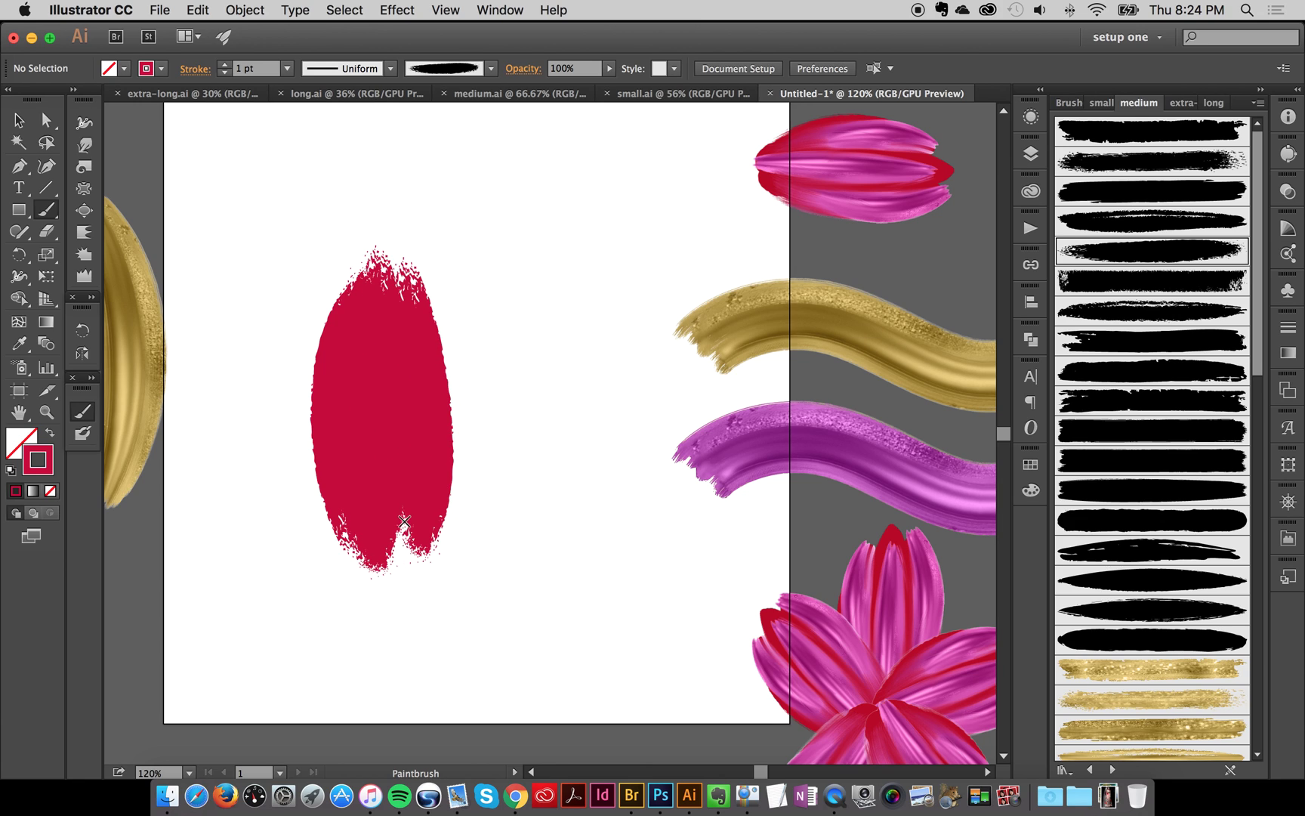
pyautogui.moveTo(333, 562)
pyautogui.mouseDown()
pyautogui.moveTo(343, 313)
pyautogui.moveTo(362, 276)
pyautogui.mouseUp()
pyautogui.moveTo(322, 571)
pyautogui.mouseDown()
pyautogui.moveTo(330, 300)
pyautogui.moveTo(352, 258)
pyautogui.mouseUp()
pyautogui.moveTo(326, 548)
pyautogui.mouseDown()
pyautogui.moveTo(336, 382)
pyautogui.moveTo(376, 243)
pyautogui.mouseUp()
pyautogui.moveTo(417, 533); pyautogui.dragTo(376, 230)
pyautogui.moveTo(439, 523)
pyautogui.mouseDown()
pyautogui.moveTo(416, 319)
pyautogui.moveTo(384, 218)
pyautogui.mouseUp()
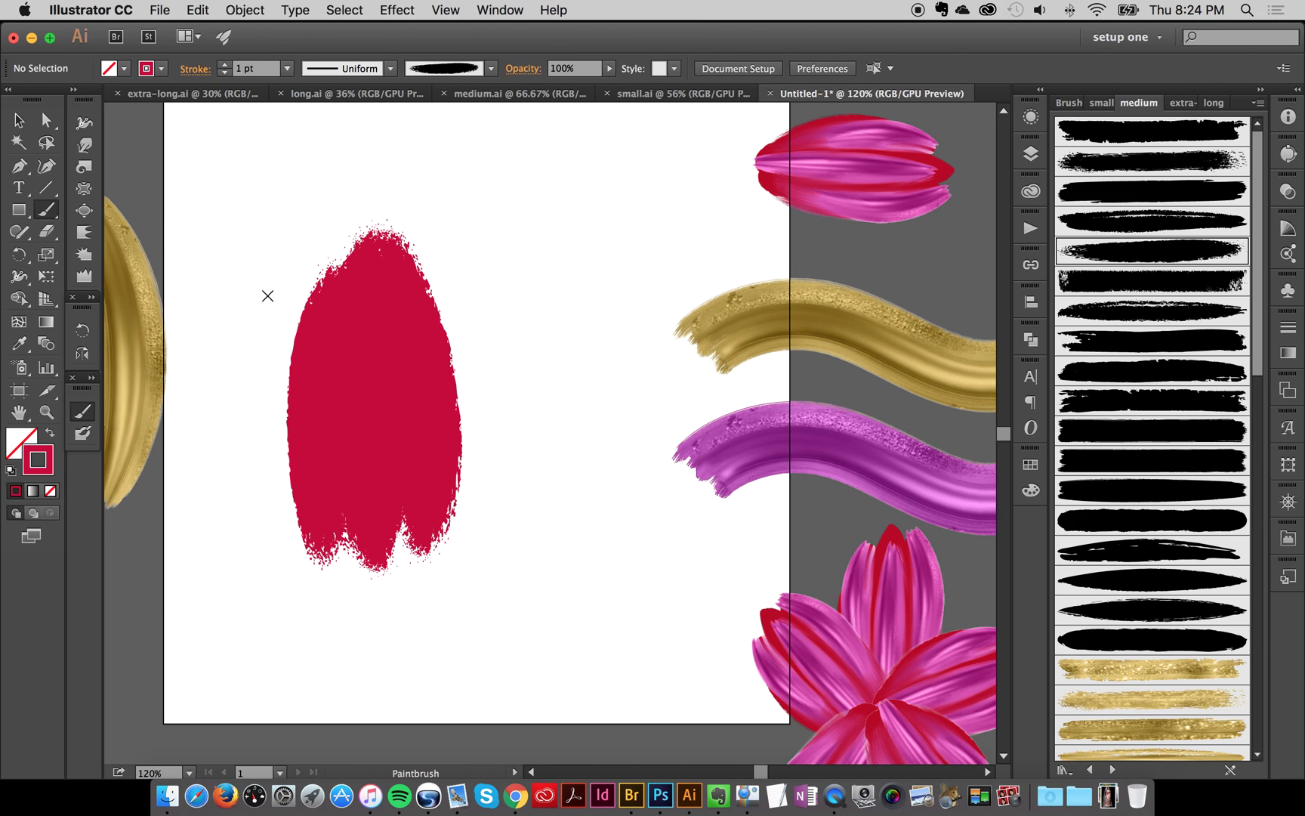
# Rotate all the red petal strokes 180° so the narrow end points down, and shift the petal slightly up and to the right
pyautogui.click(19, 119)
pyautogui.moveTo(274, 194); pyautogui.dragTo(541, 435)
pyautogui.moveTo(446, 213)
pyautogui.mouseDown()
pyautogui.moveTo(510, 355)
pyautogui.moveTo(412, 521)
pyautogui.moveTo(370, 513)
pyautogui.mouseUp()
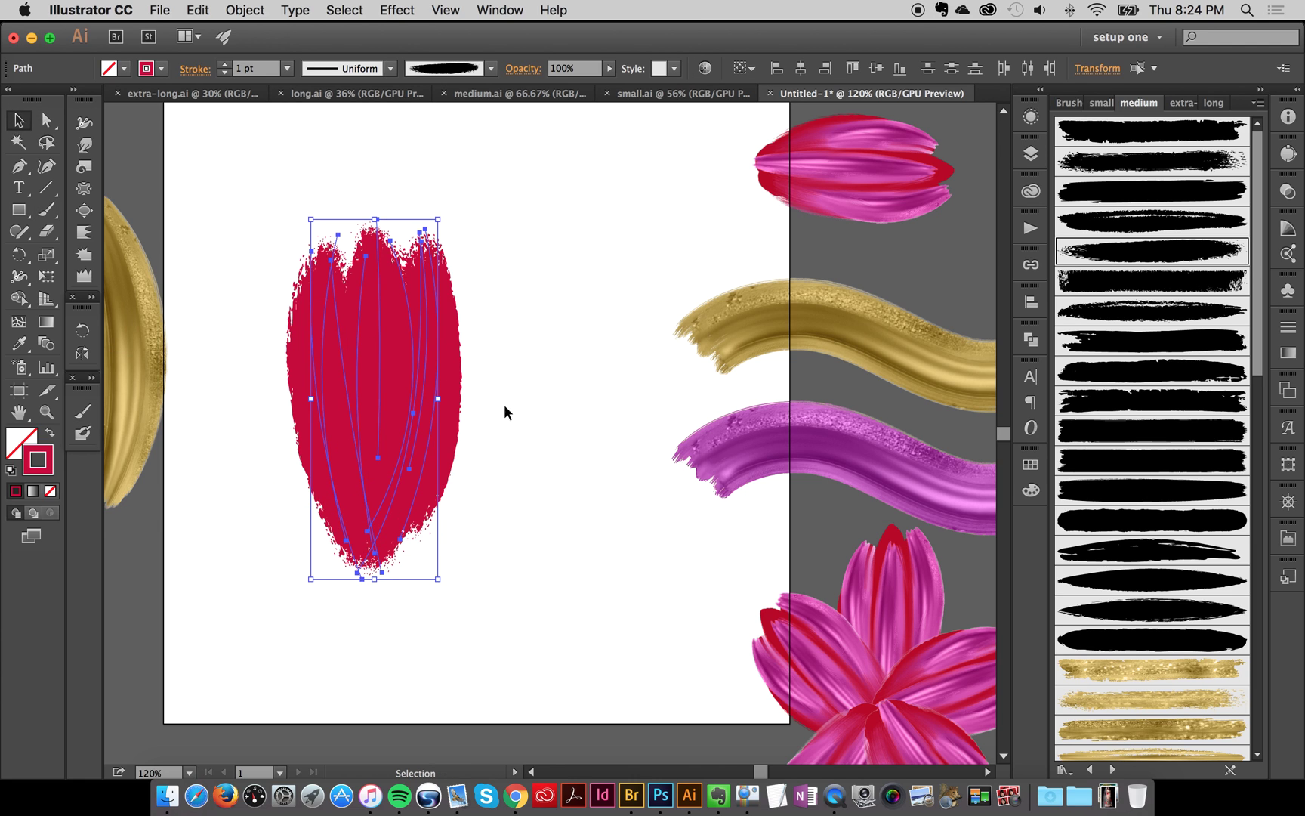
pyautogui.click(528, 416)
pyautogui.click(414, 336)
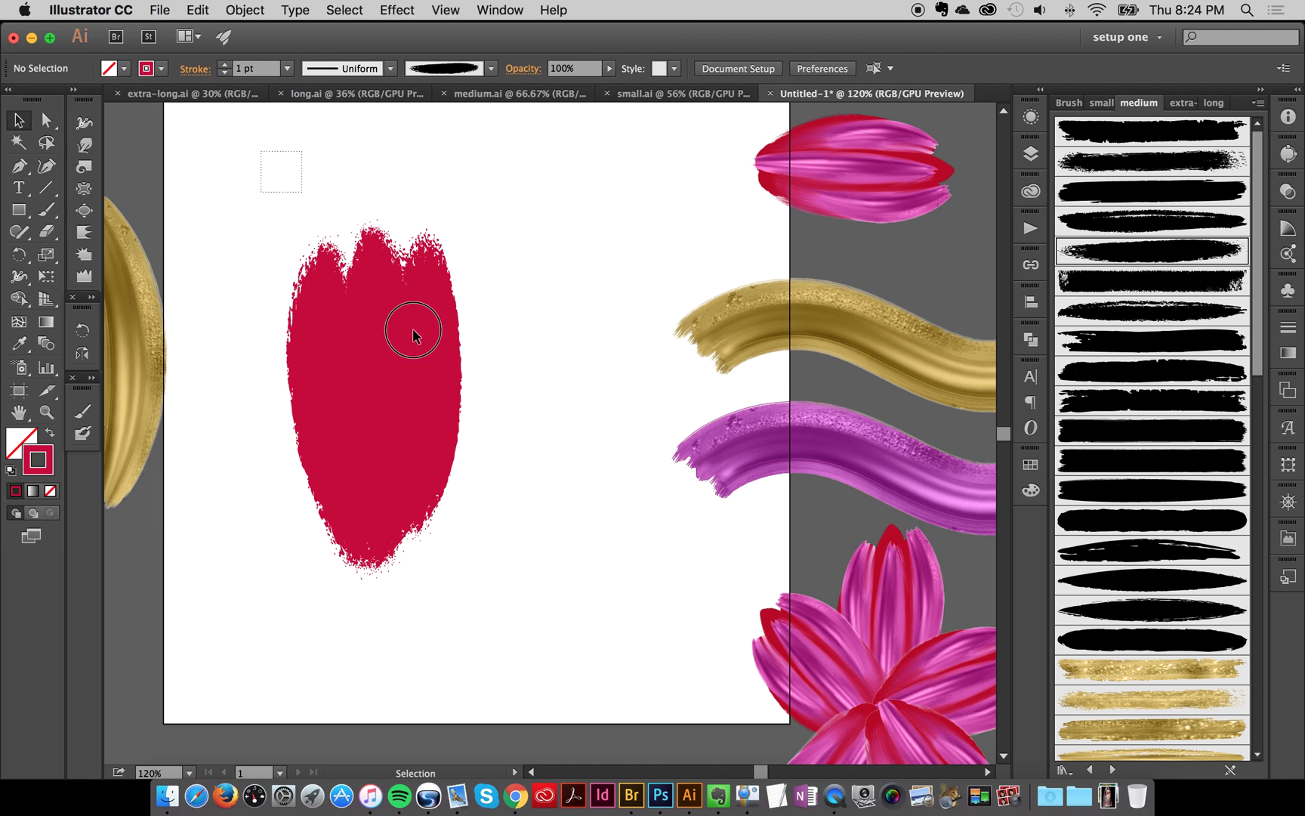
pyautogui.moveTo(400, 393); pyautogui.dragTo(462, 371)
pyautogui.click(577, 238)
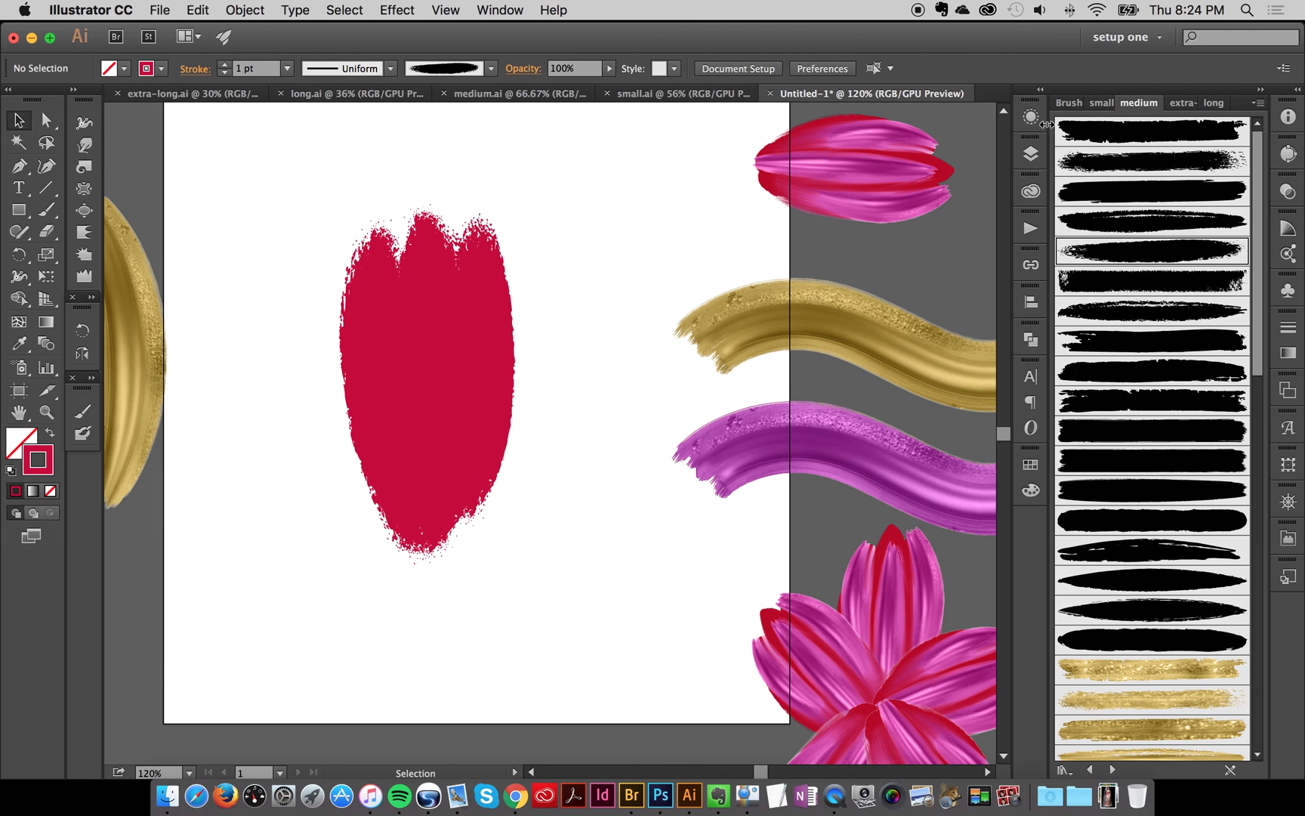
# Lock Layer 4 with the red petal and pick up the brush settings of the gold wavy stroke on Layer 2
pyautogui.click(1032, 154)
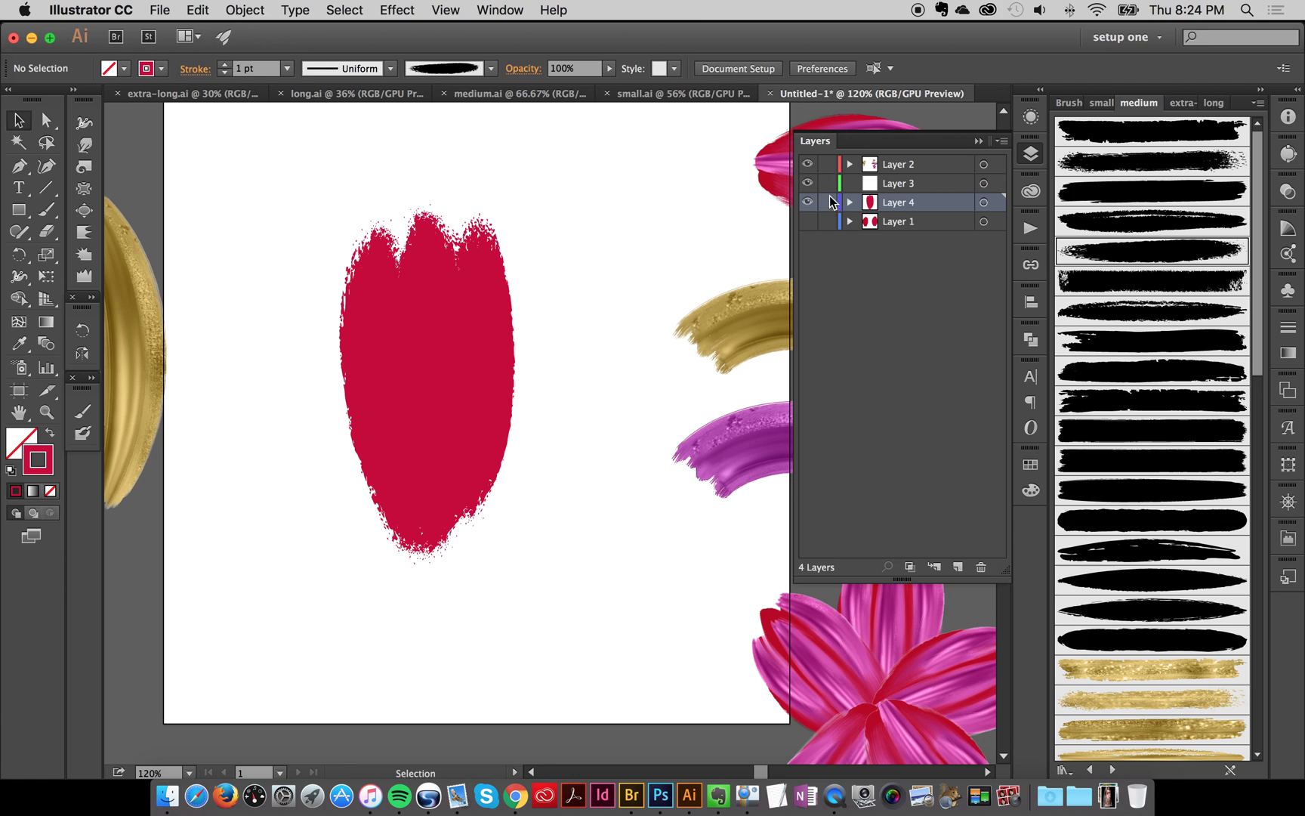
pyautogui.click(1031, 153)
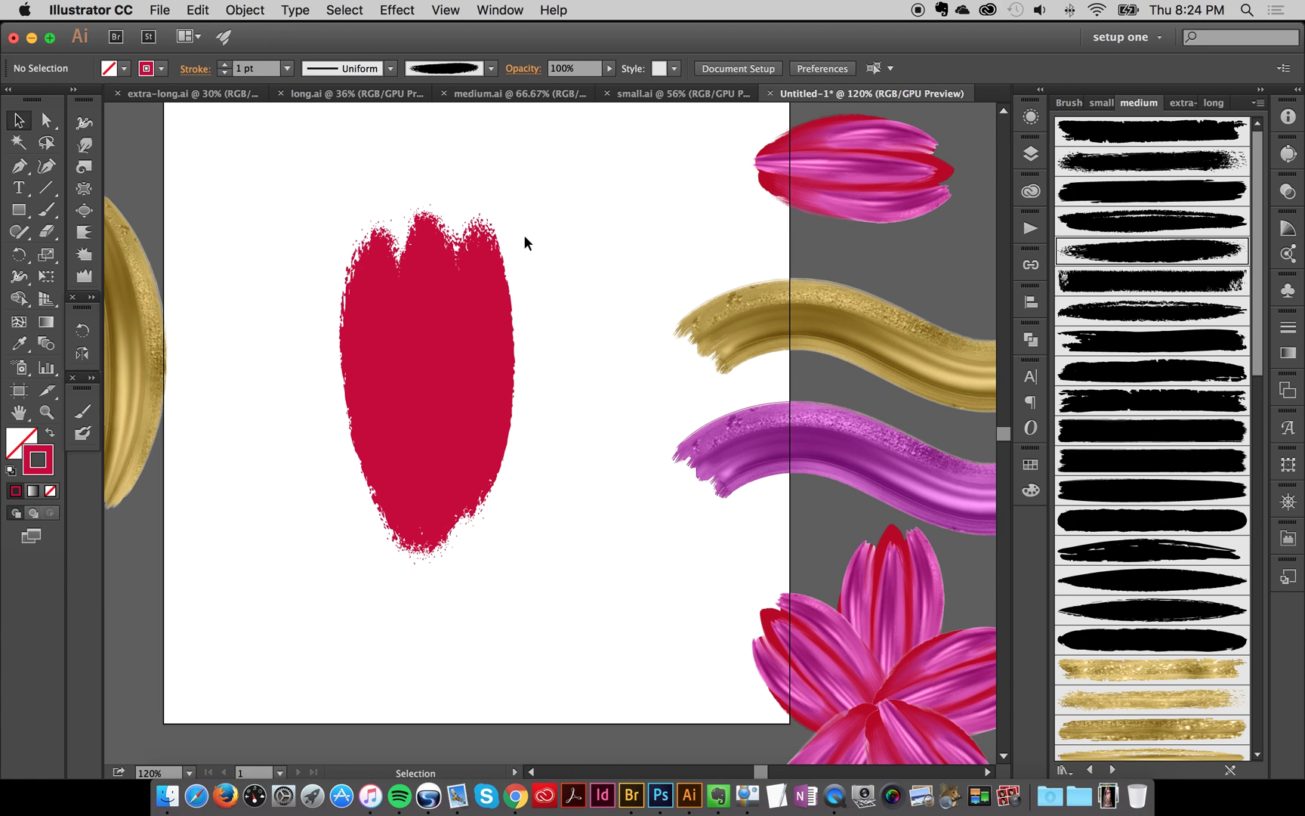
pyautogui.click(737, 317)
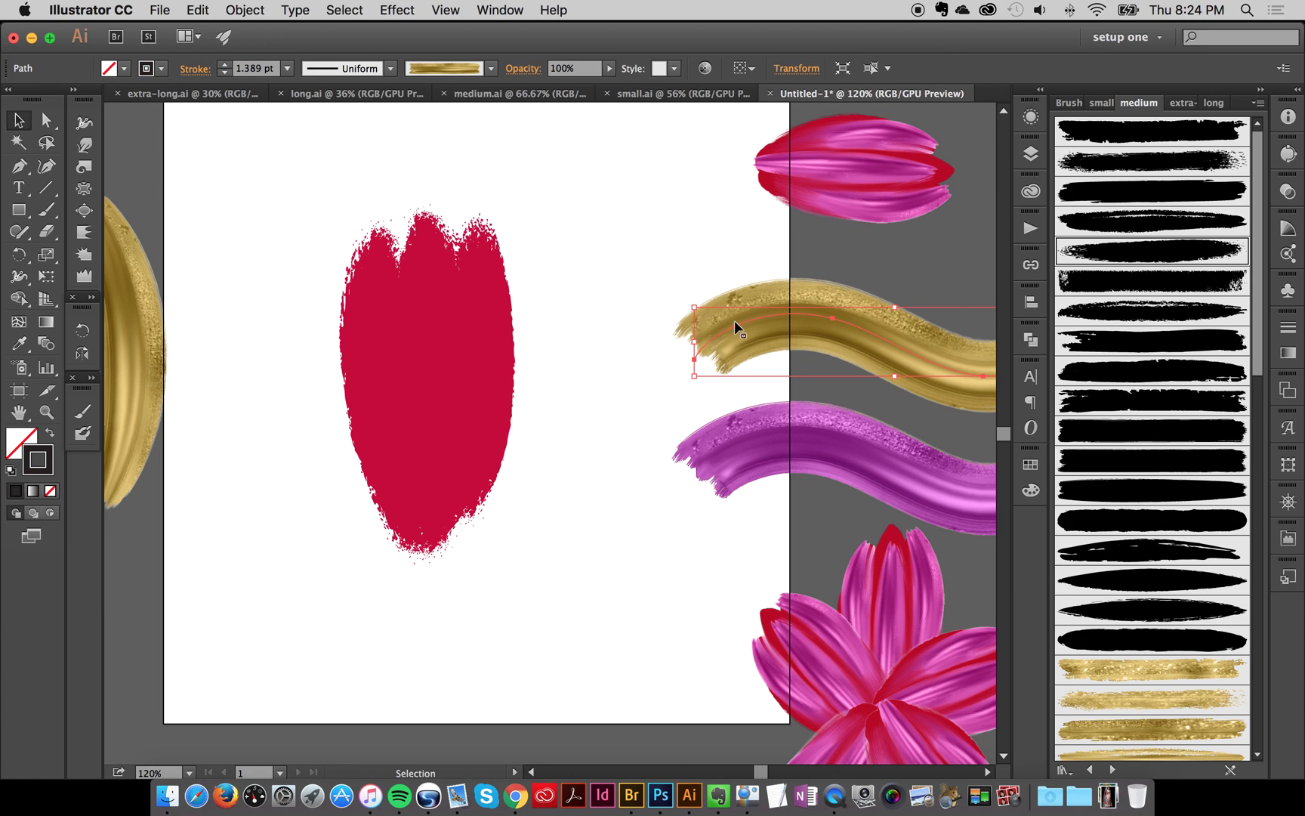
pyautogui.click(570, 262)
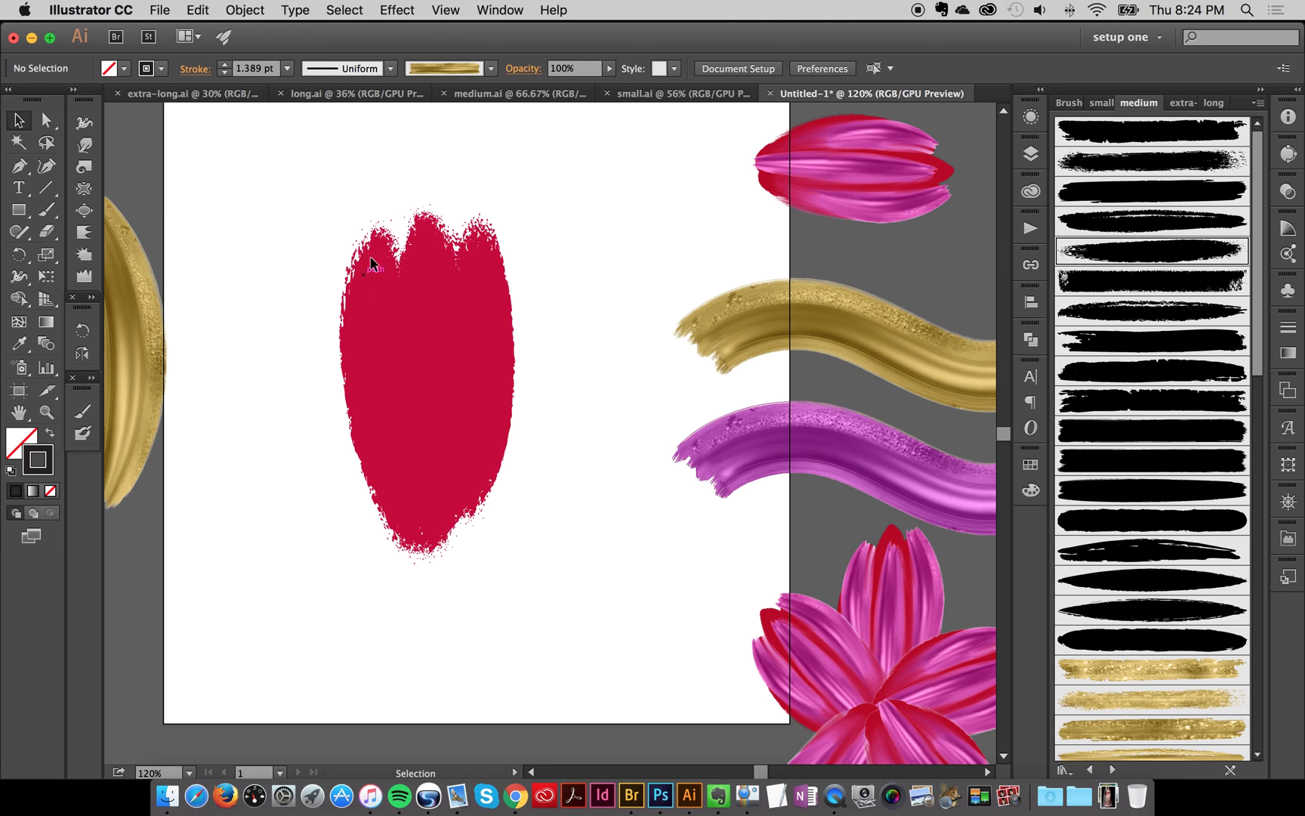
pyautogui.click(46, 209)
pyautogui.click(1031, 154)
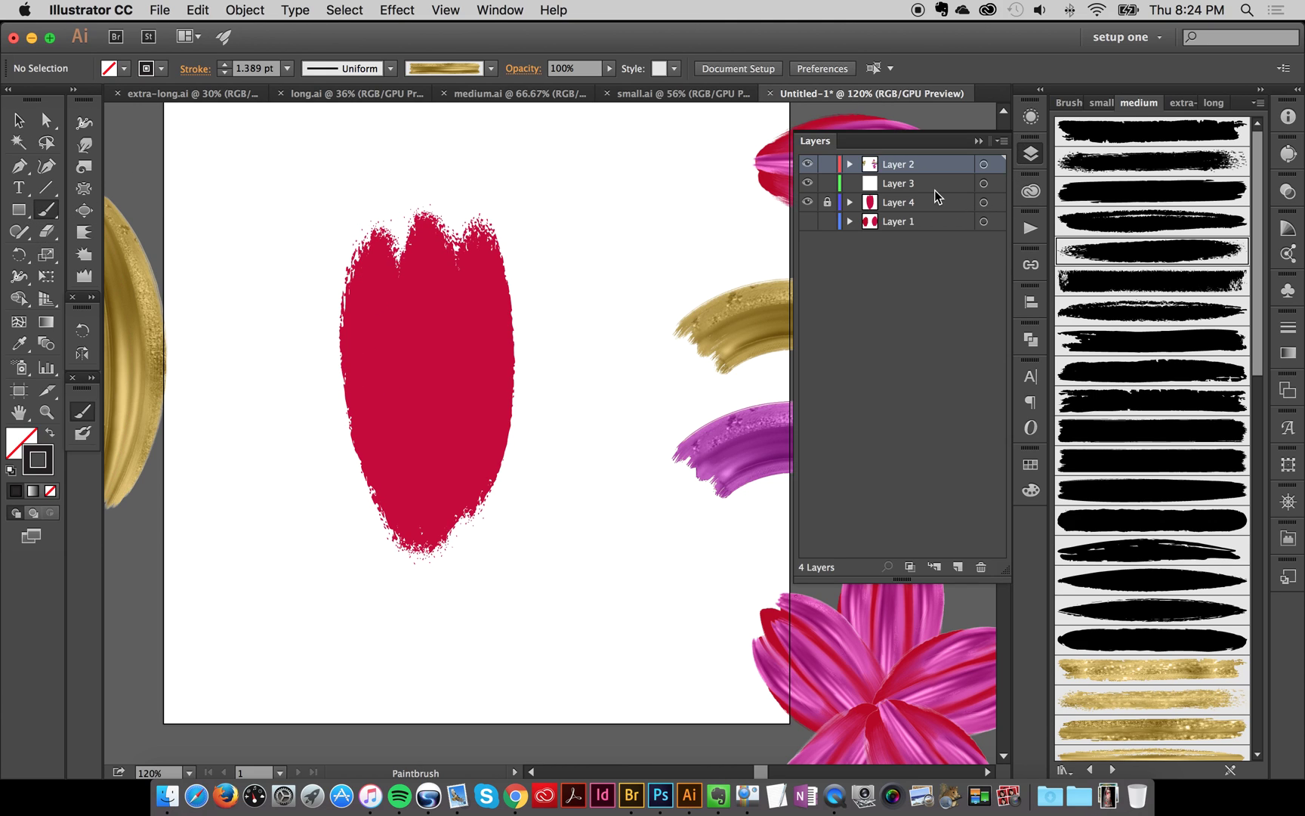
pyautogui.click(1030, 151)
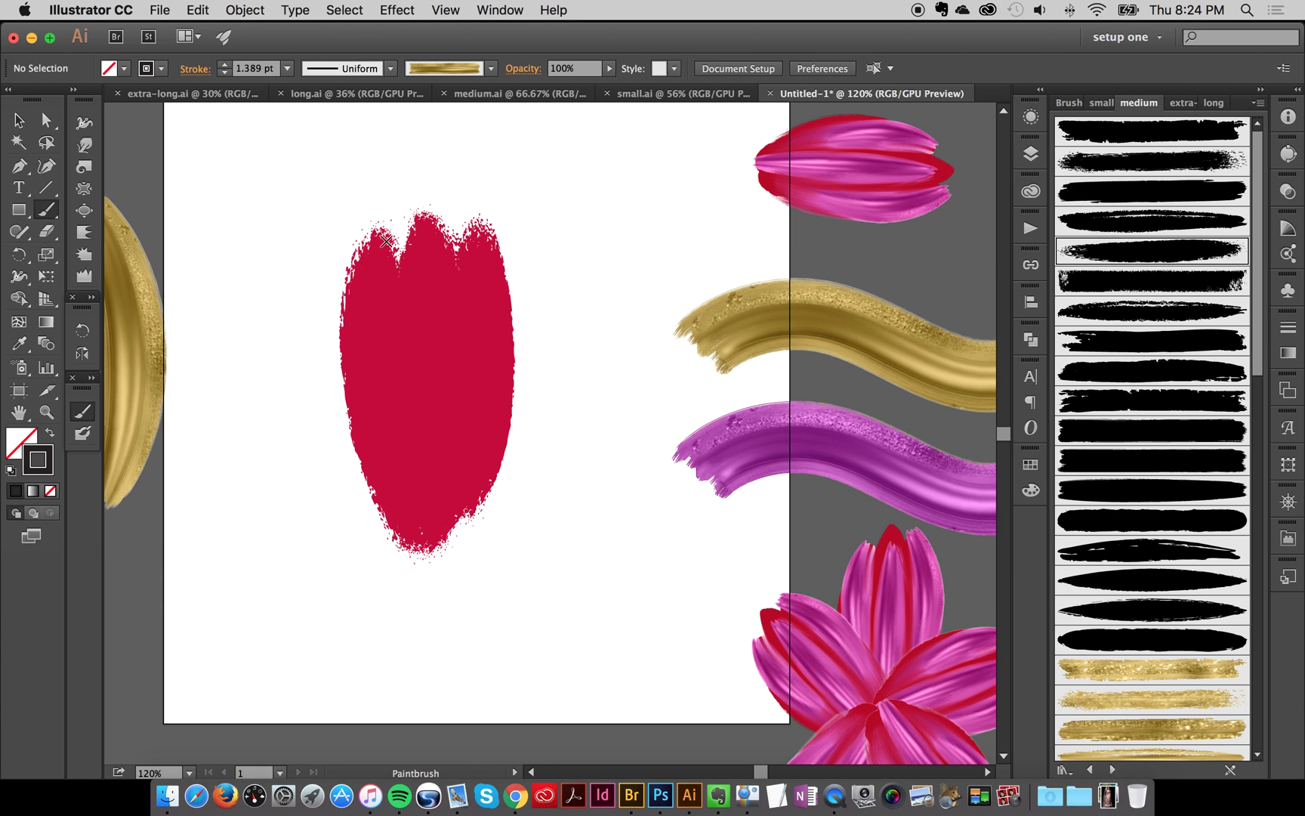
# Paint a gold stroke down the left lobe of the red petal with the wavy stroke's gold brush settings
pyautogui.click(19, 120)
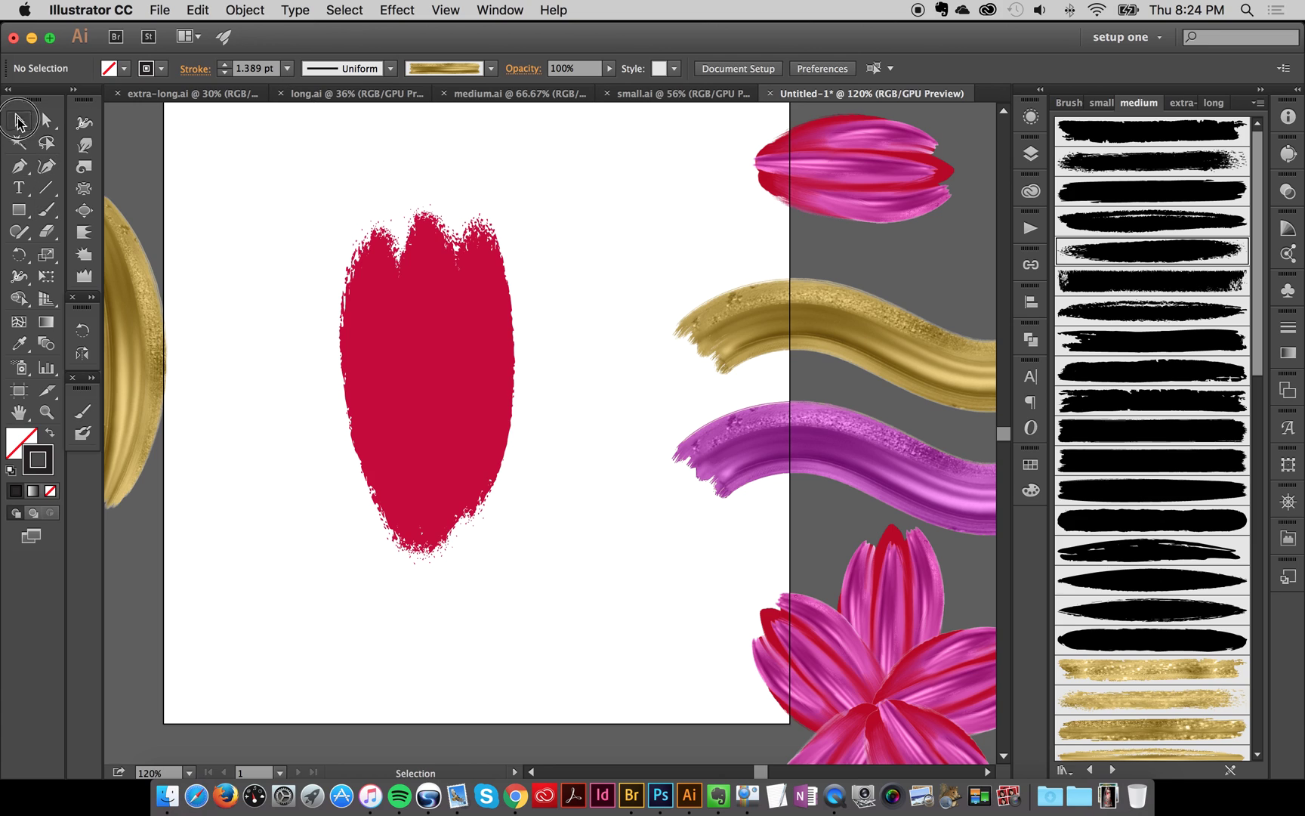
pyautogui.click(755, 347)
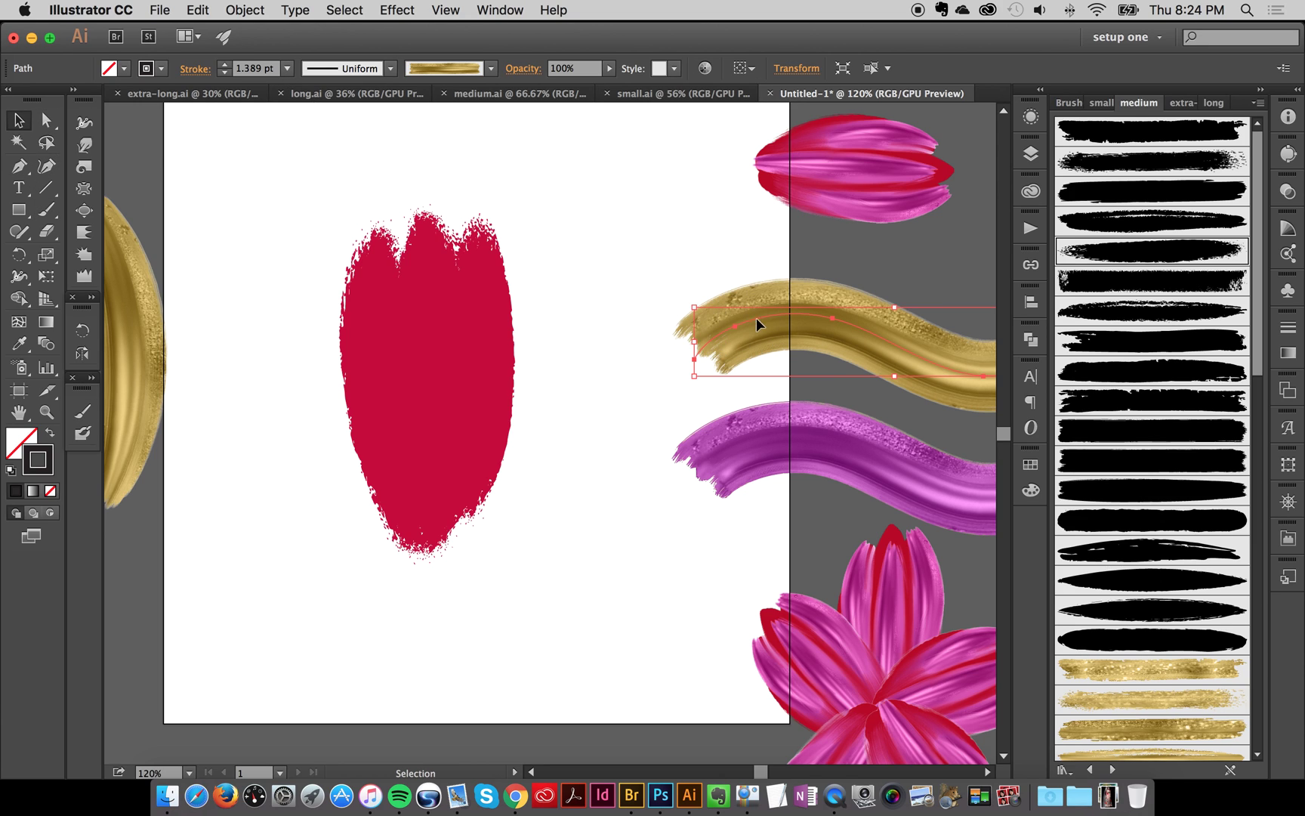
pyautogui.press('super+shift+a')
pyautogui.click(47, 208)
pyautogui.moveTo(383, 223); pyautogui.dragTo(408, 477)
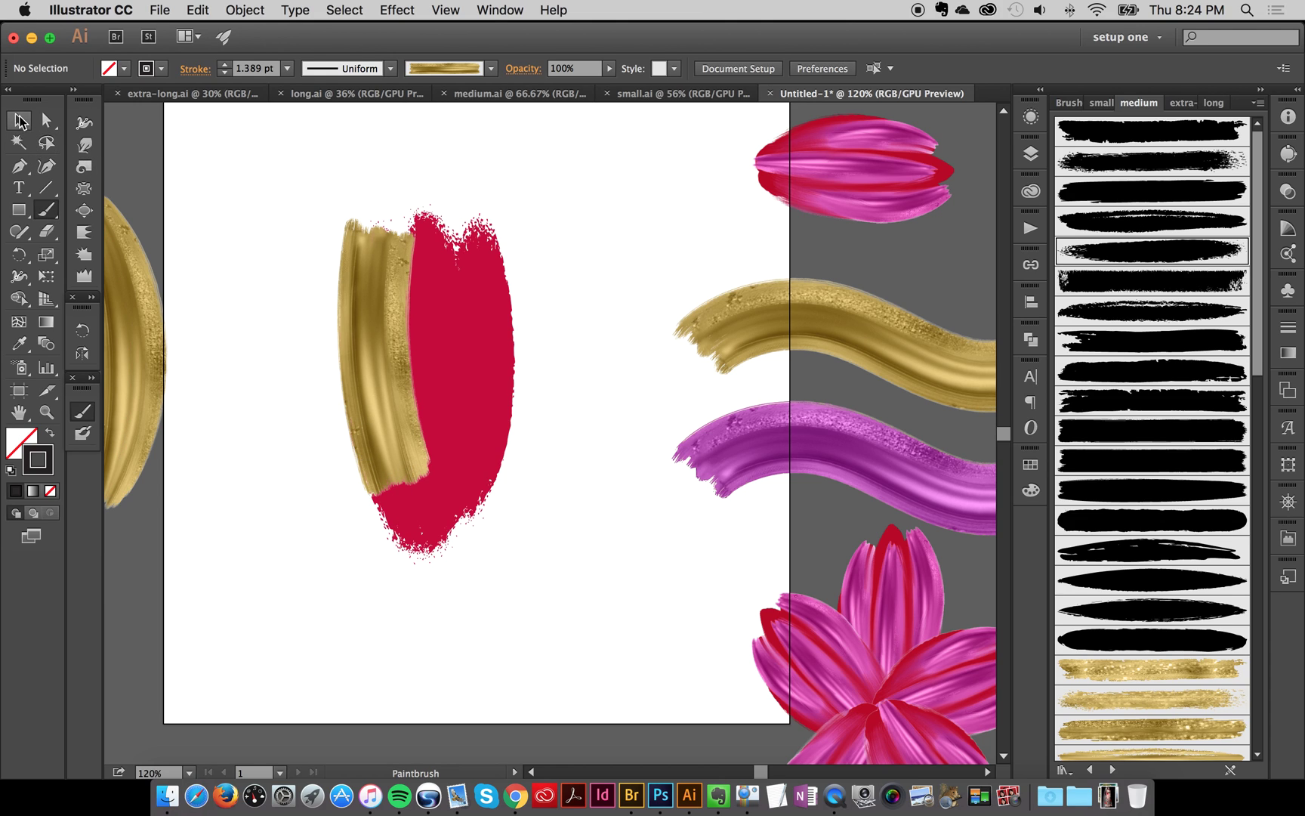
# Apply the lens-shaped width profile, tapered at both ends, to the new gold stroke on the petal
pyautogui.click(18, 121)
pyautogui.click(383, 413)
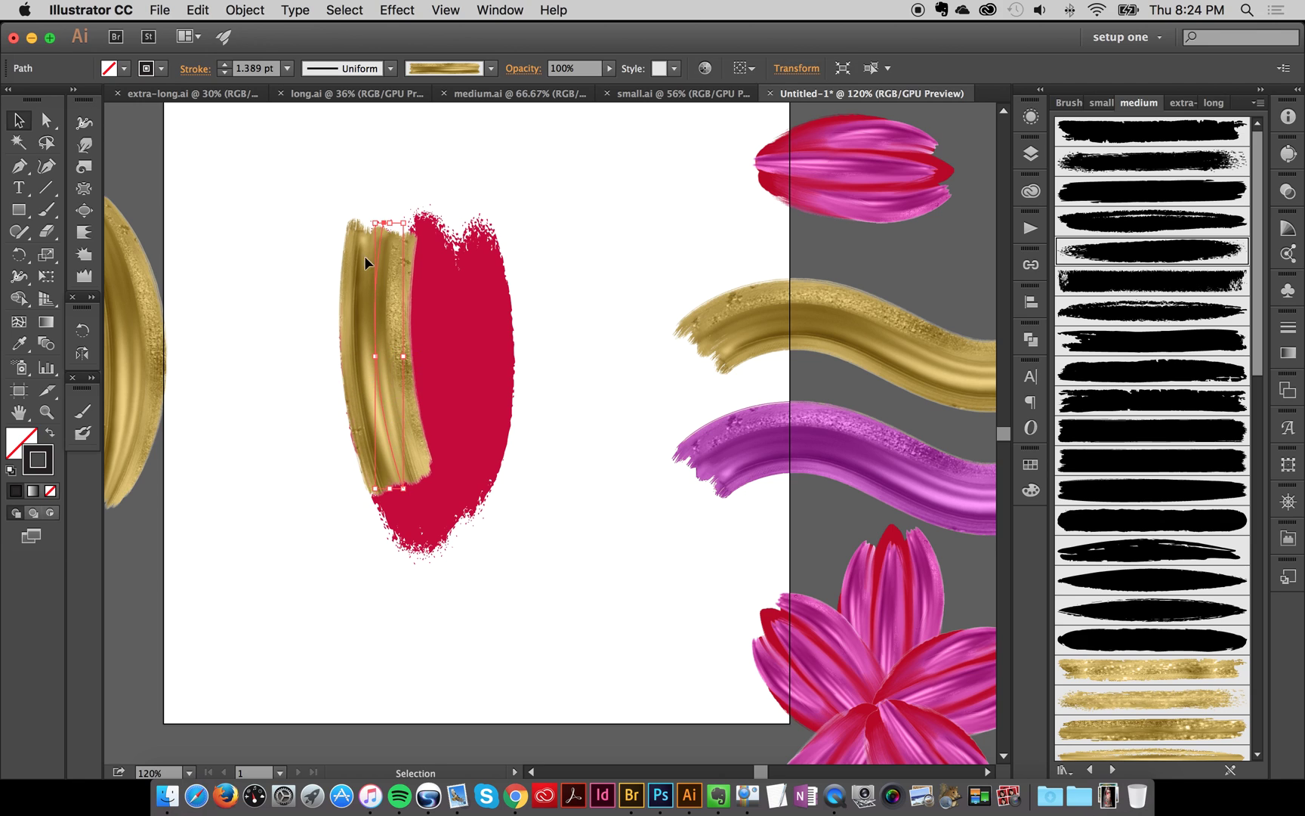
pyautogui.click(389, 69)
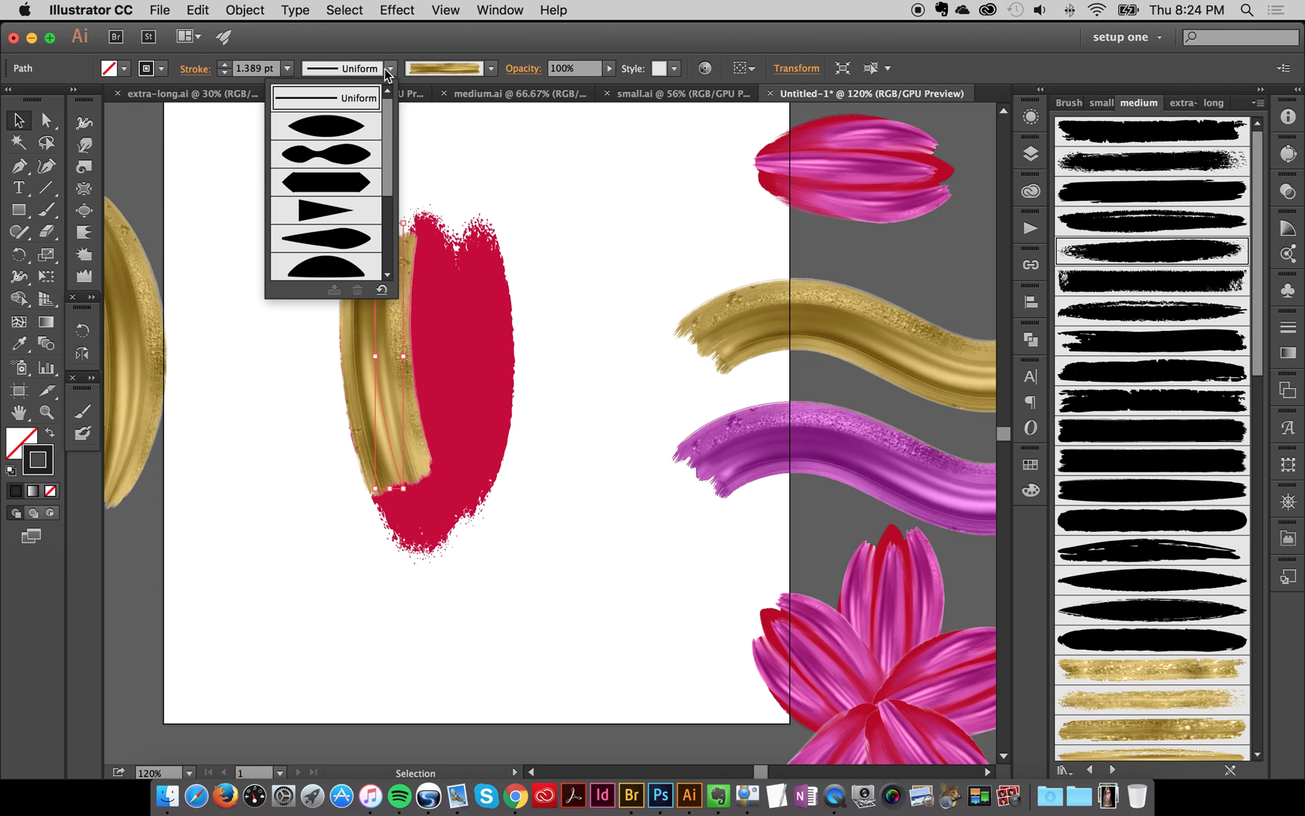
pyautogui.moveTo(381, 134)
pyautogui.mouseDown()
pyautogui.moveTo(394, 181)
pyautogui.moveTo(376, 127)
pyautogui.mouseUp()
pyautogui.click(346, 134)
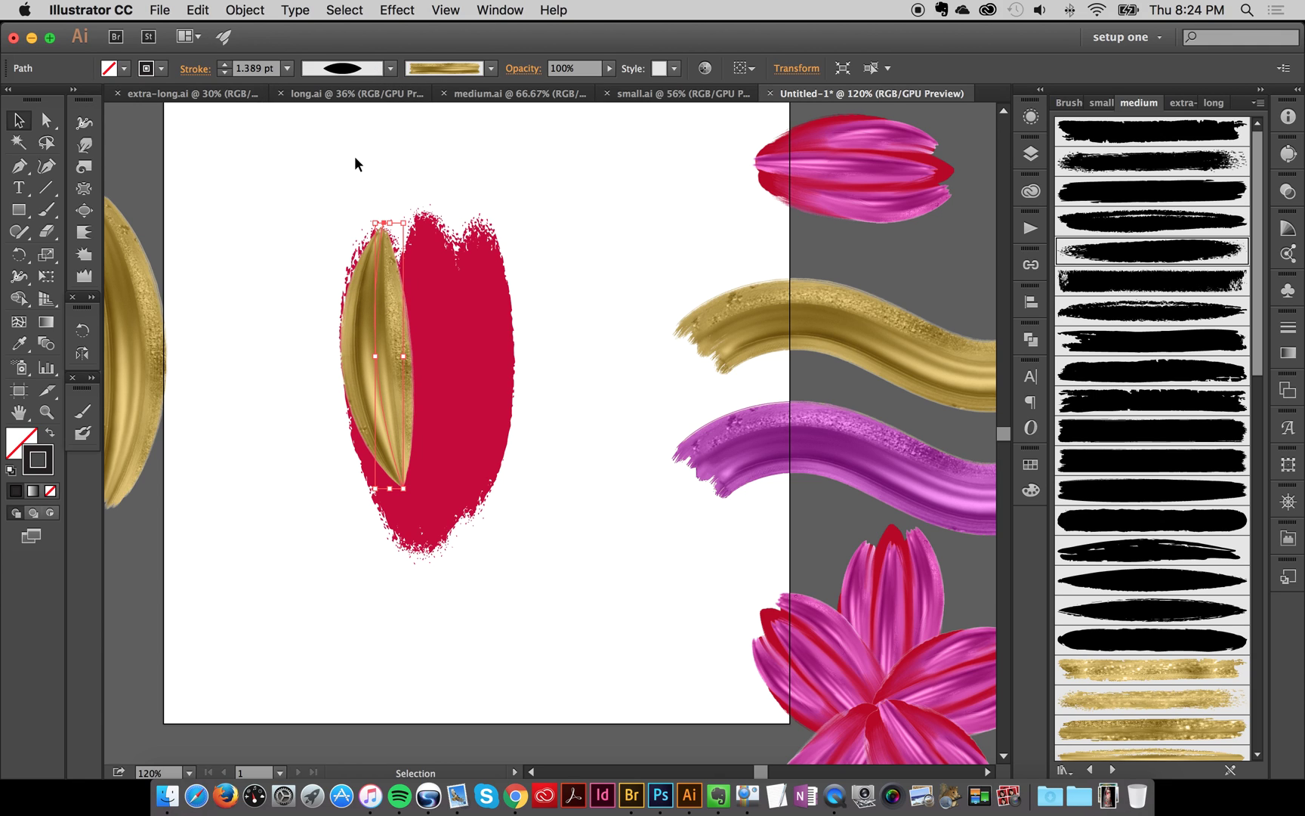
pyautogui.click(596, 311)
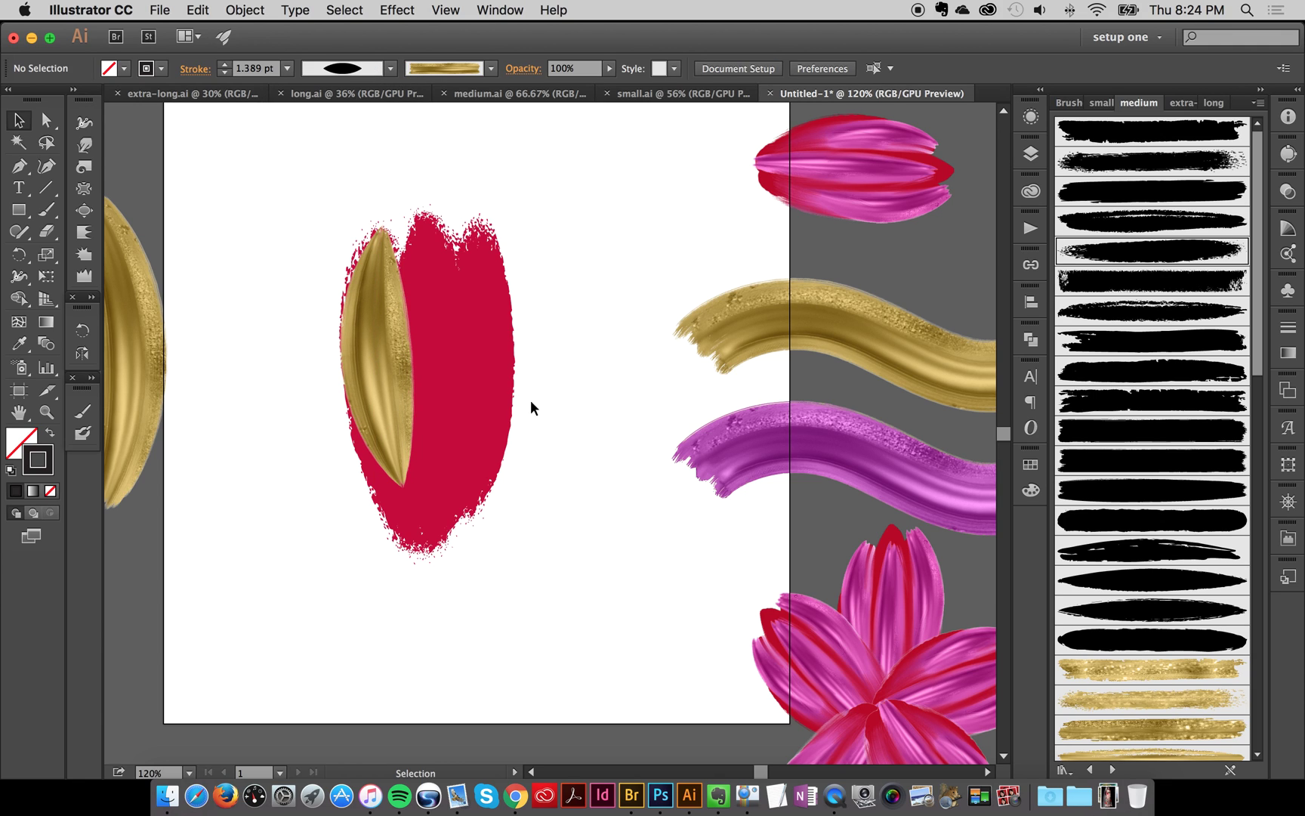
# Scale the tapered gold stroke down slightly and move it off the petal to the artboard's upper-left edge
pyautogui.click(398, 414)
pyautogui.moveTo(405, 225); pyautogui.dragTo(400, 262)
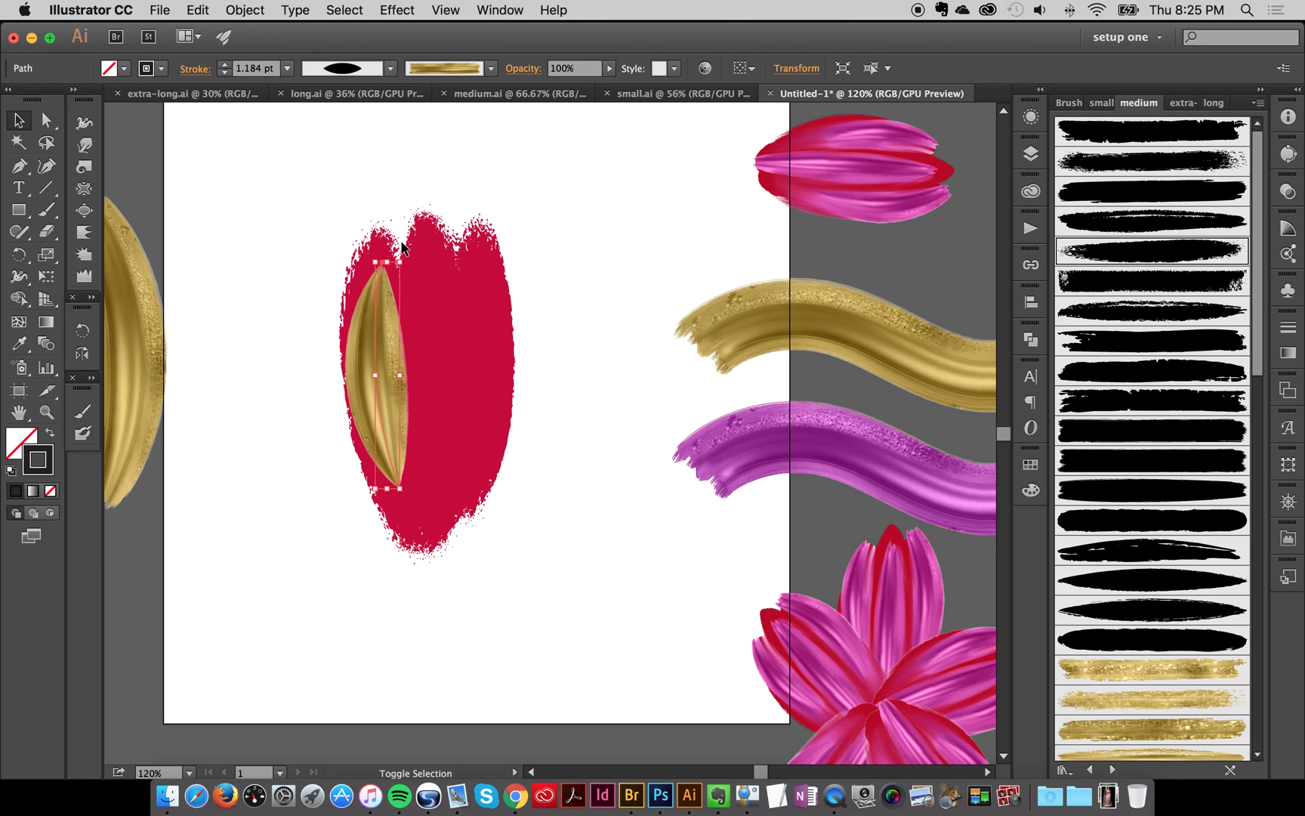
pyautogui.moveTo(402, 261); pyautogui.dragTo(402, 243)
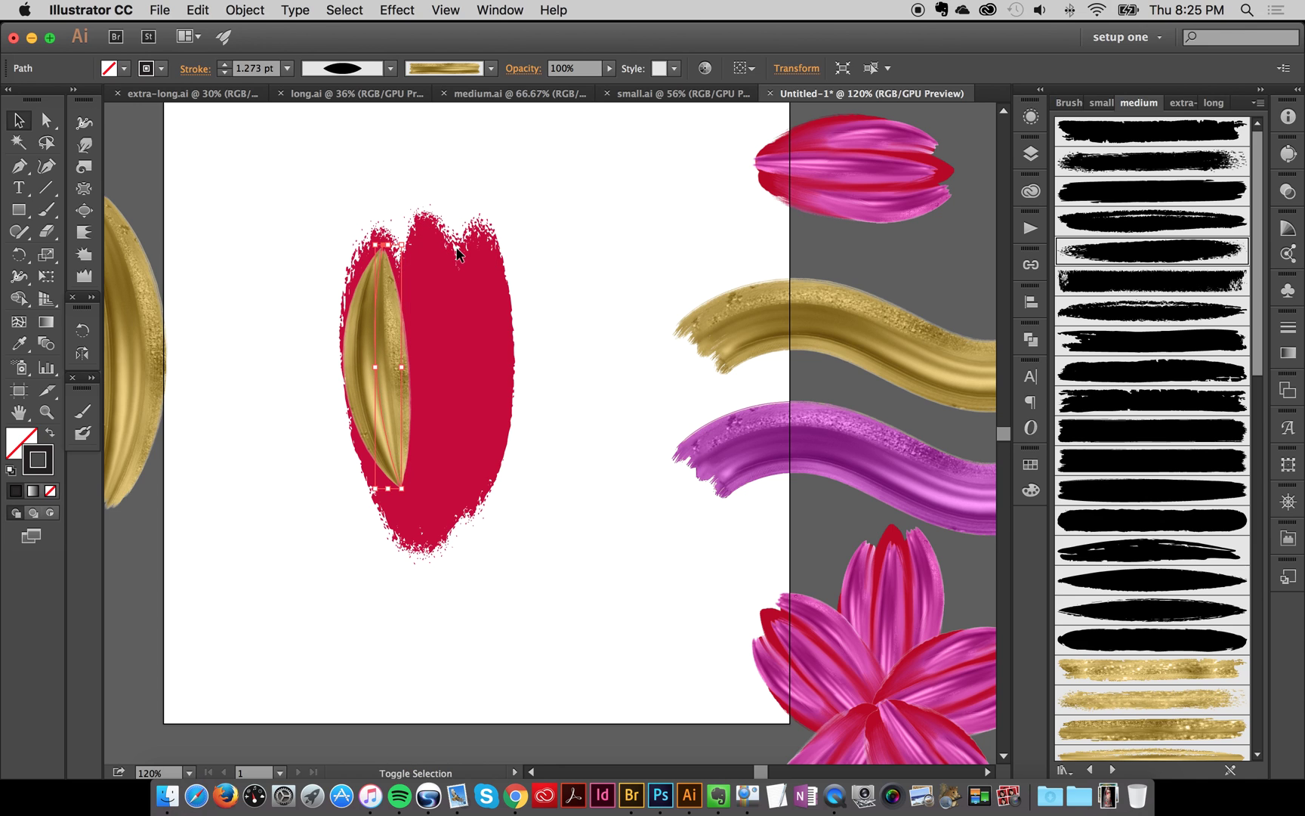
pyautogui.click(530, 303)
pyautogui.moveTo(385, 393); pyautogui.dragTo(204, 272)
pyautogui.click(250, 205)
pyautogui.click(261, 226)
pyautogui.click(170, 221)
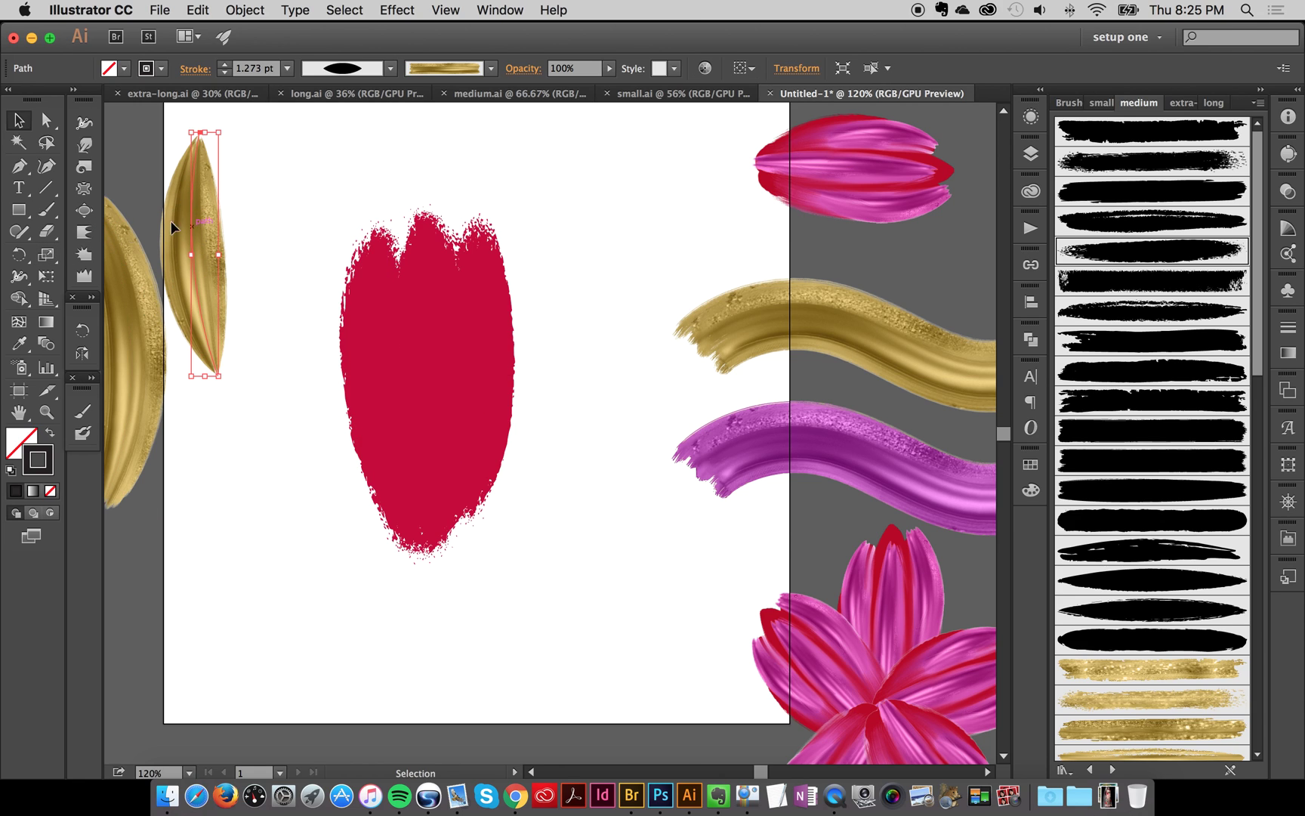
# Paint three tapered gold strokes down the red petal: left, a longer one in the centre, and a shorter one on the right
pyautogui.click(46, 209)
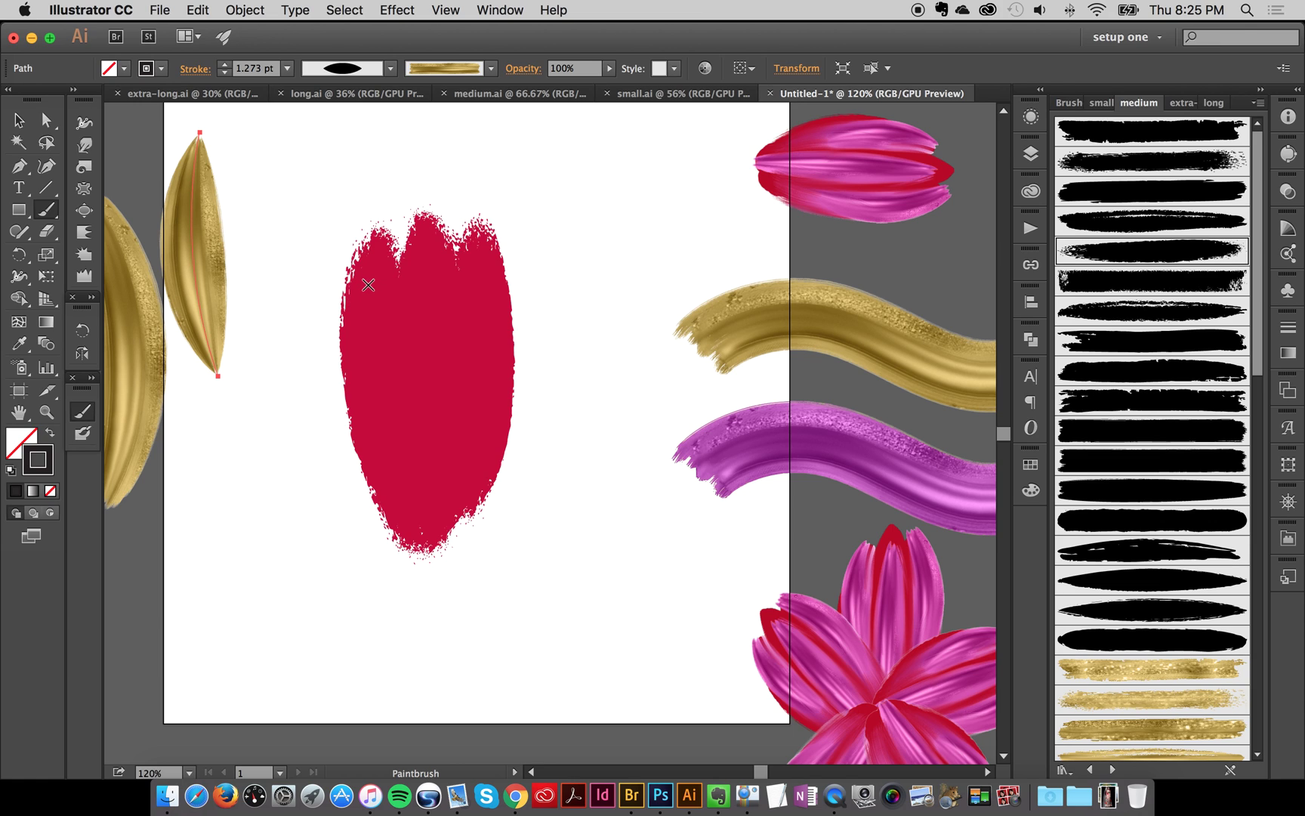
pyautogui.moveTo(377, 228)
pyautogui.mouseDown()
pyautogui.moveTo(368, 438)
pyautogui.moveTo(384, 479)
pyautogui.mouseUp()
pyautogui.moveTo(431, 215)
pyautogui.mouseDown()
pyautogui.moveTo(440, 350)
pyautogui.moveTo(422, 567)
pyautogui.mouseUp()
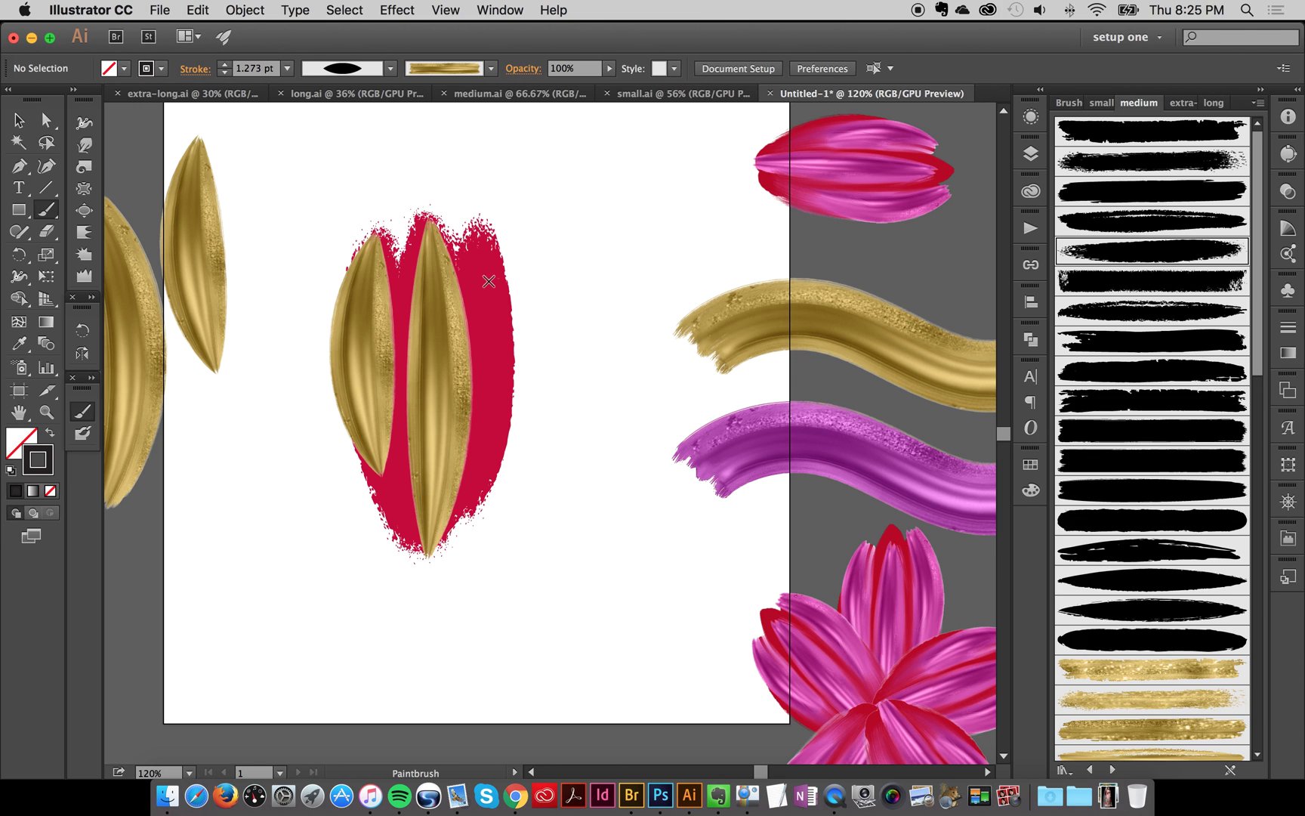
pyautogui.moveTo(492, 216); pyautogui.dragTo(501, 451)
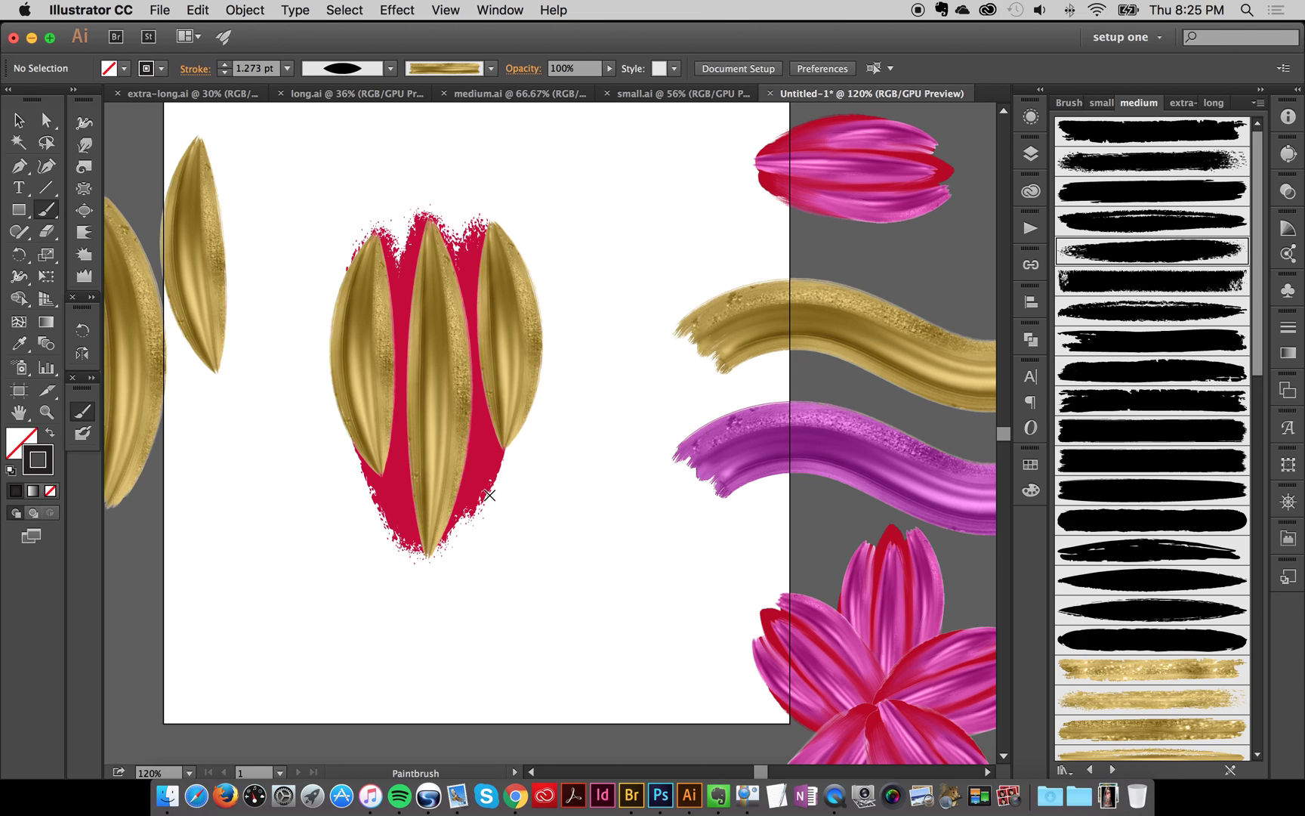
pyautogui.press('super+z')
pyautogui.moveTo(486, 251)
pyautogui.mouseDown()
pyautogui.moveTo(496, 293)
pyautogui.moveTo(476, 510)
pyautogui.mouseUp()
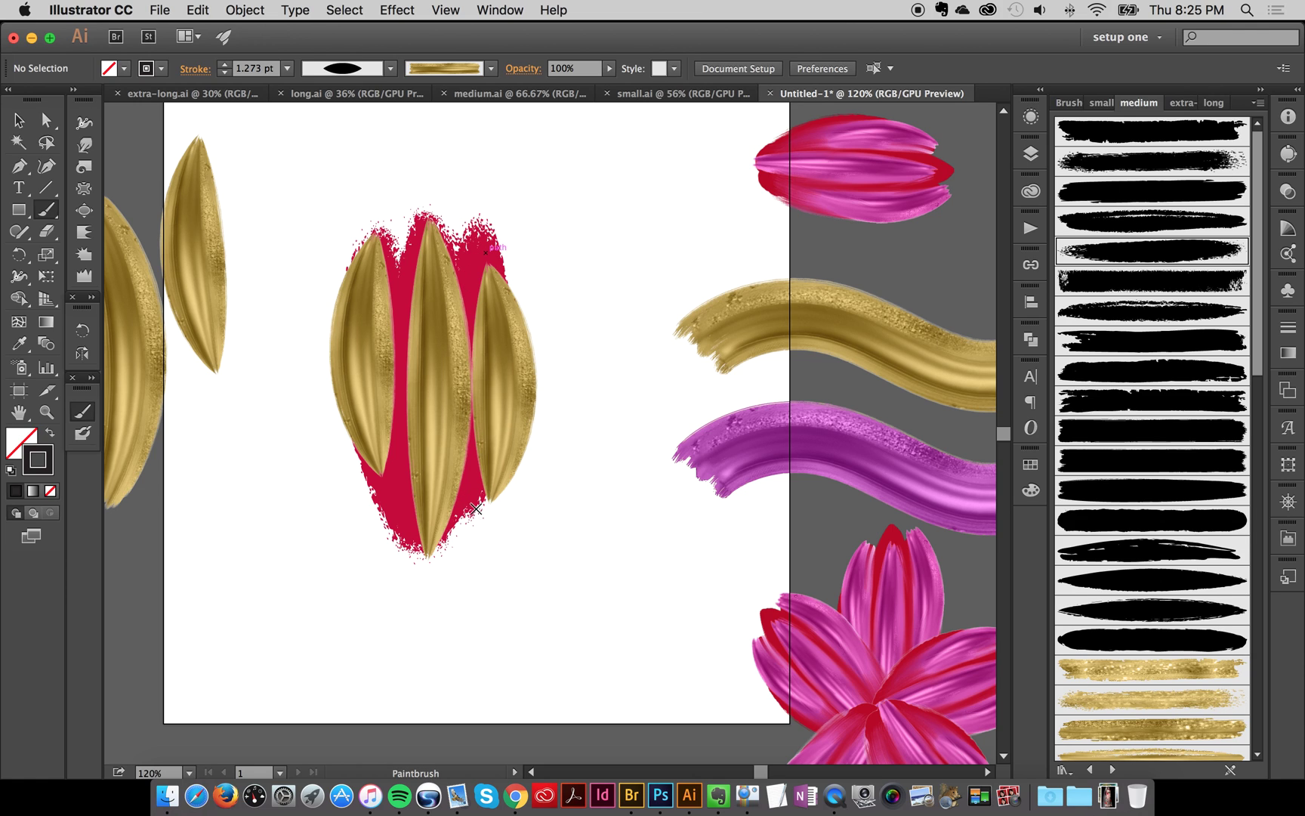
pyautogui.press('super+z')
pyautogui.moveTo(504, 299); pyautogui.dragTo(488, 500)
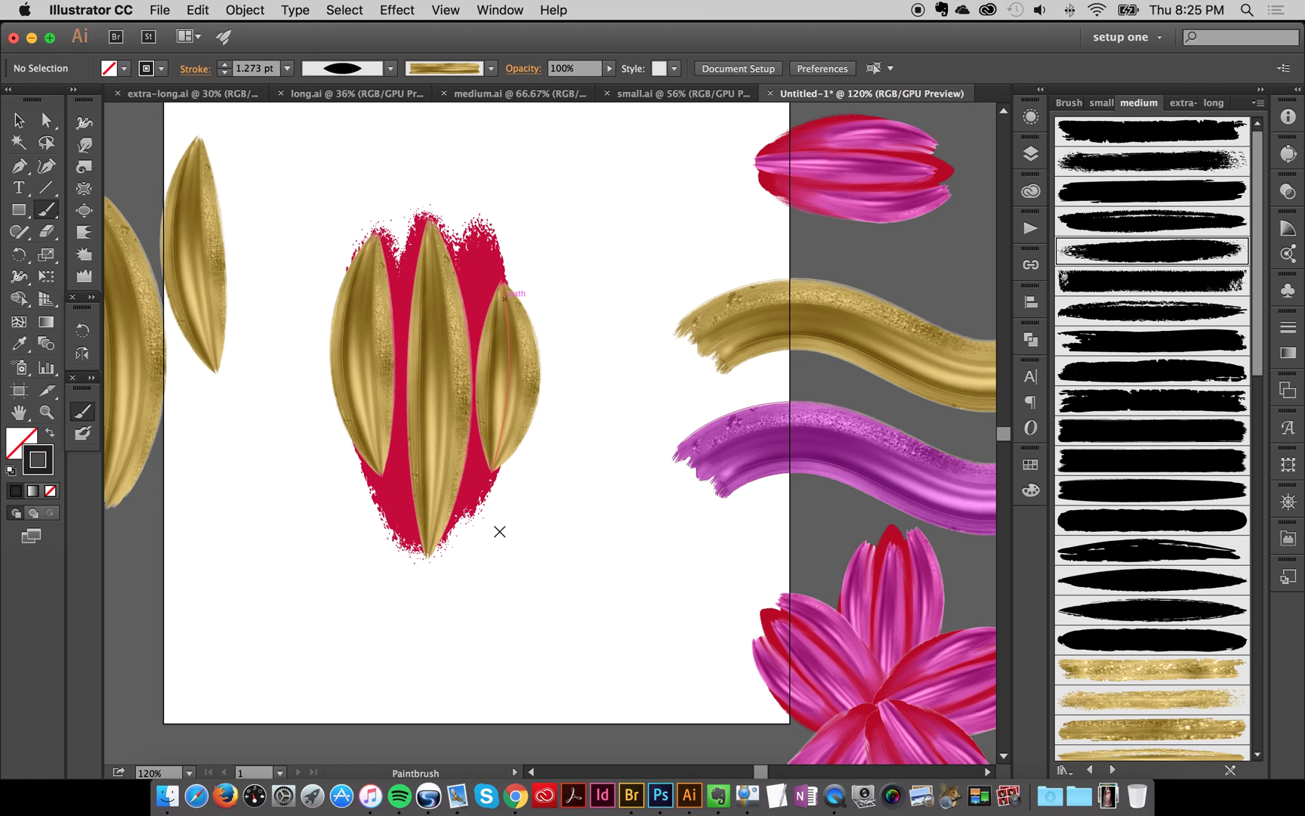
# Narrow the right and left gold strokes with the Width tool, keeping the centre stroke at its original width
pyautogui.click(18, 119)
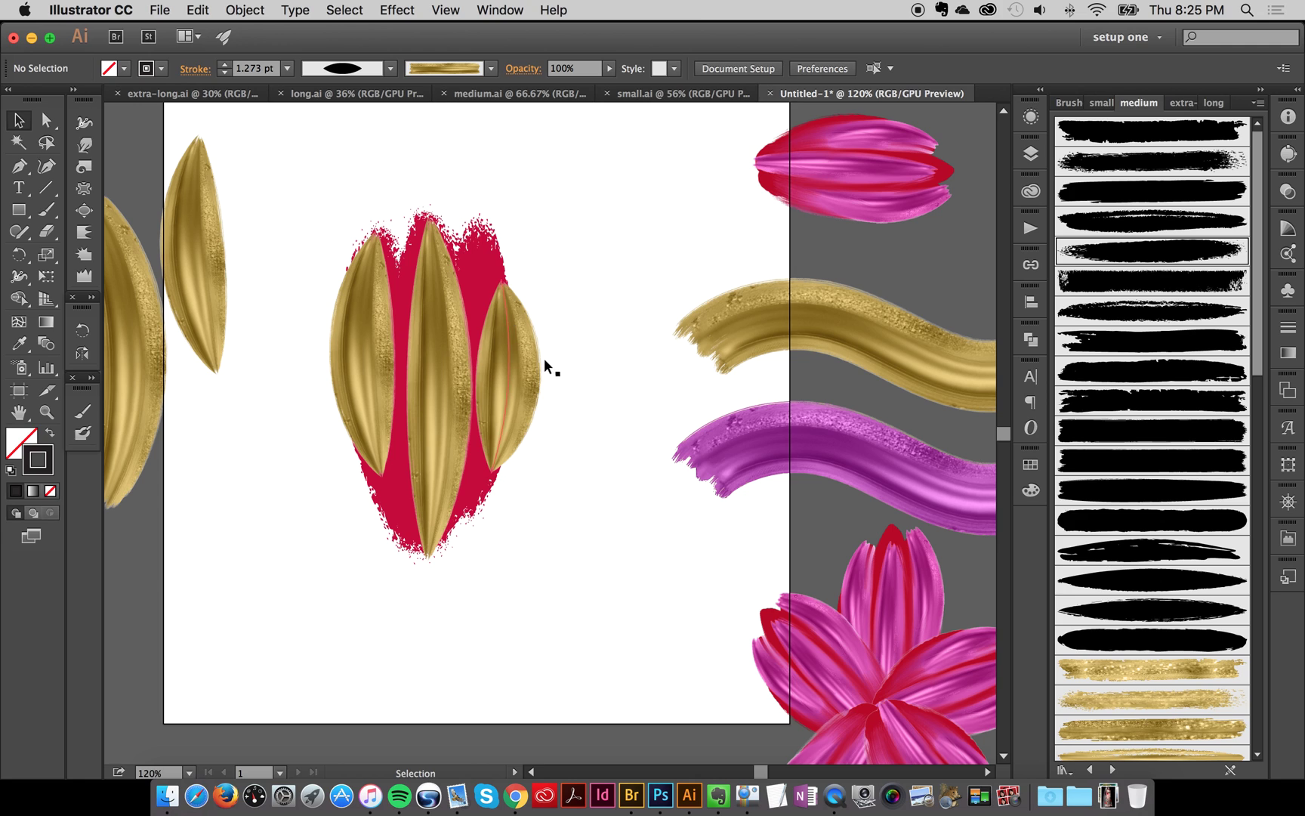
pyautogui.click(529, 380)
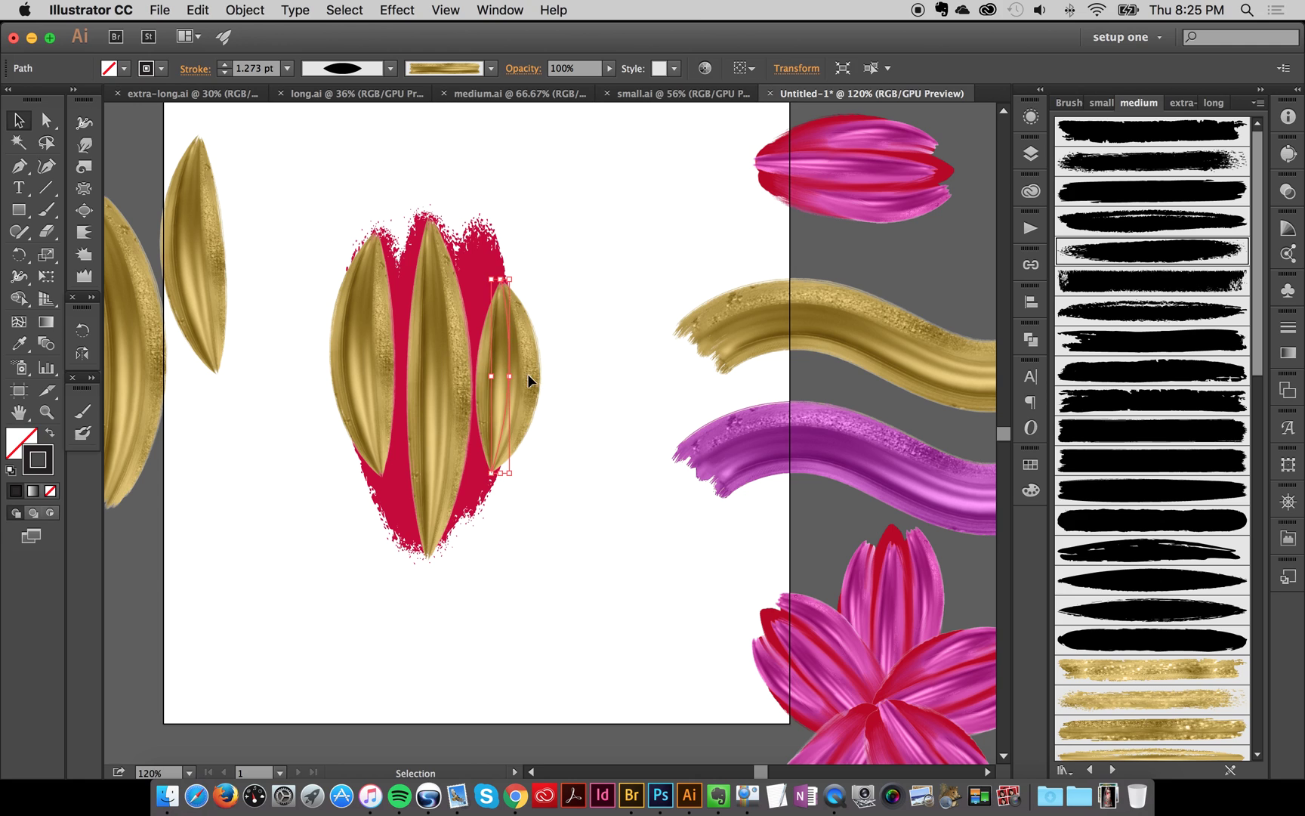
pyautogui.click(18, 278)
pyautogui.moveTo(544, 375); pyautogui.dragTo(533, 381)
pyautogui.moveTo(391, 358); pyautogui.dragTo(381, 355)
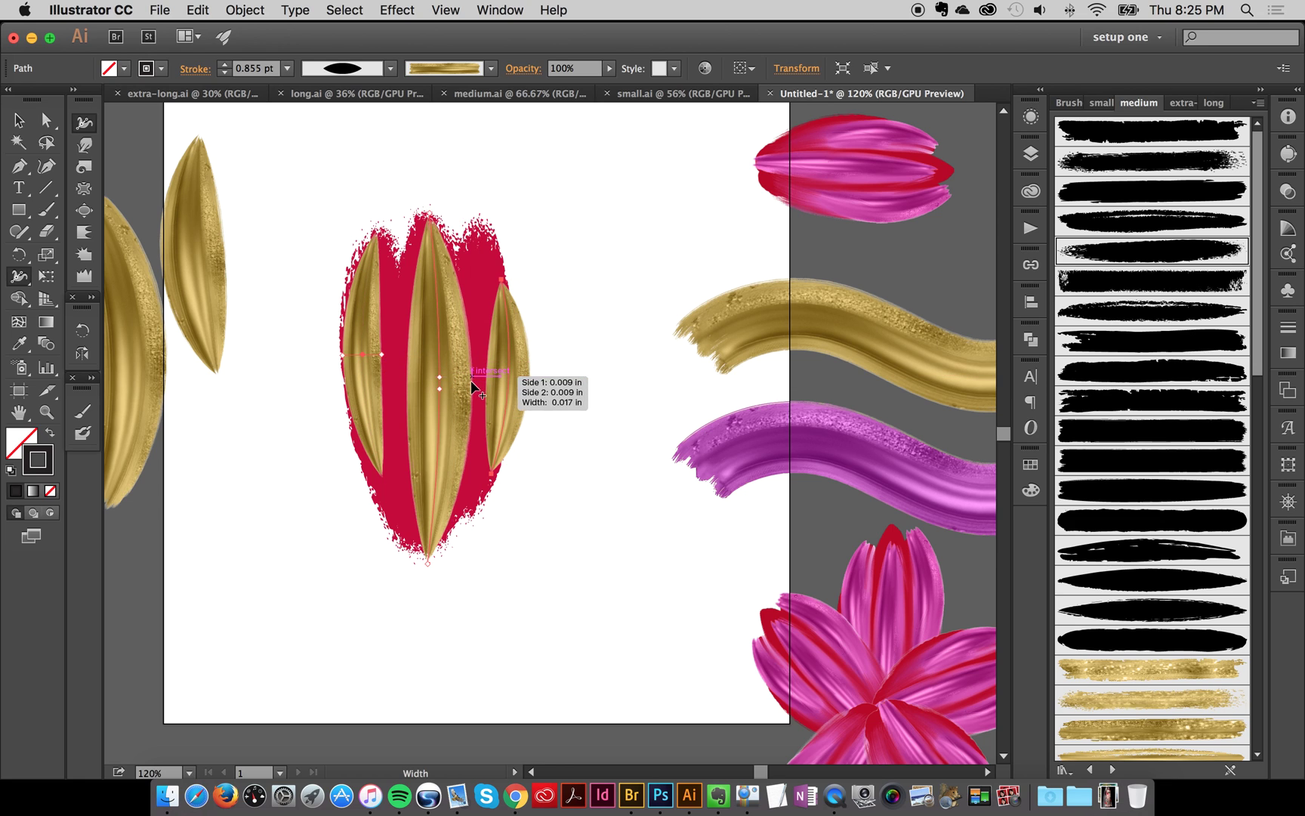
pyautogui.moveTo(468, 388); pyautogui.dragTo(467, 388)
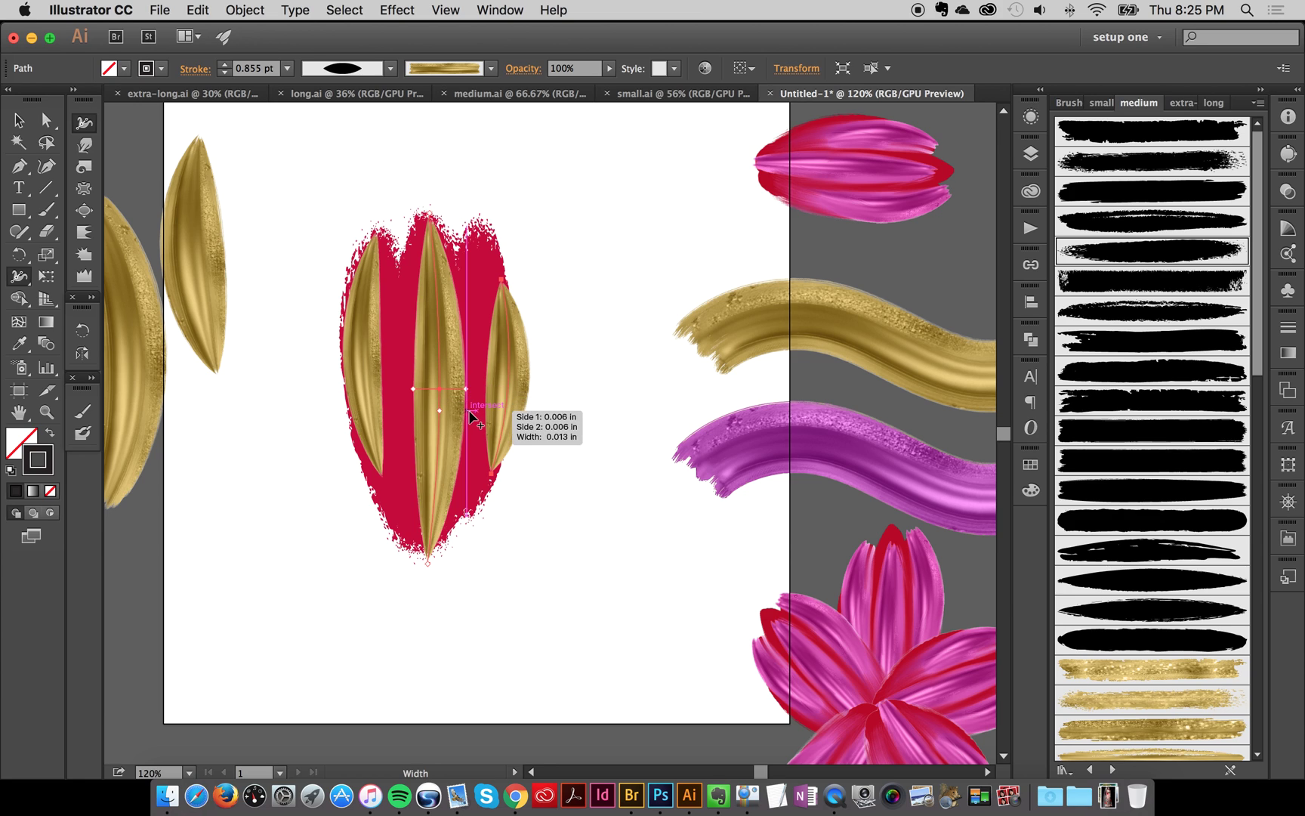
pyautogui.press('super+z')
# Deselect the gold strokes, then unlock Layer 4 and make it the active layer
pyautogui.click(21, 121)
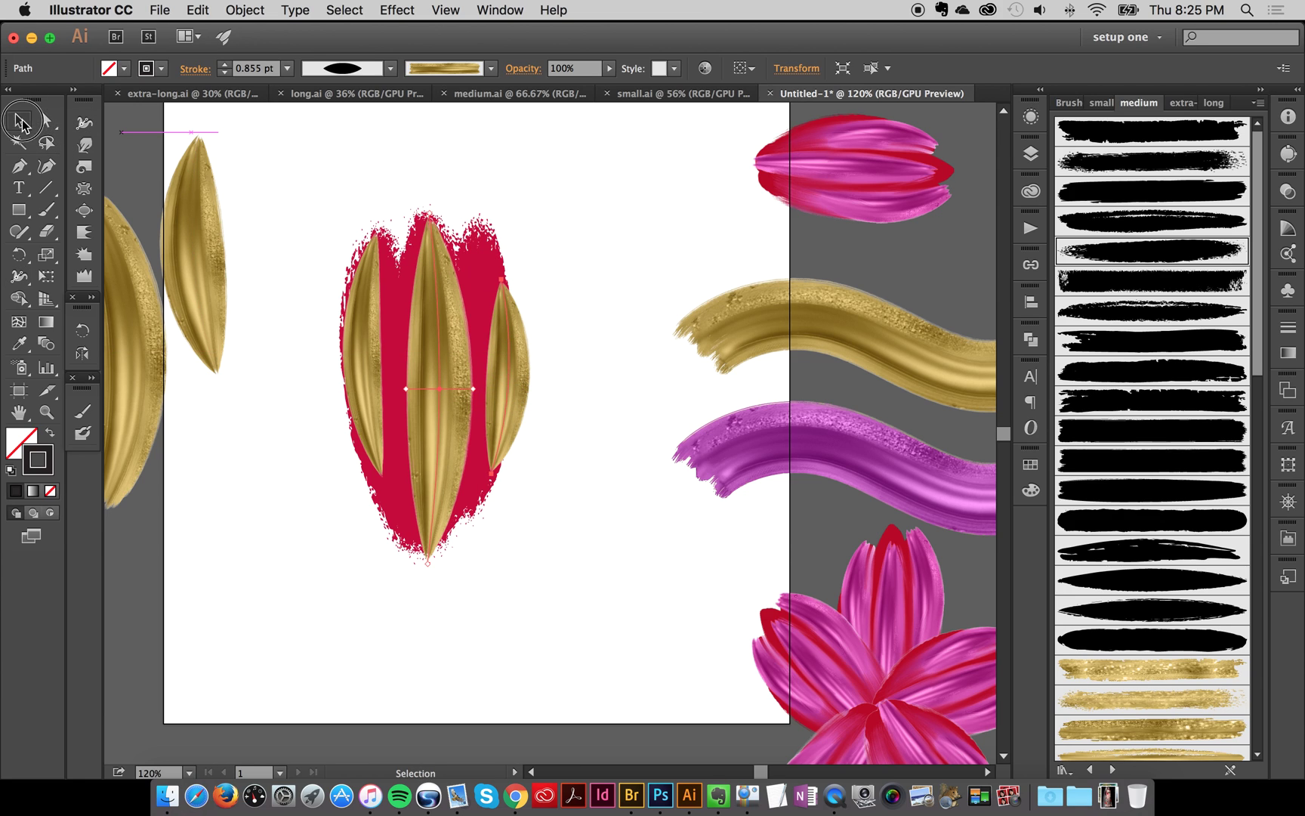
pyautogui.click(690, 189)
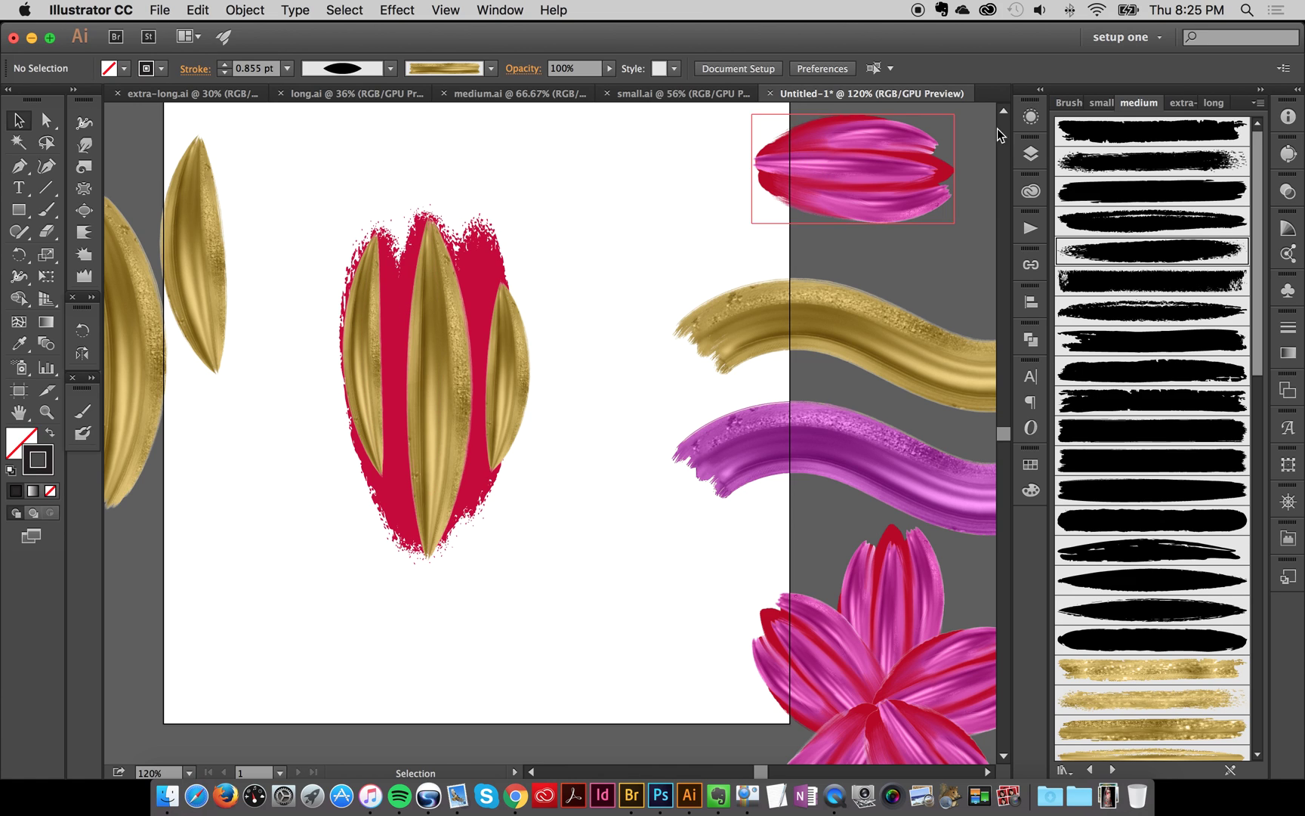
pyautogui.click(1031, 153)
pyautogui.click(869, 204)
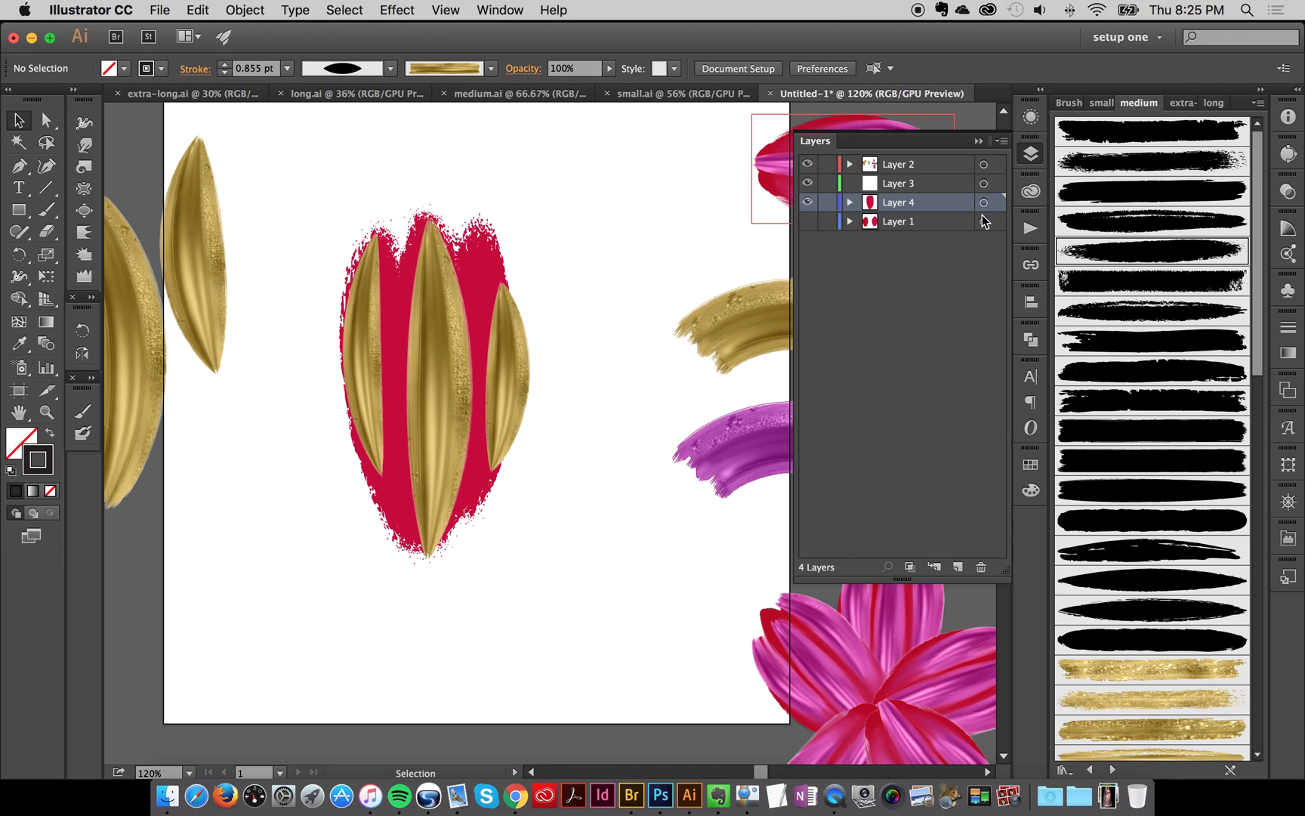
# Copy the red petal artwork on Layer 4 and paste it into the Photoshop document as a Smart Object
pyautogui.click(984, 202)
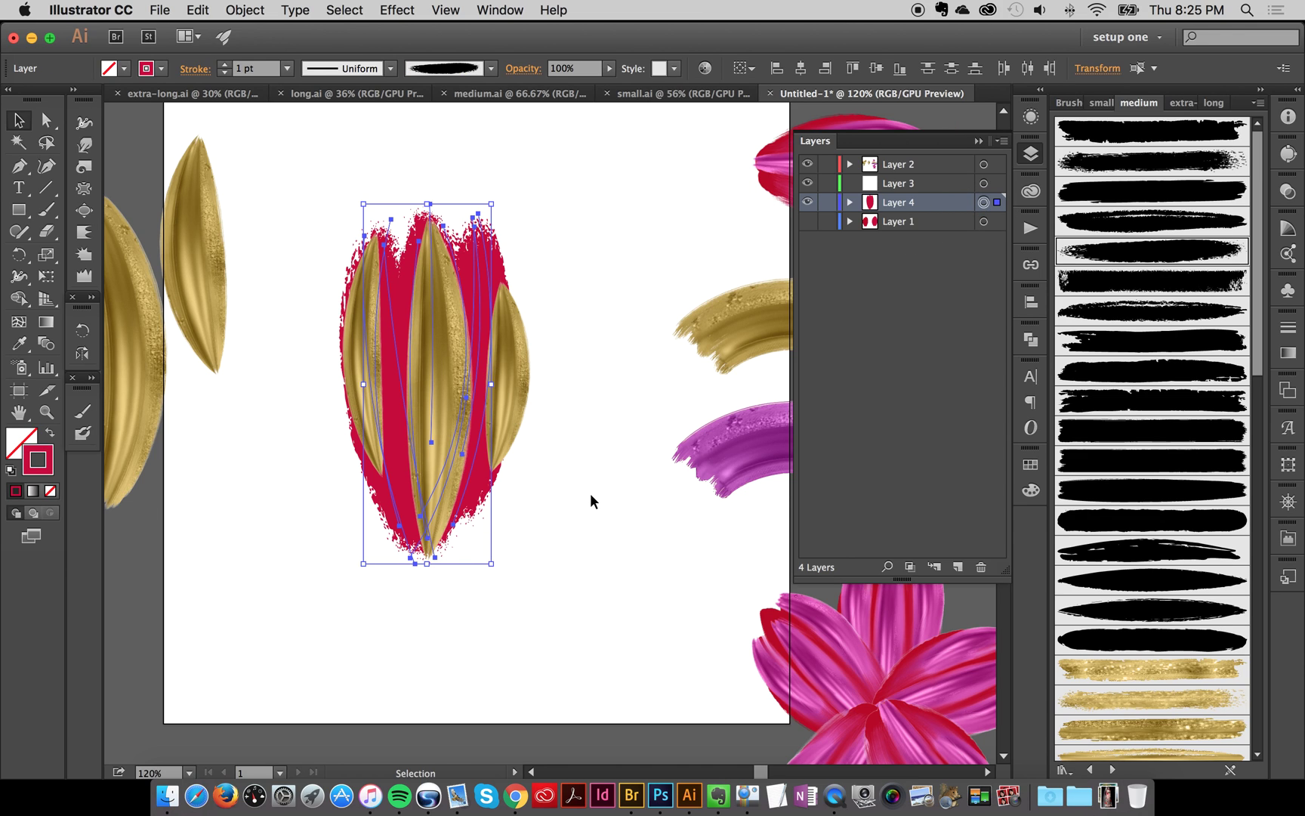
pyautogui.click(585, 606)
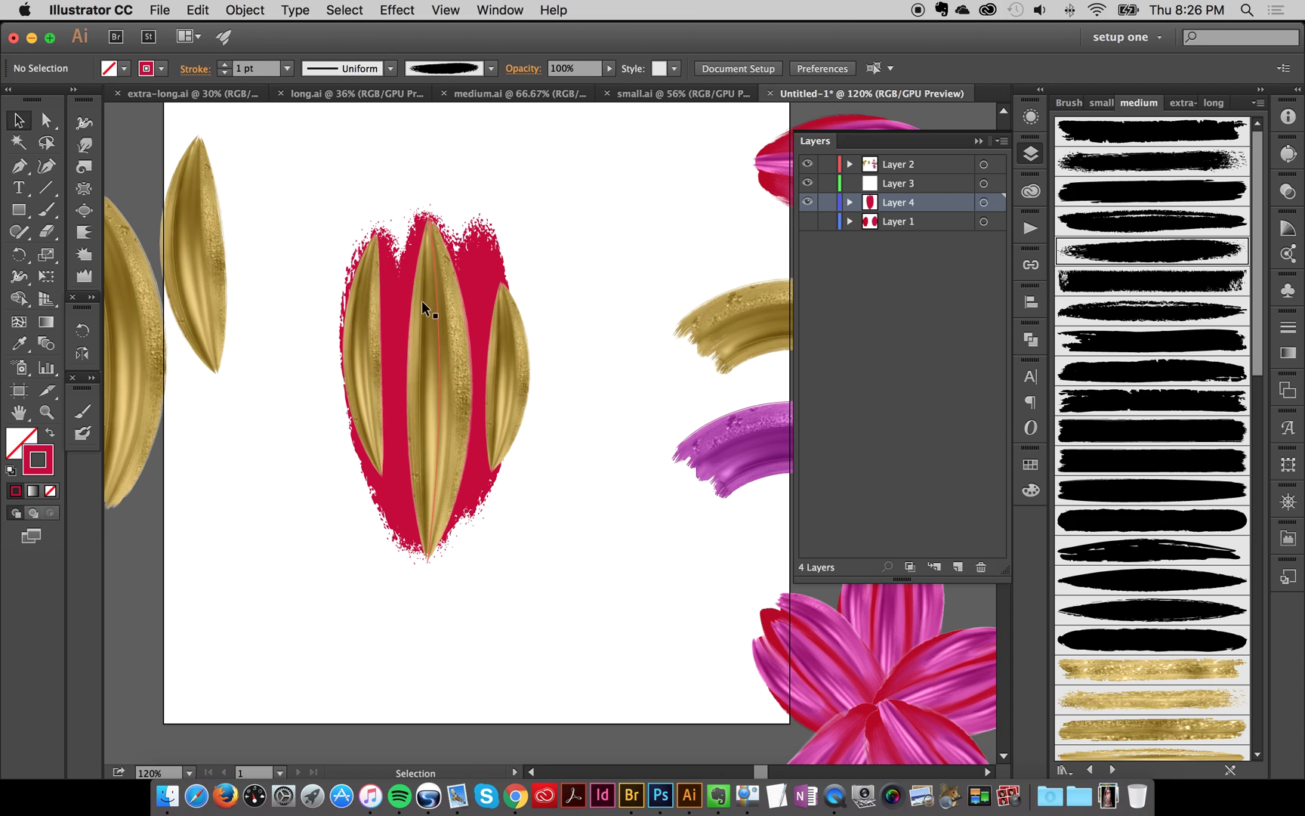
pyautogui.click(984, 204)
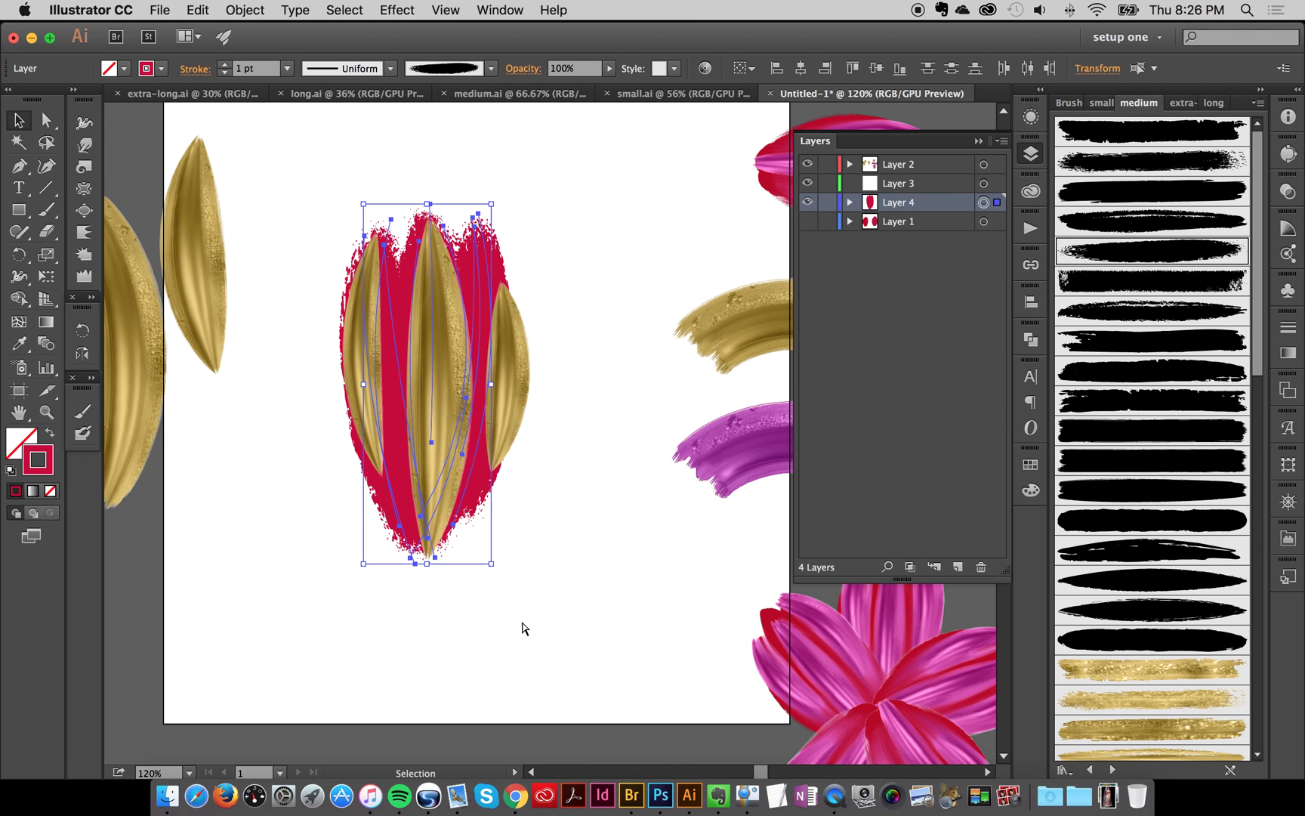
pyautogui.click(660, 795)
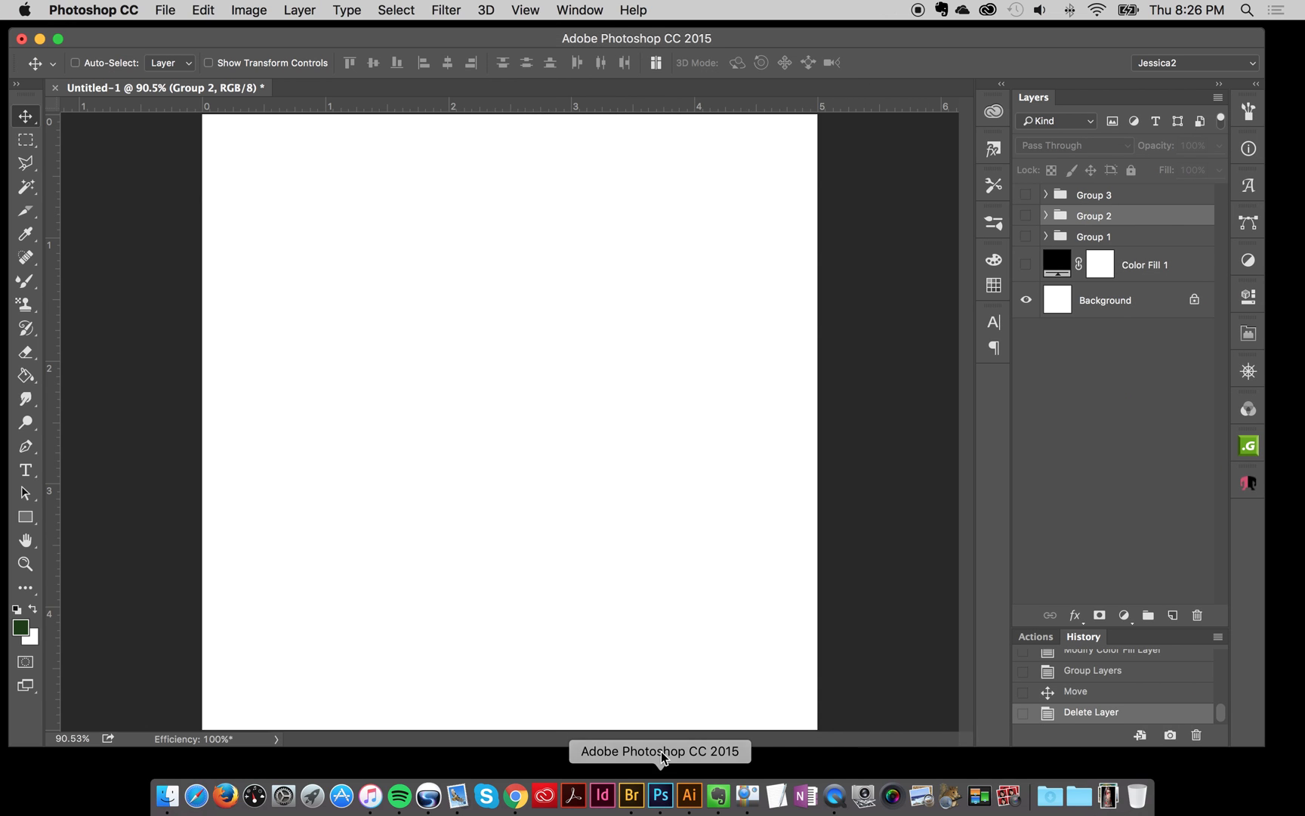
pyautogui.press('super+v')
pyautogui.click(753, 340)
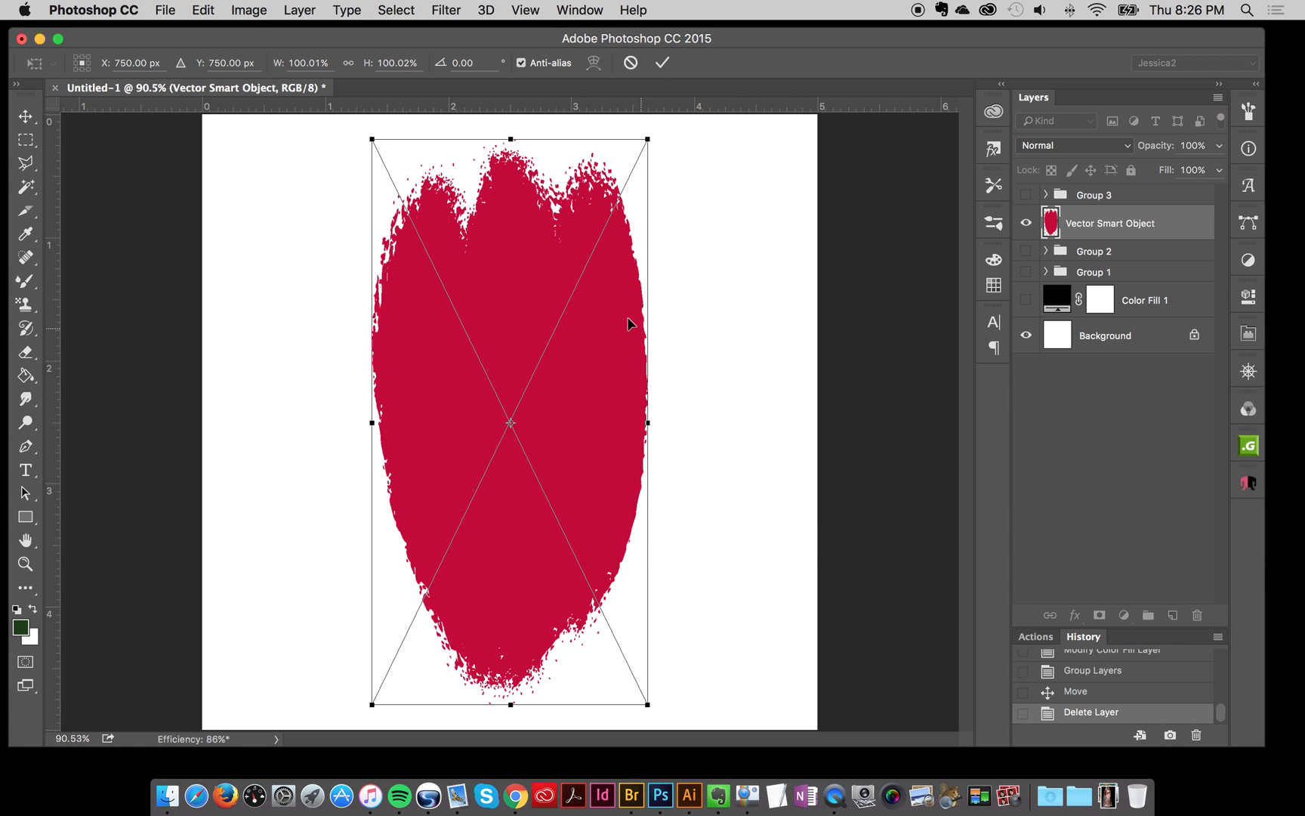
pyautogui.press('Return')
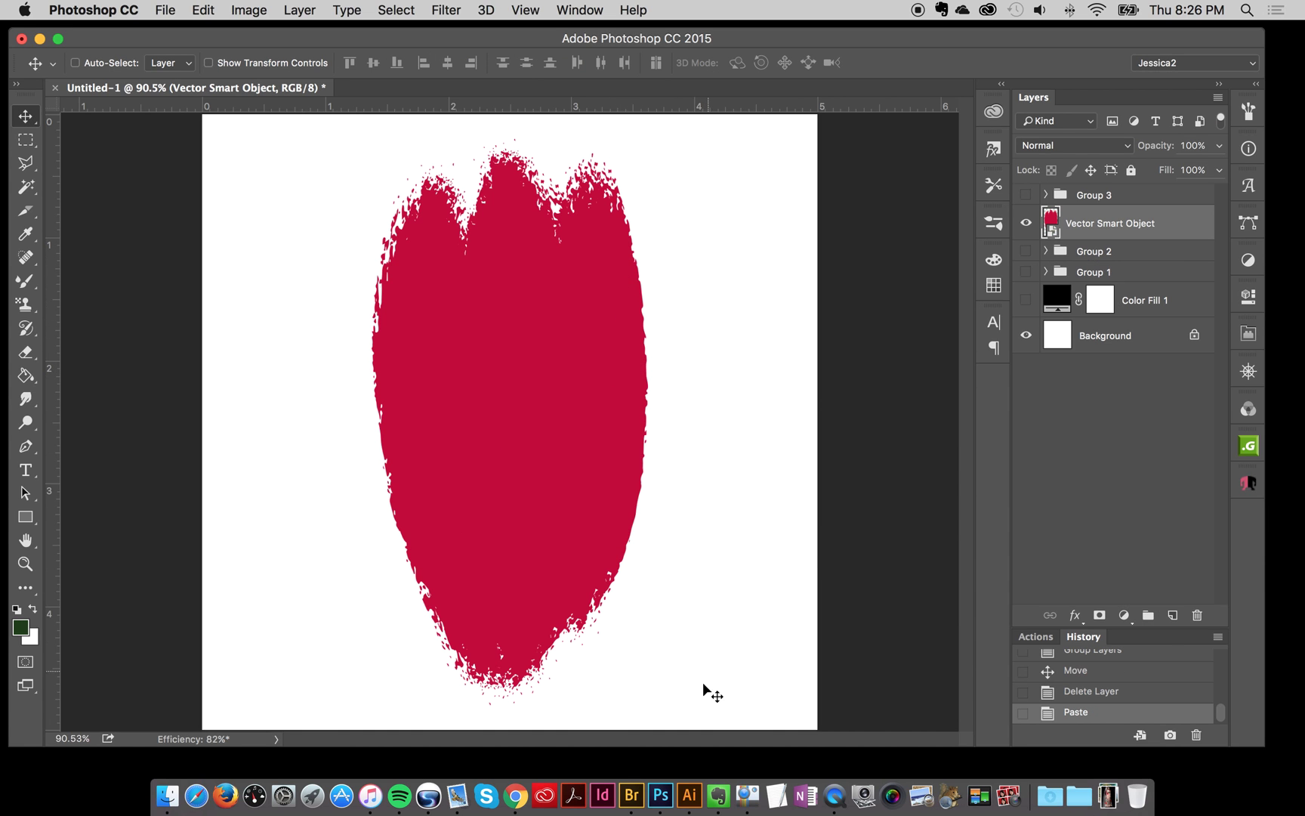
# Return to Illustrator, copy the three gold strokes on the petal, and paste them into Photoshop as a Smart Object above the red petal
pyautogui.click(684, 800)
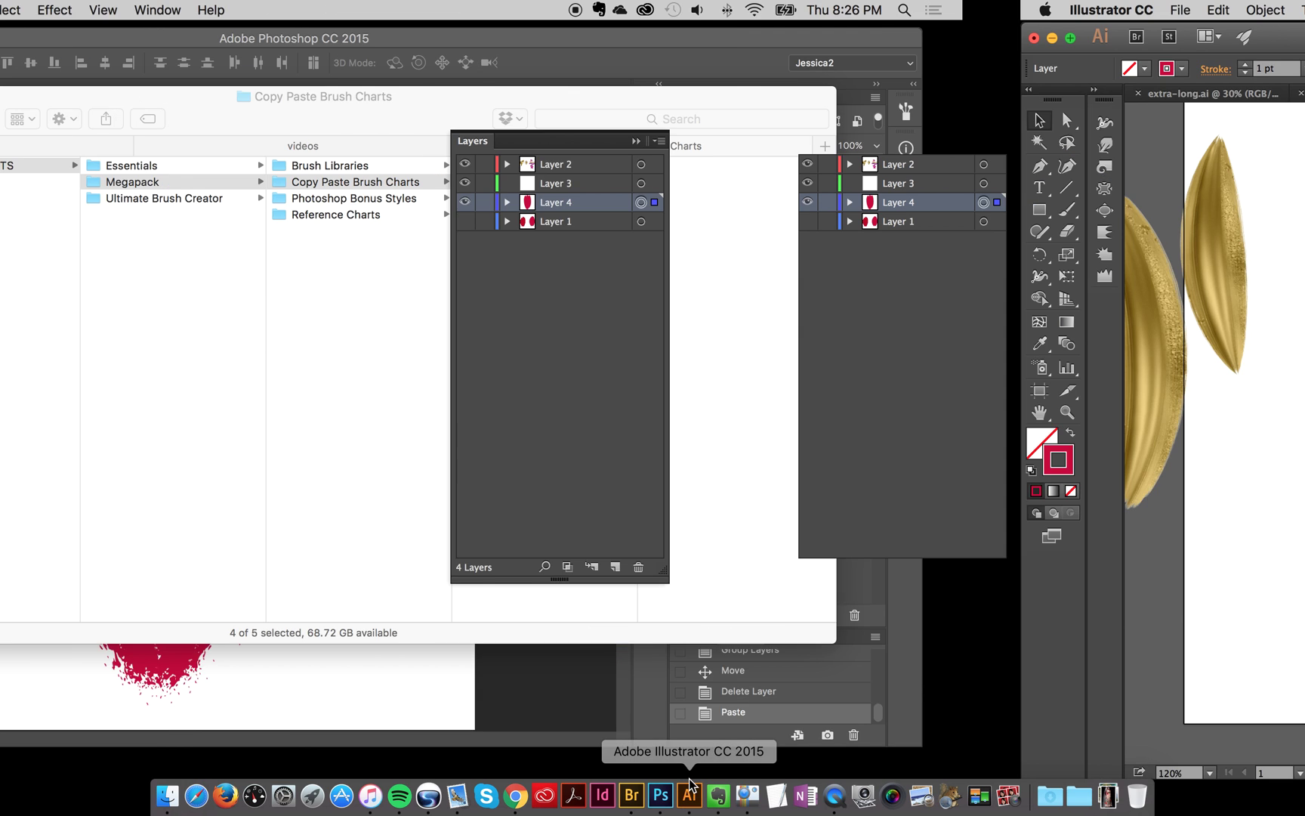
pyautogui.click(562, 350)
pyautogui.click(358, 361)
pyautogui.keyDown('shift'); pyautogui.click(437, 373); pyautogui.keyUp('shift')
pyautogui.keyDown('shift'); pyautogui.click(512, 374); pyautogui.keyUp('shift')
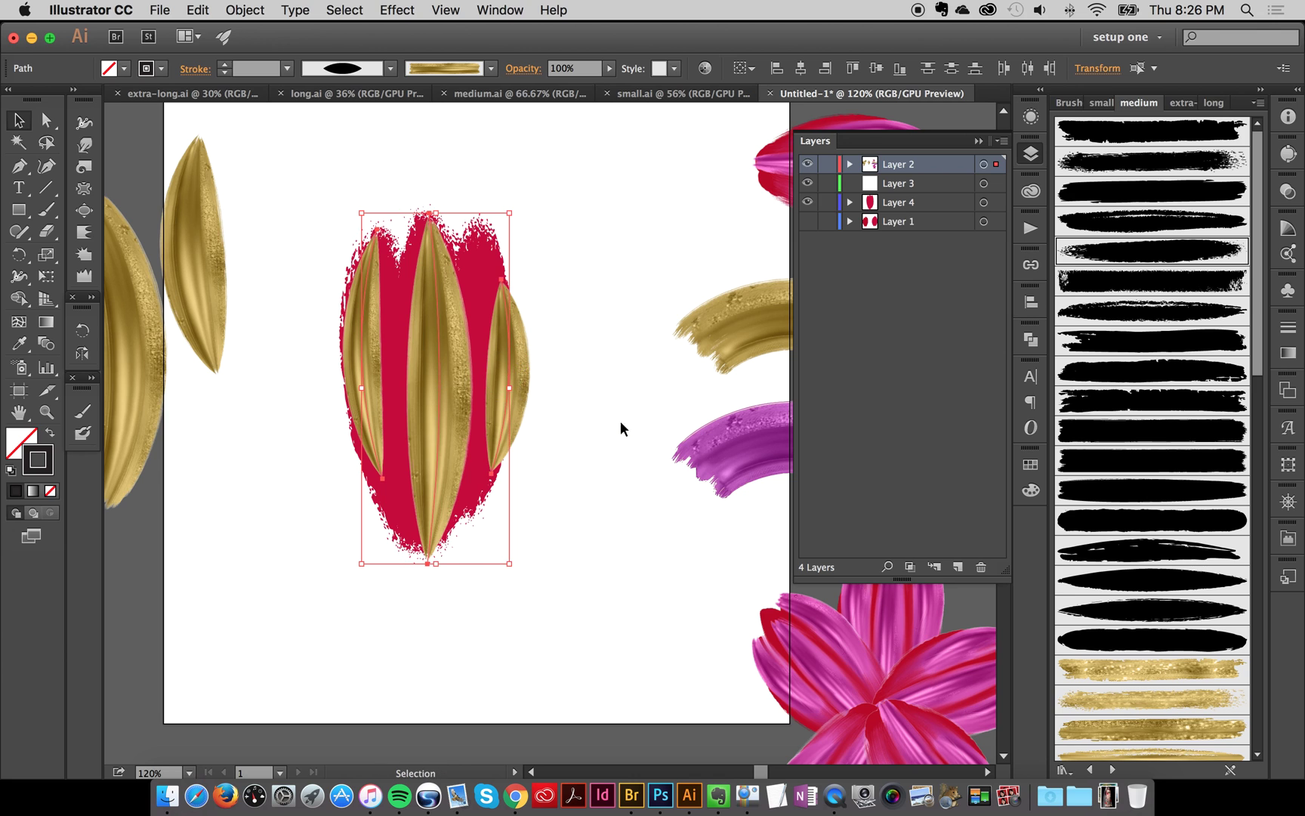
pyautogui.click(661, 797)
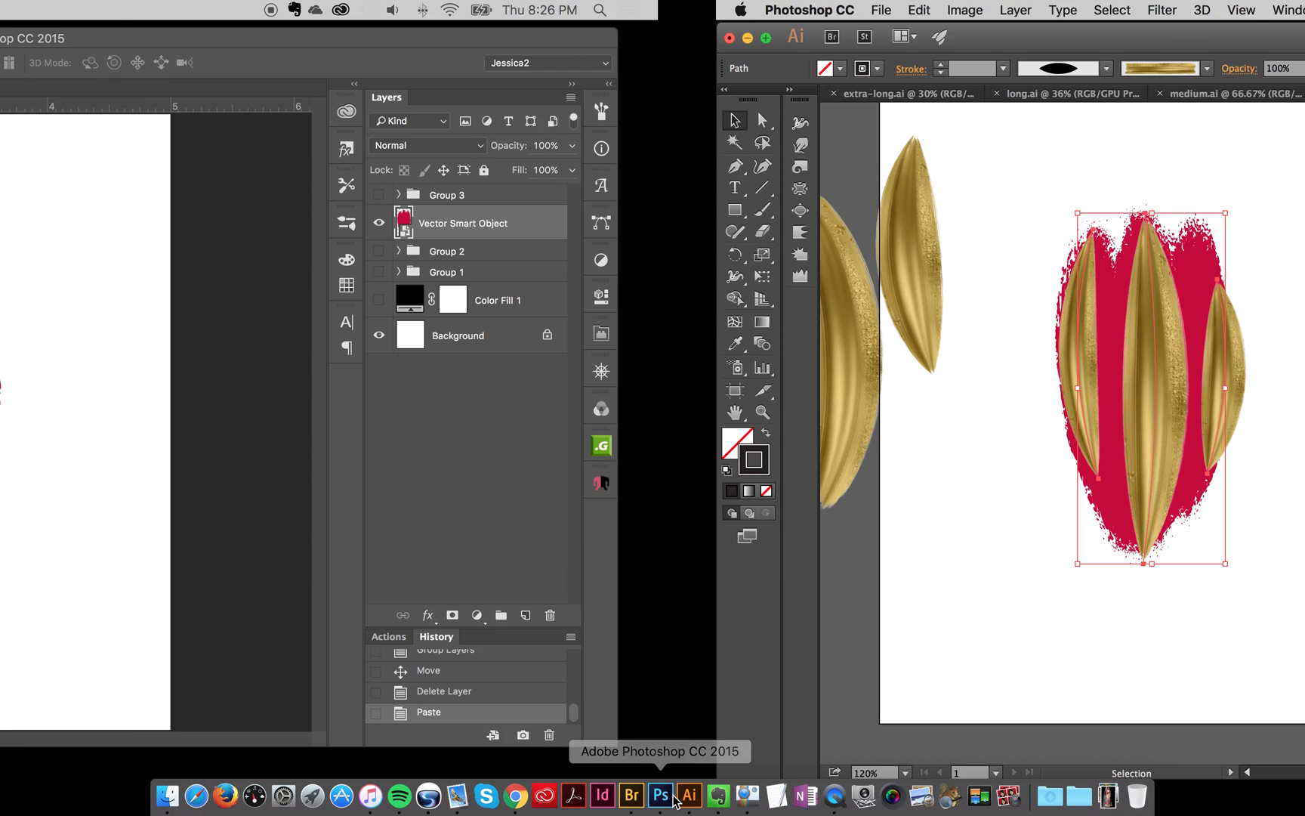
pyautogui.press('super+v')
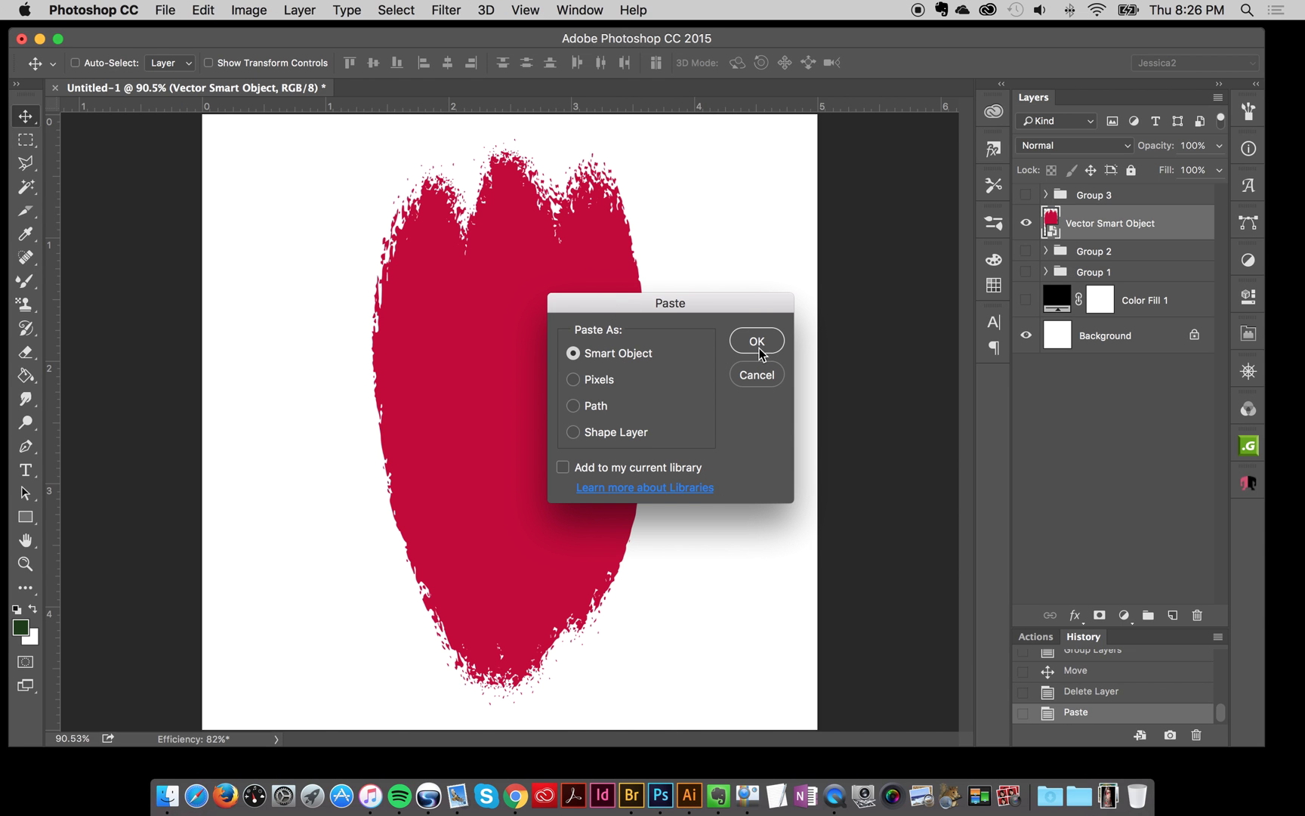
pyautogui.click(757, 342)
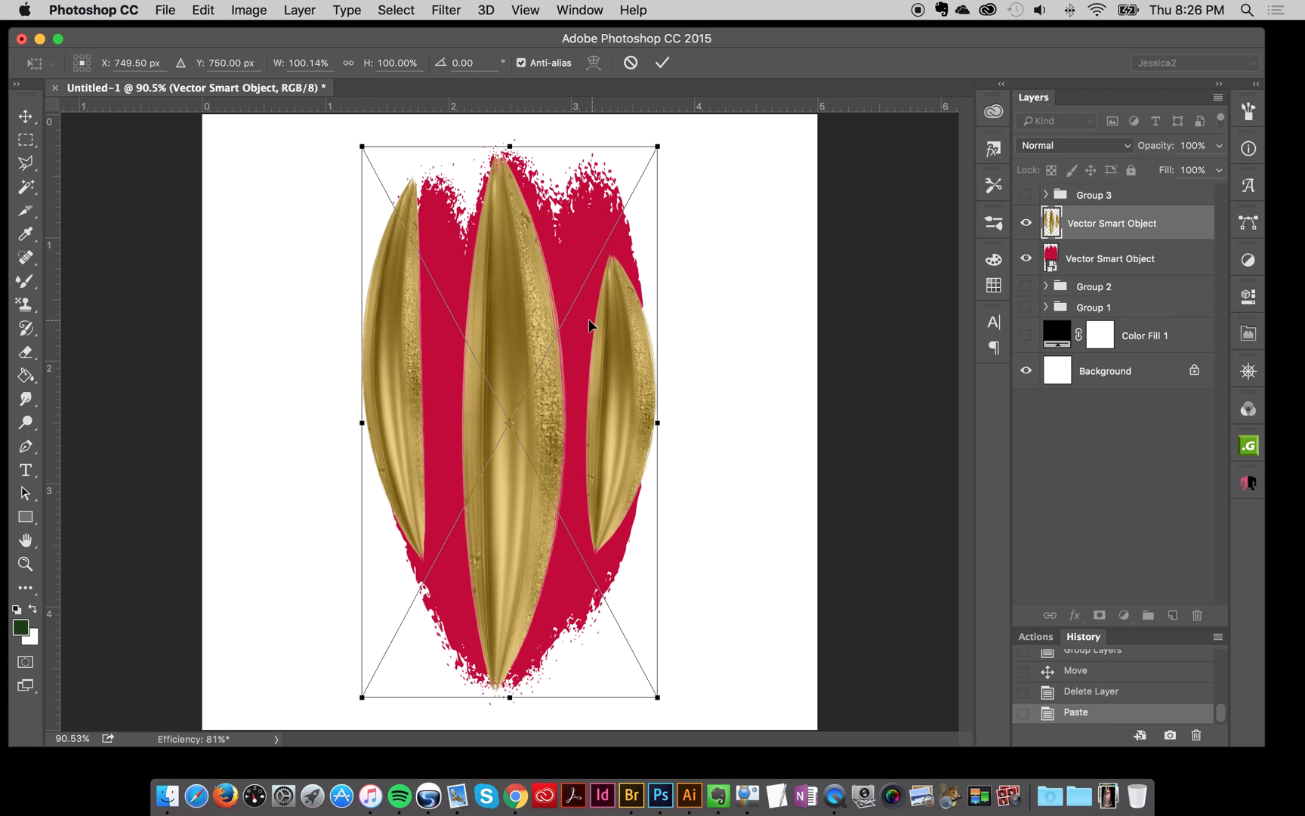
pyautogui.press('Return')
# Nudge the pasted gold strokes slightly to line them up over the red petal
pyautogui.click(25, 564)
pyautogui.keyDown('alt'); pyautogui.click(547, 410); pyautogui.keyUp('alt')
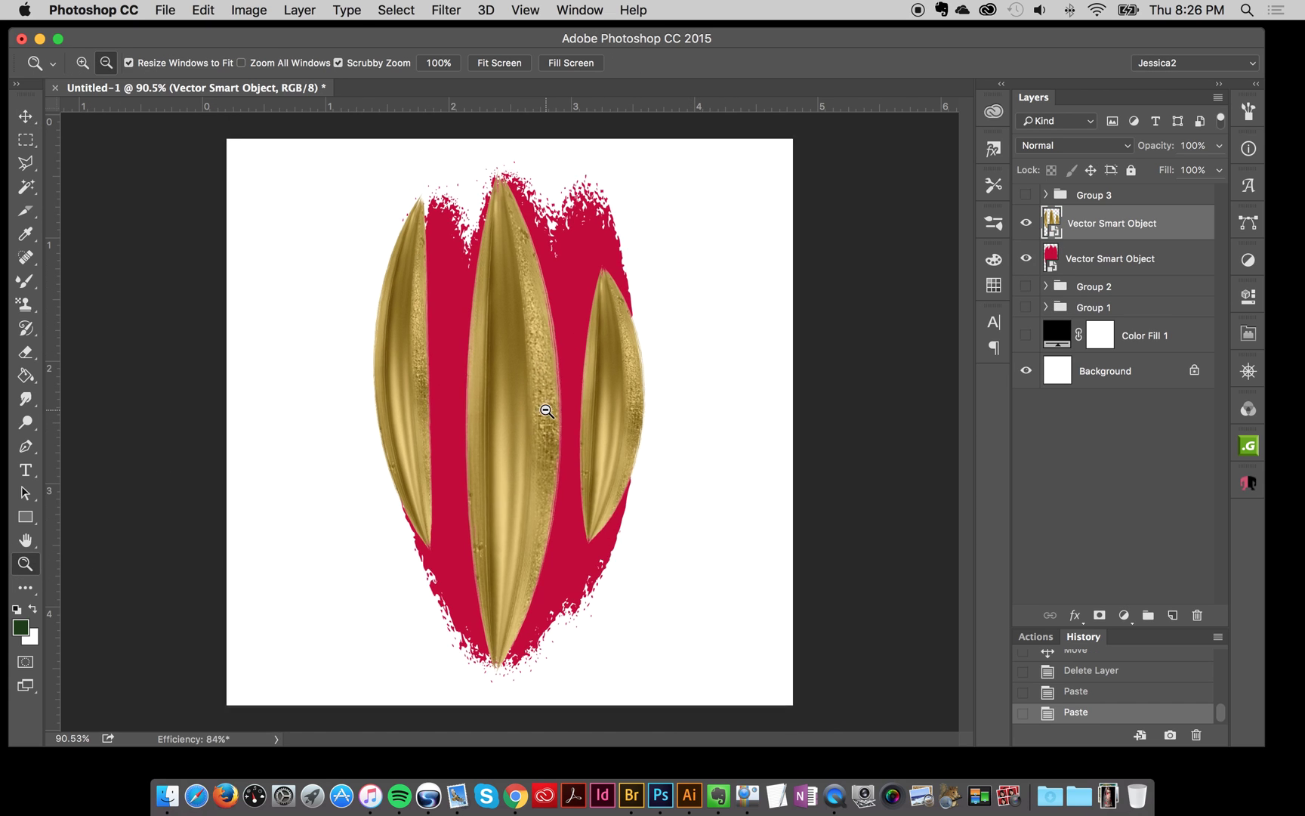
pyautogui.keyDown('alt'); pyautogui.click(546, 410); pyautogui.keyUp('alt')
pyautogui.press('v')
pyautogui.moveTo(534, 391); pyautogui.dragTo(538, 387)
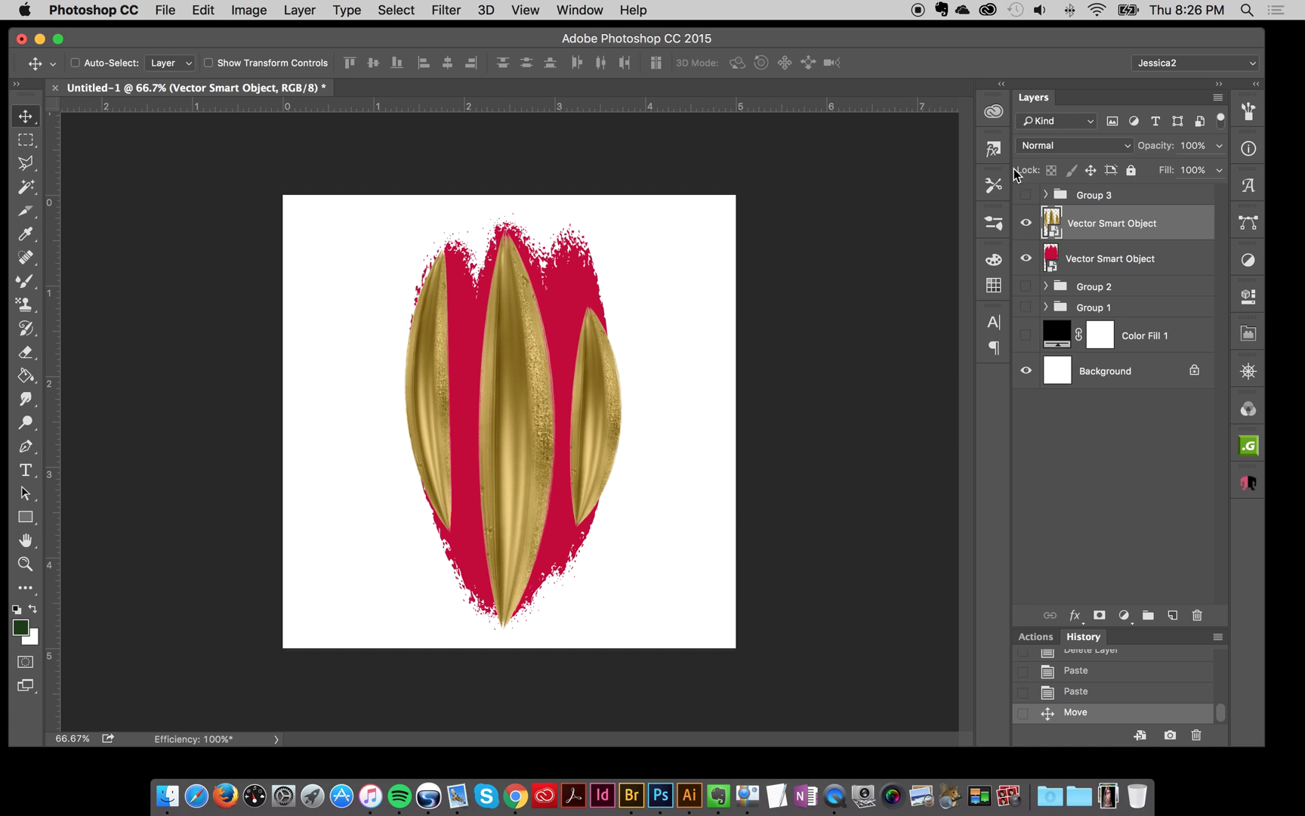
# Apply the "Darken and Color" layer style to the gold strokes layer
pyautogui.click(993, 149)
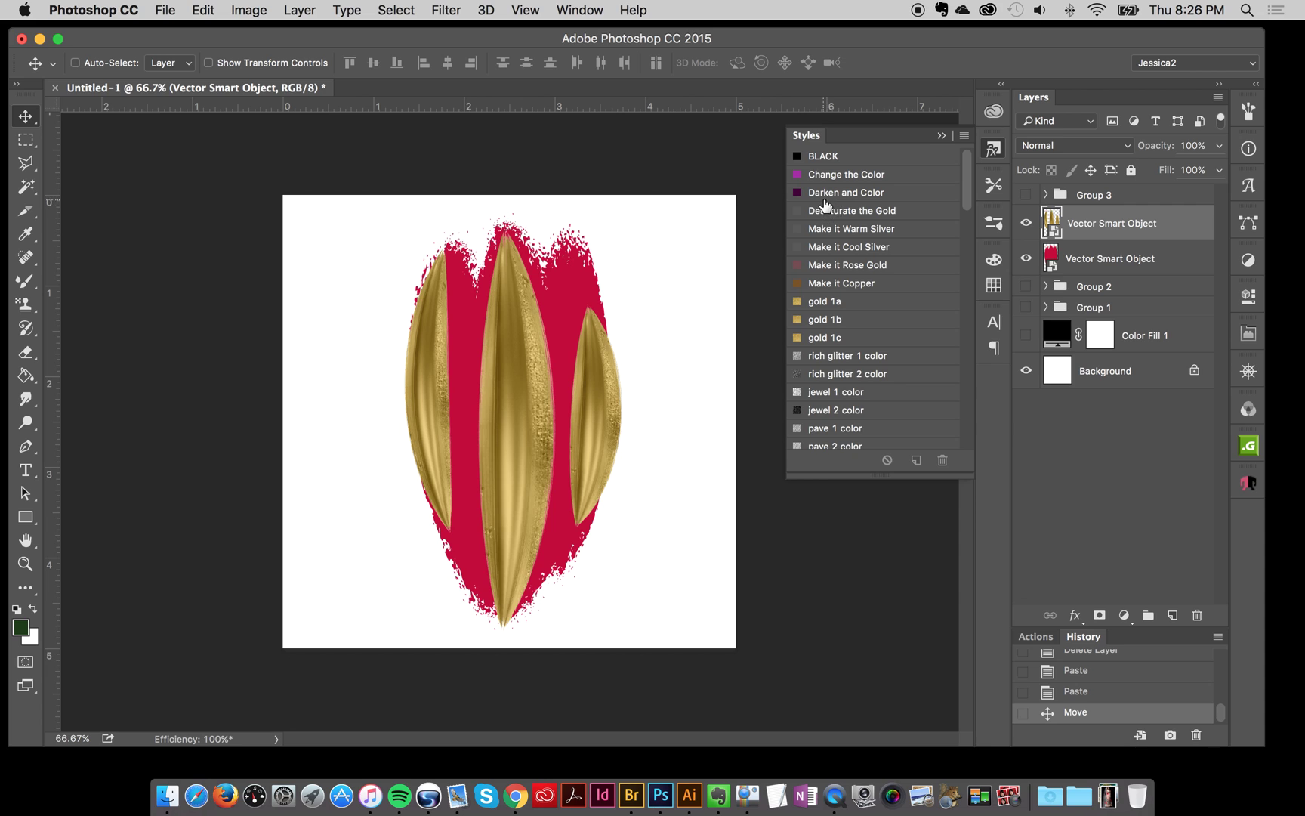
pyautogui.click(890, 193)
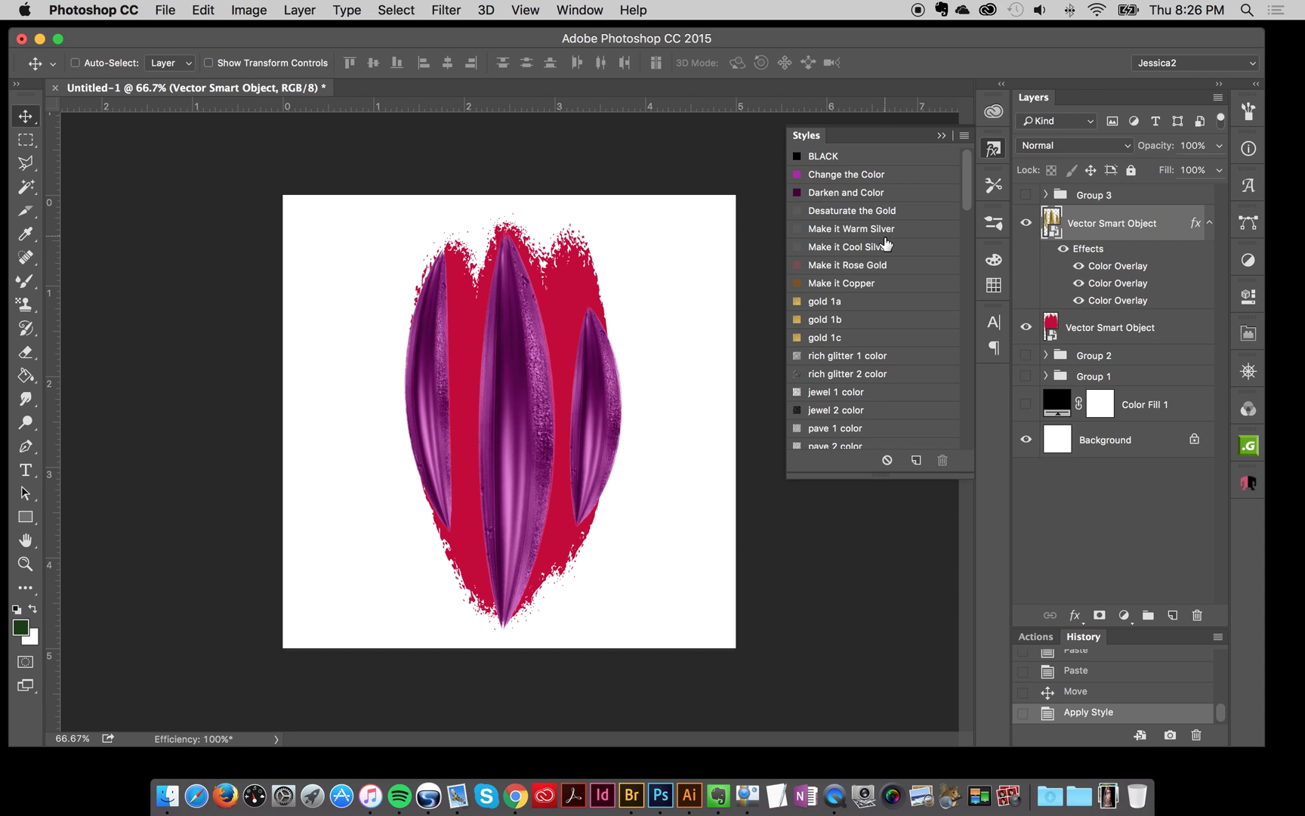
pyautogui.click(993, 150)
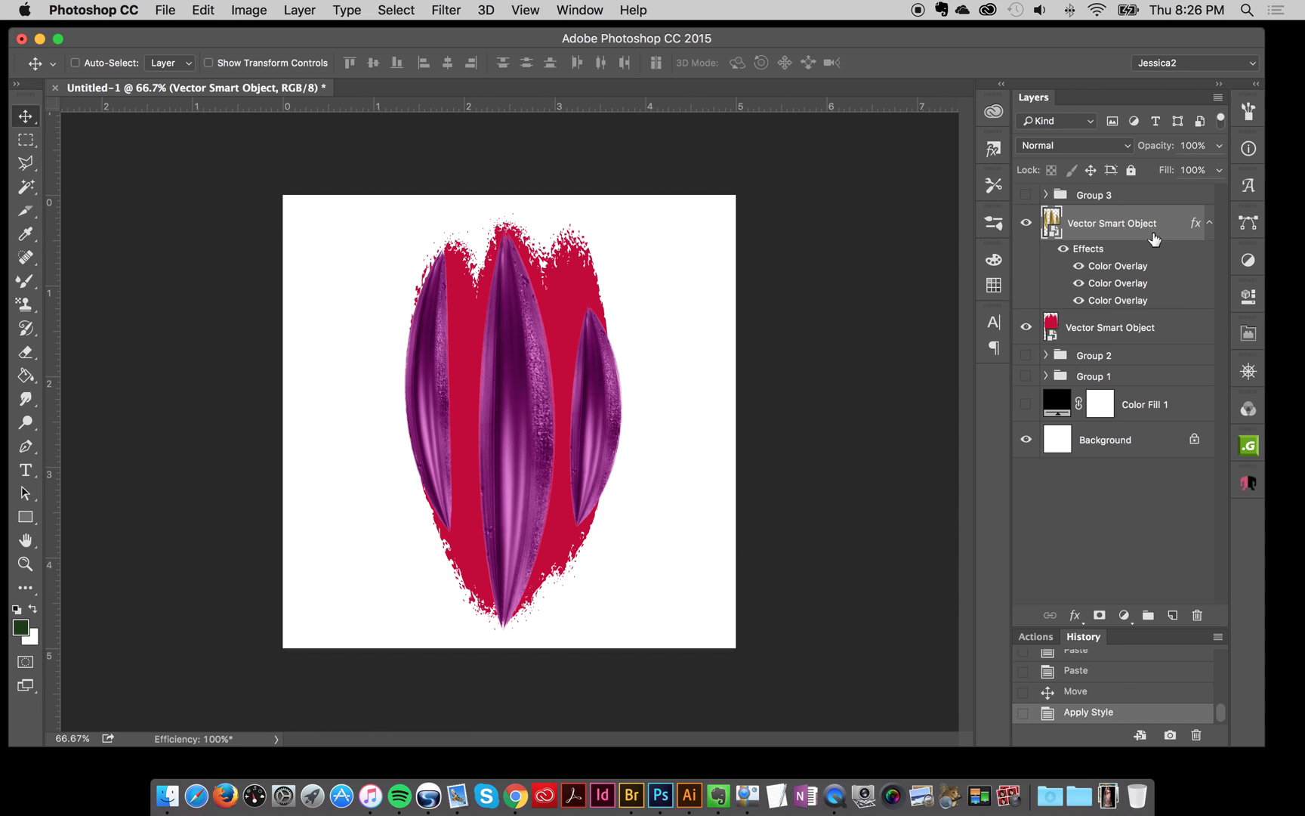
# Change the strokes' Color-mode Color Overlay from the applied style to pink #ea59a7
pyautogui.doubleClick(1110, 267)
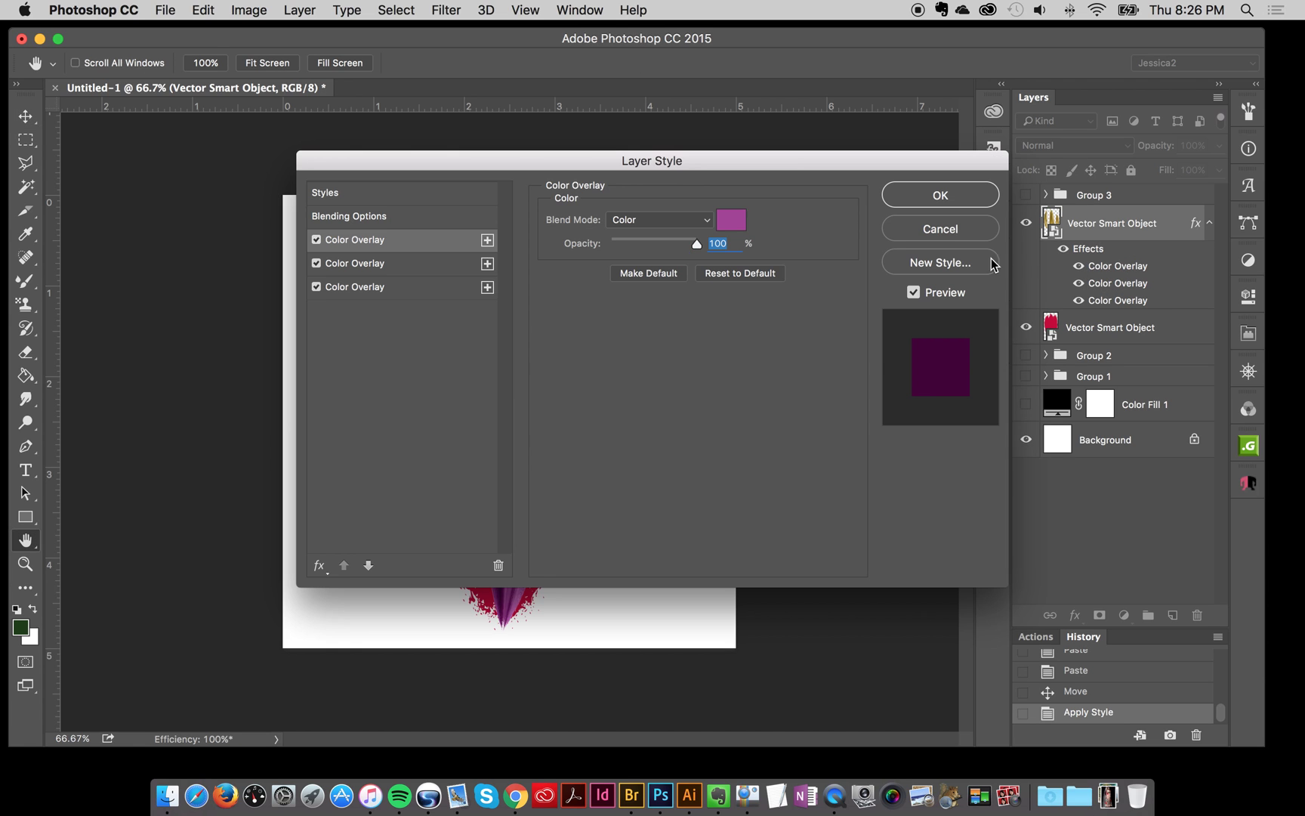
pyautogui.moveTo(647, 172); pyautogui.dragTo(1097, 201)
pyautogui.click(1176, 249)
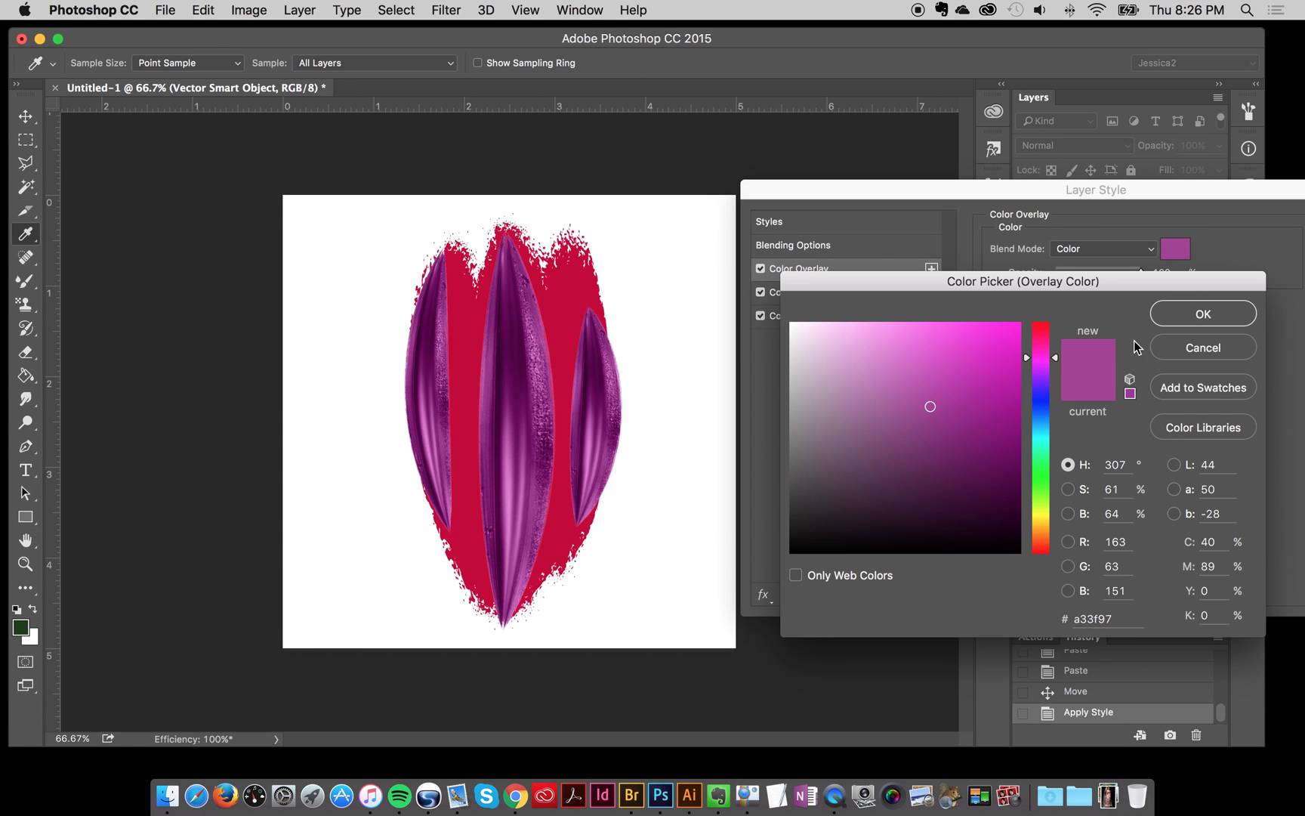
pyautogui.click(1045, 343)
pyautogui.click(1006, 344)
pyautogui.click(952, 345)
pyautogui.click(919, 330)
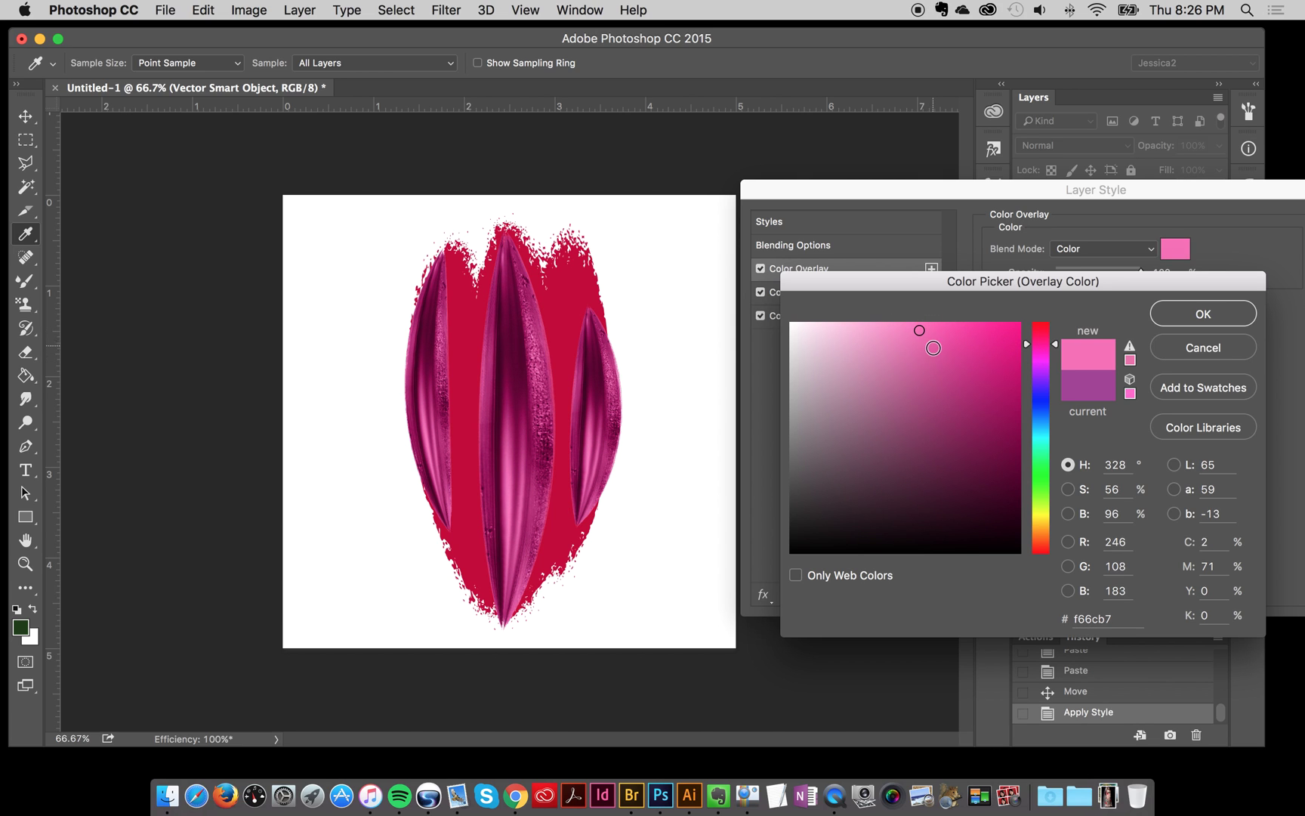
pyautogui.click(933, 342)
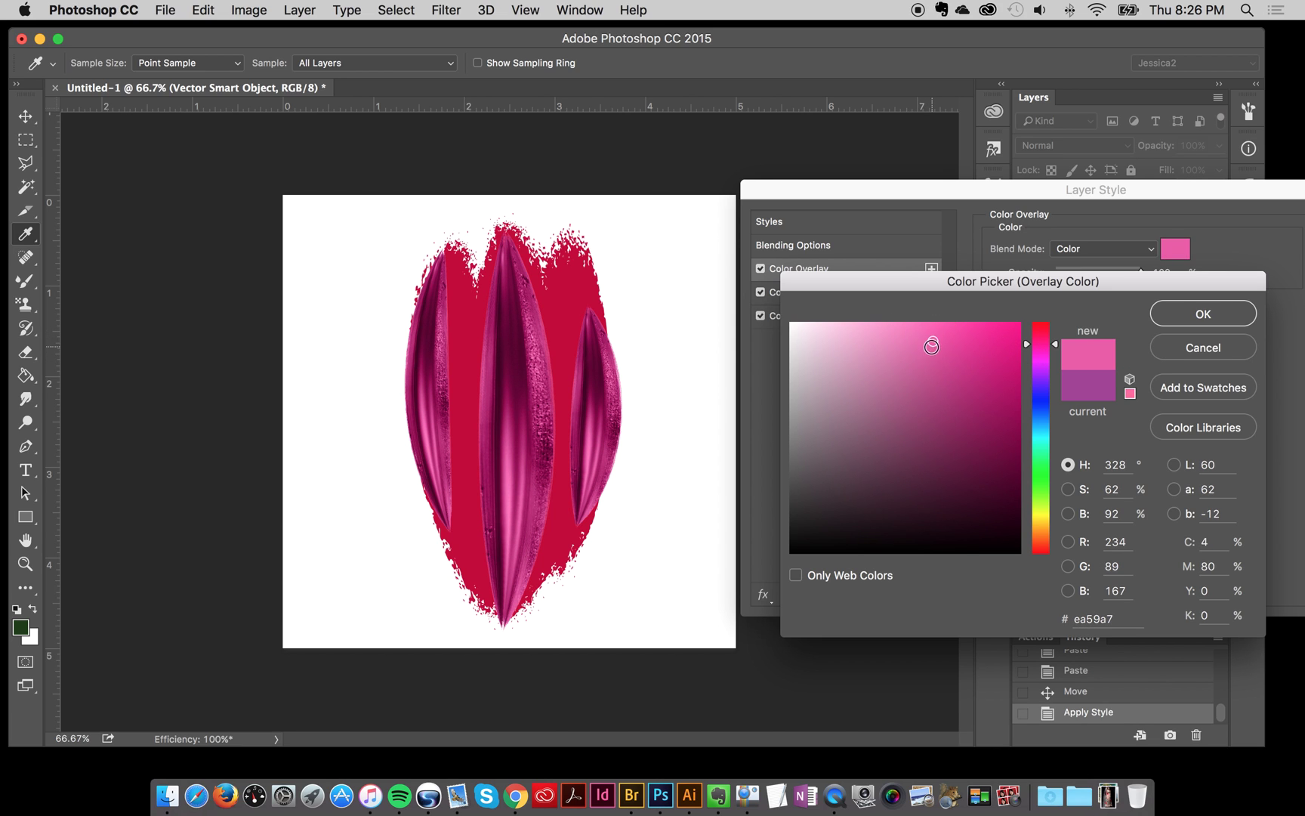
pyautogui.click(1190, 321)
# Disable the strokes' Soft Light Color Overlay, set the black Overlay-mode one to 22% opacity, and apply the layer style
pyautogui.click(813, 294)
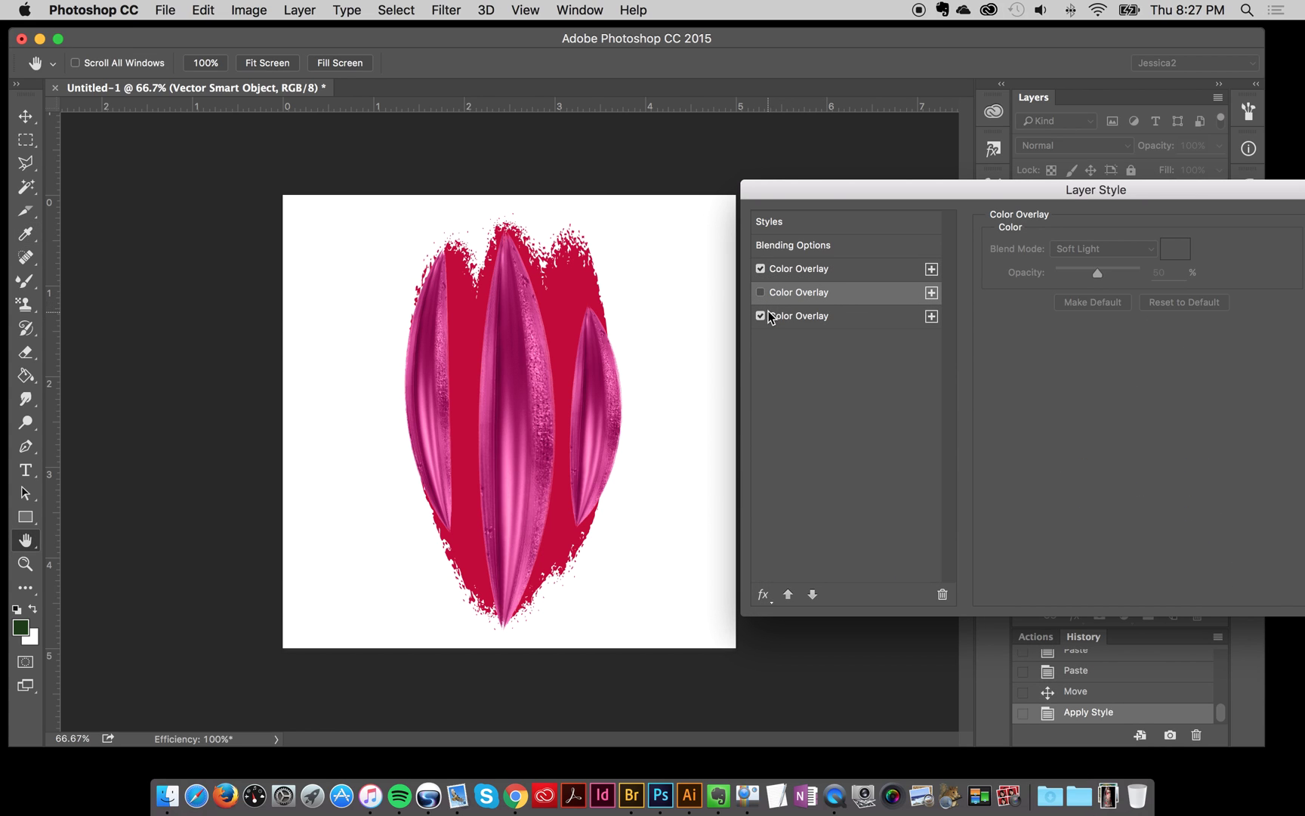
pyautogui.click(837, 317)
pyautogui.moveTo(1074, 273); pyautogui.dragTo(1075, 281)
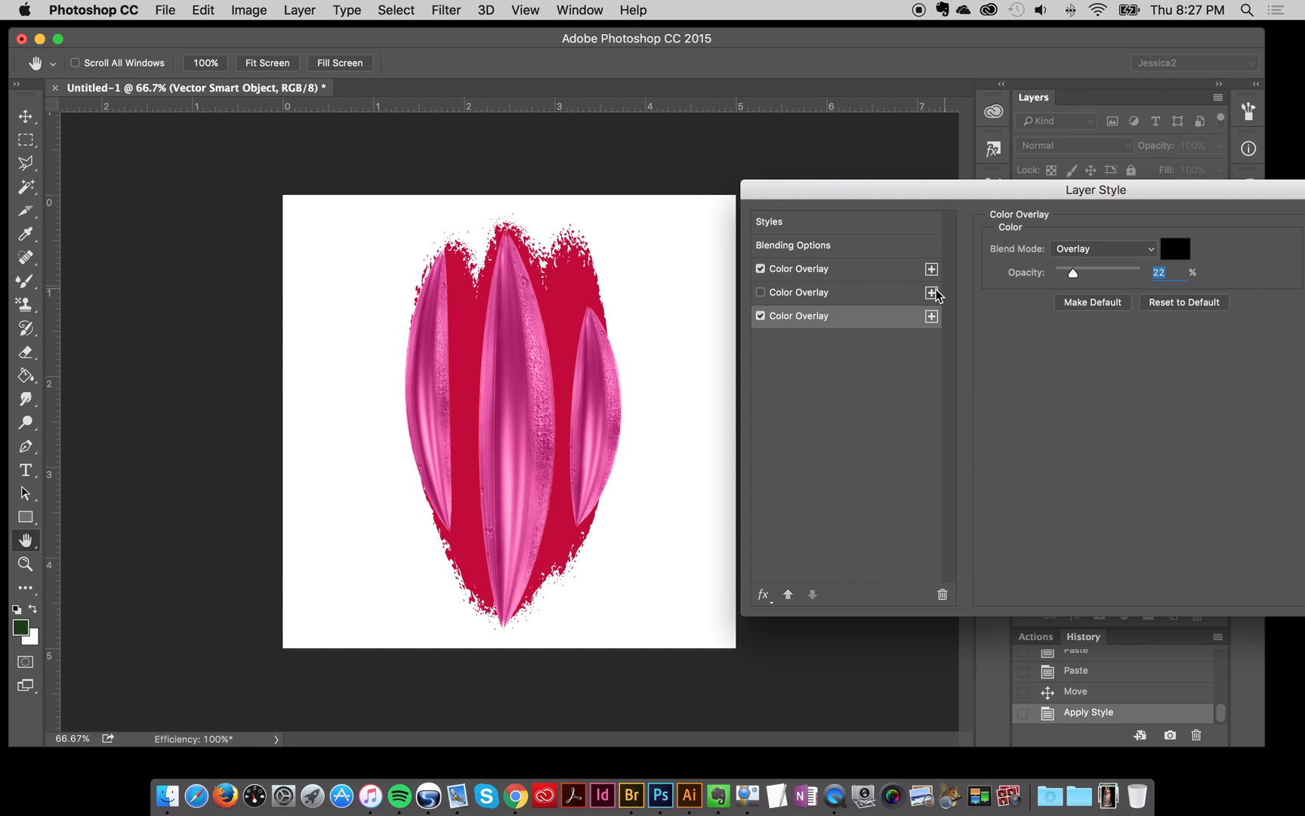
pyautogui.moveTo(962, 190); pyautogui.dragTo(703, 219)
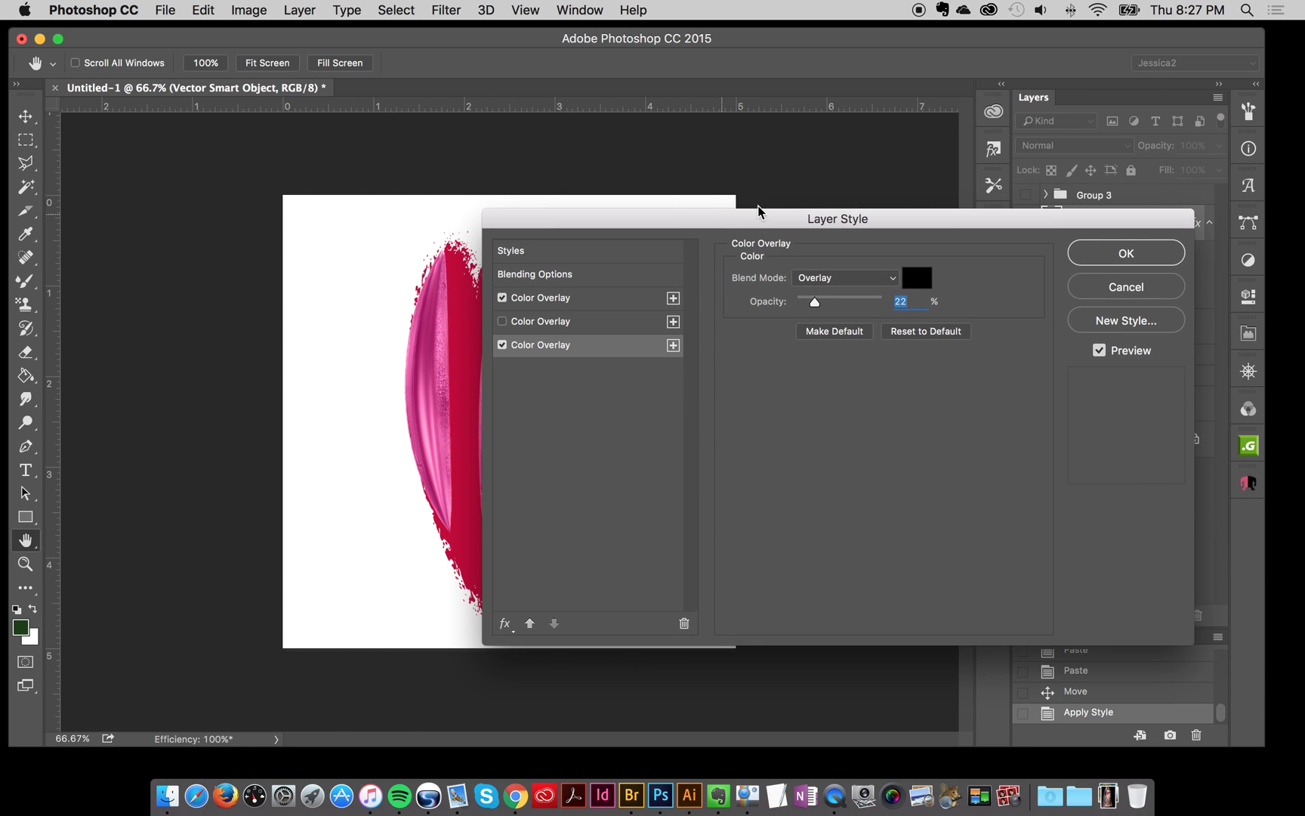
pyautogui.click(1096, 253)
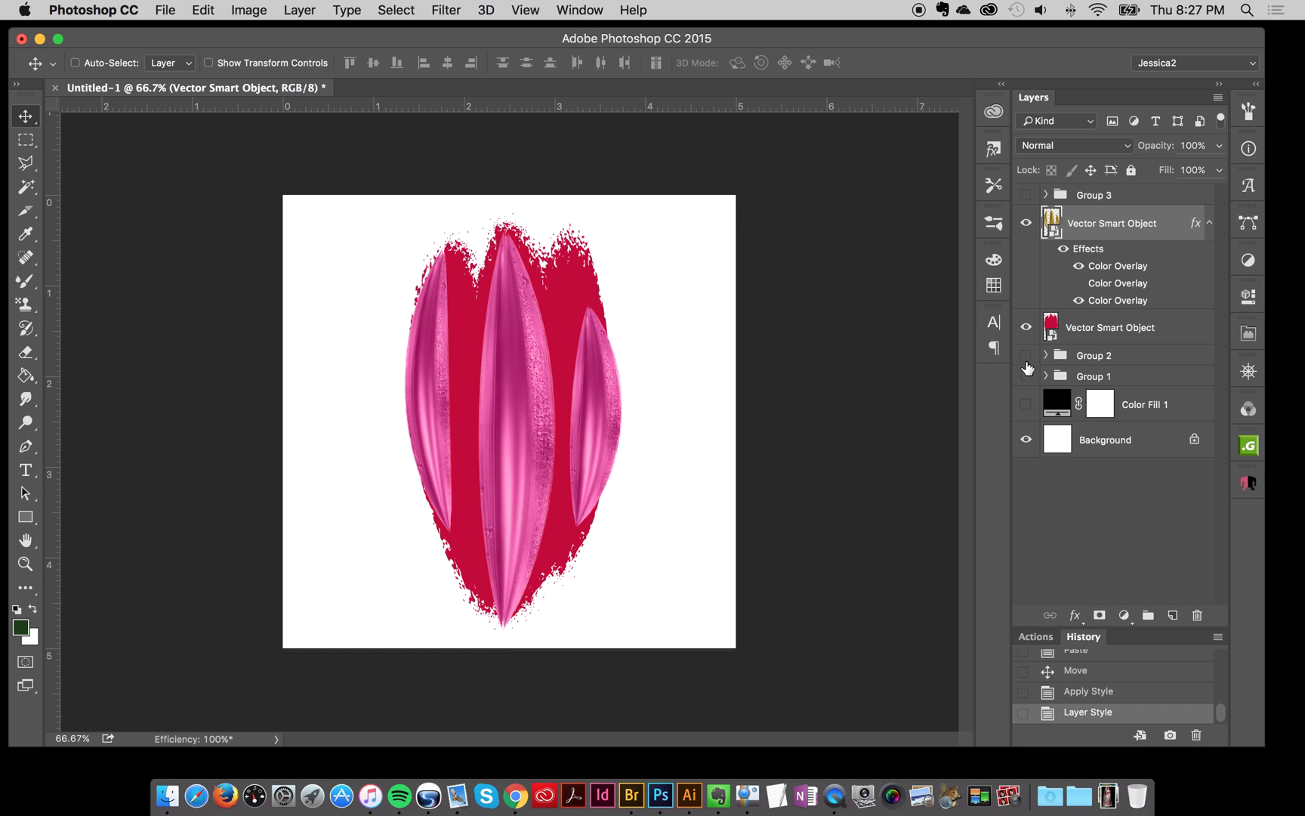
# Add a new empty layer above the pink strokes layer
pyautogui.click(24, 563)
pyautogui.keyDown('alt'); pyautogui.click(536, 423); pyautogui.keyUp('alt')
pyautogui.click(541, 423)
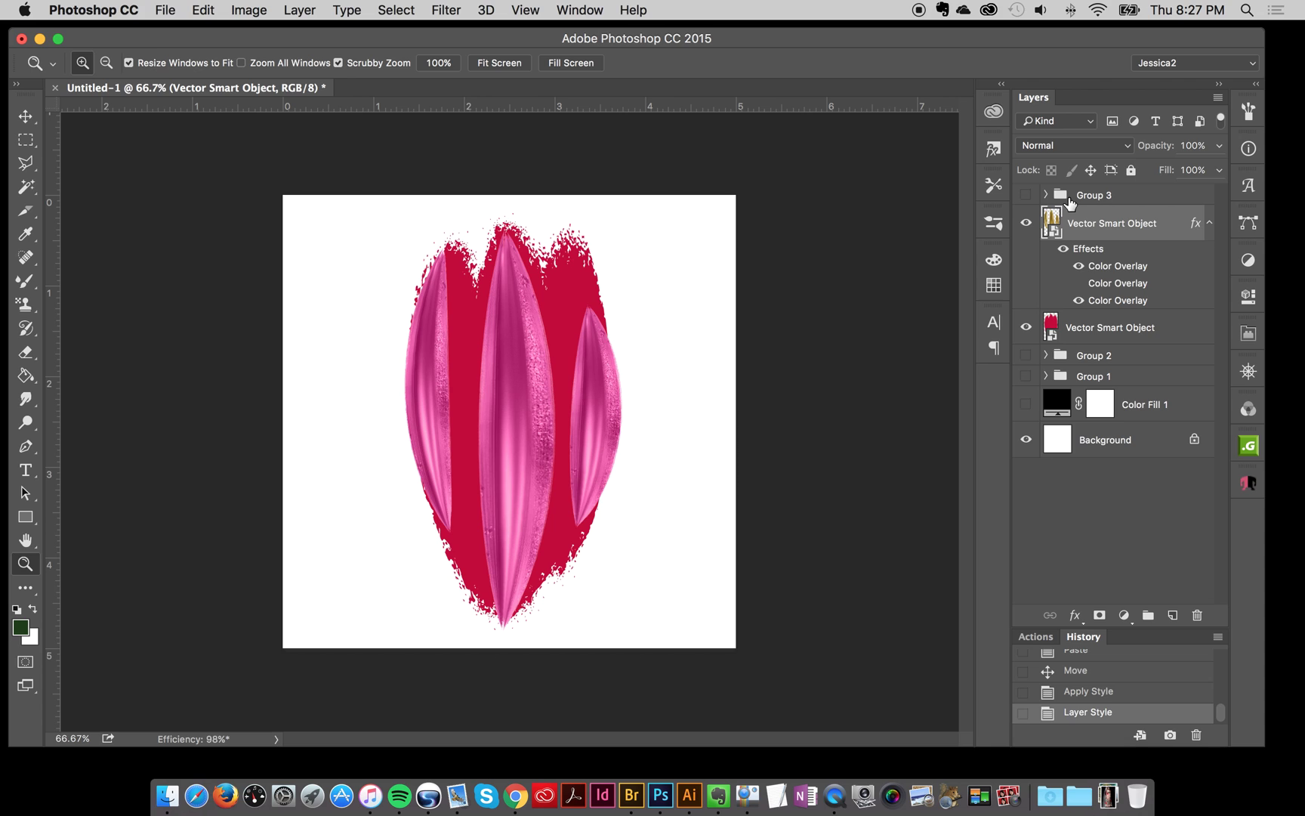
pyautogui.press('super+shift+n')
pyautogui.press('Return')
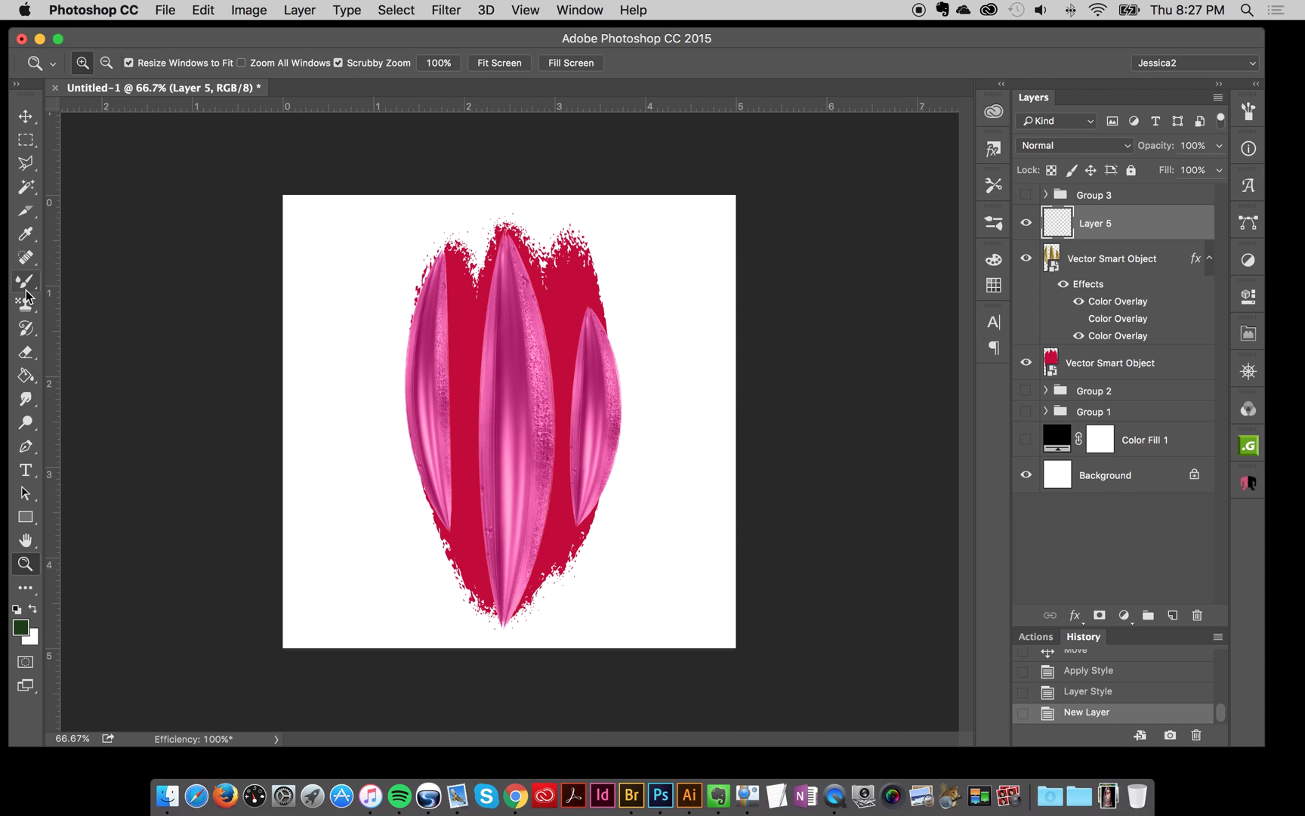
# Activate the Mixer Brush tool and look through the tool presets for Fan - Flat Blender
pyautogui.moveTo(25, 285)
pyautogui.mouseDown()
pyautogui.moveTo(53, 289)
pyautogui.moveTo(76, 331)
pyautogui.mouseUp()
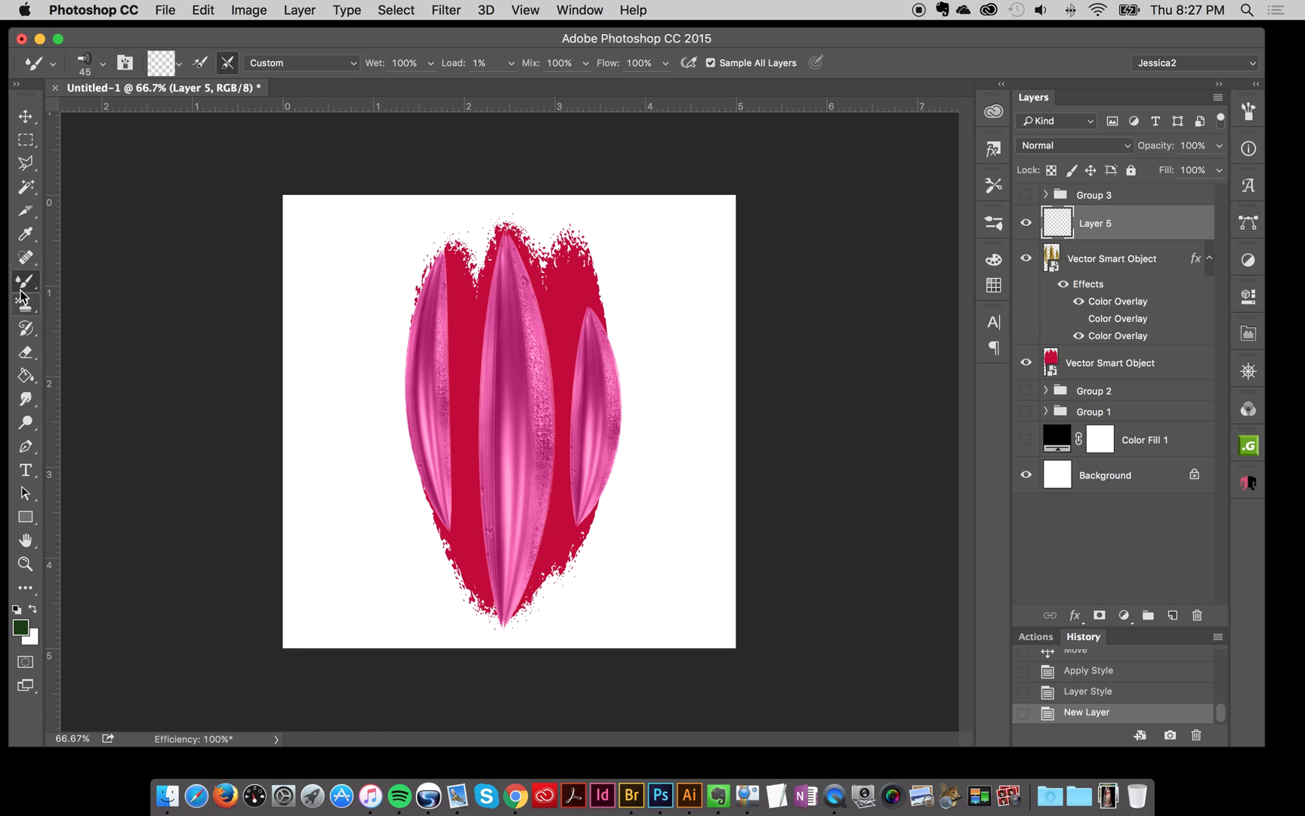
pyautogui.click(994, 187)
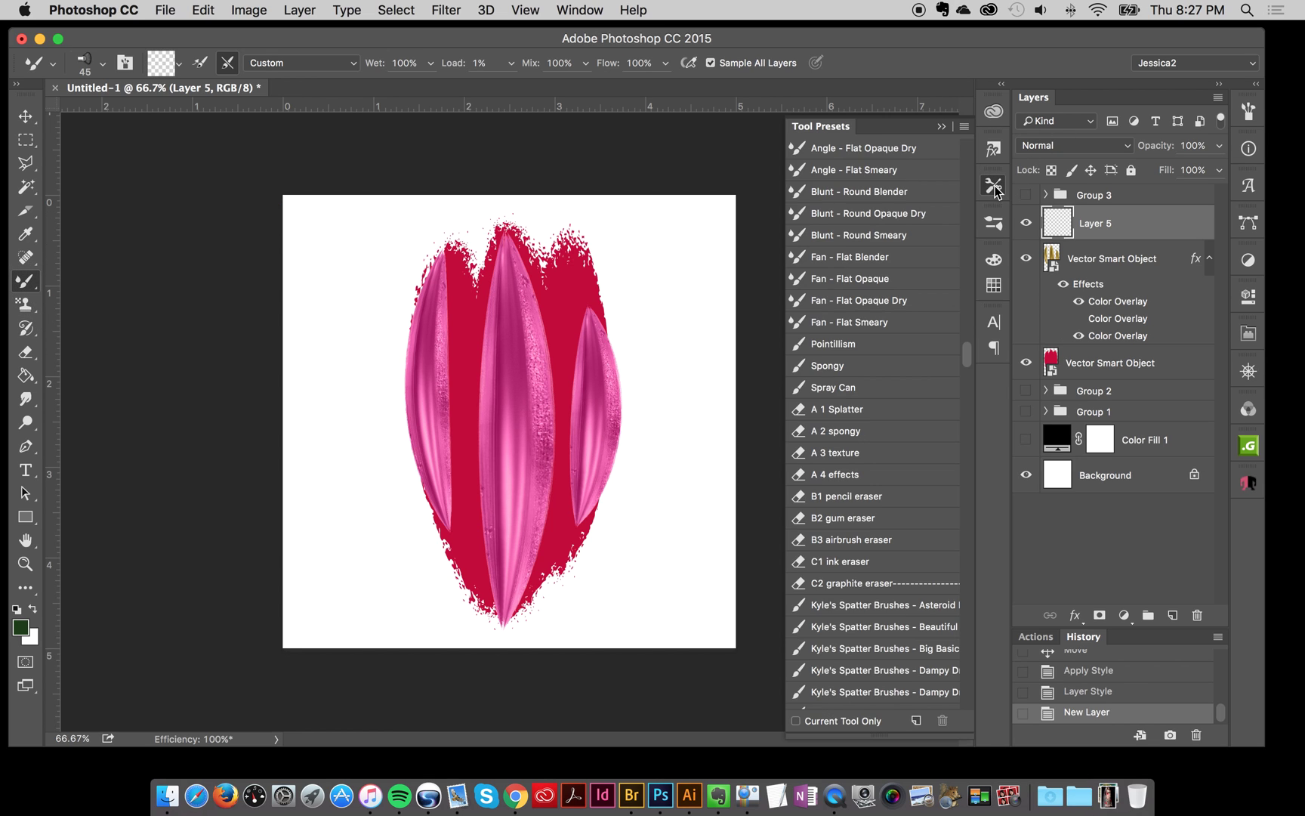
pyautogui.moveTo(969, 359); pyautogui.dragTo(964, 351)
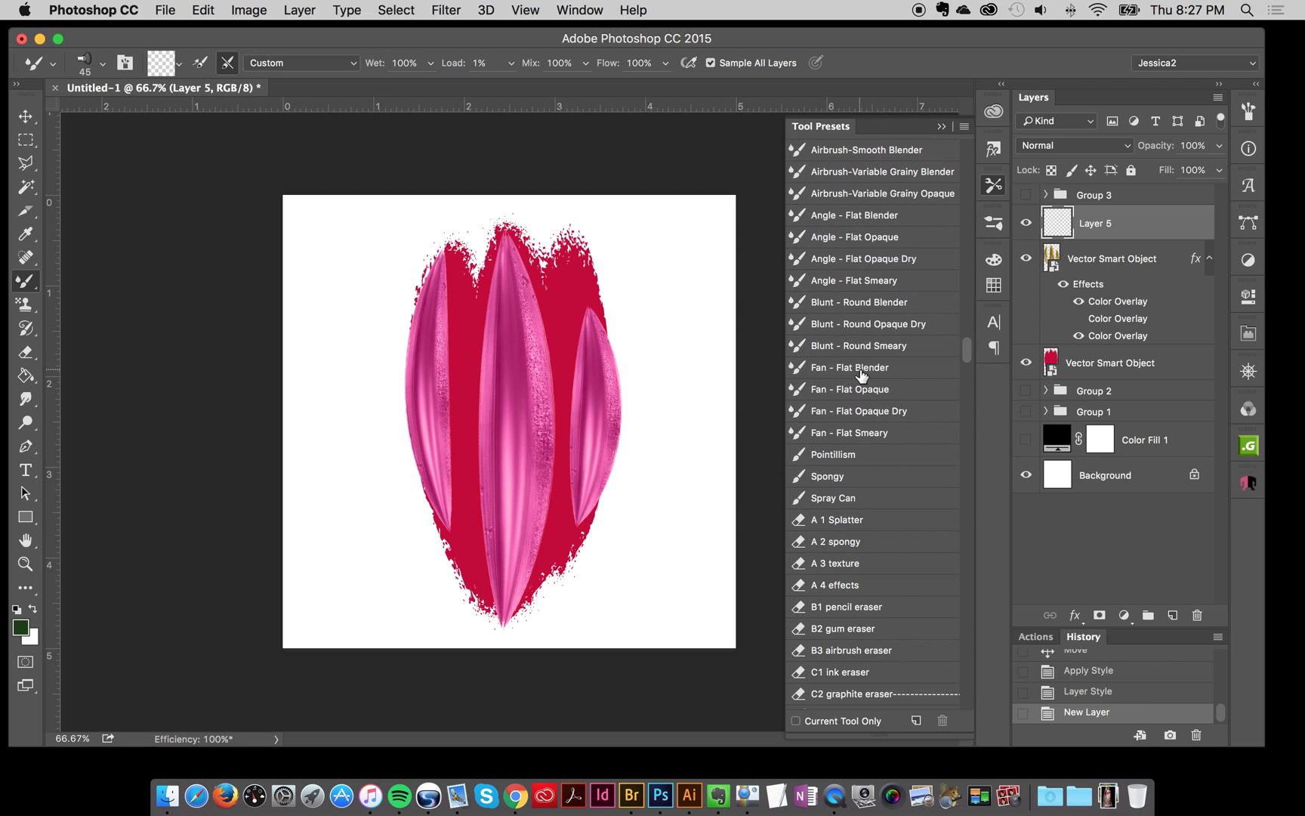
pyautogui.click(1000, 193)
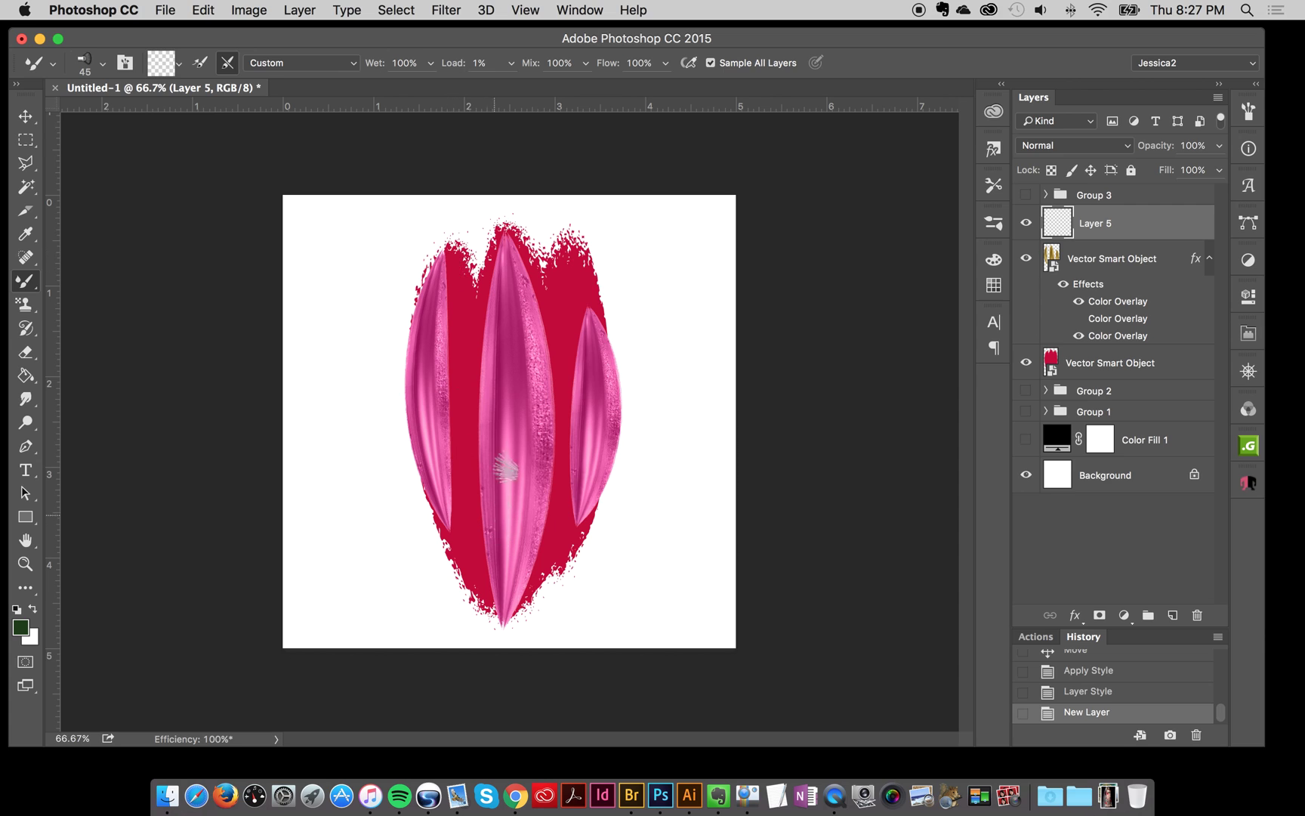
# Hide the white Background layer and reselect the empty layer above the pink strokes
pyautogui.click(1100, 474)
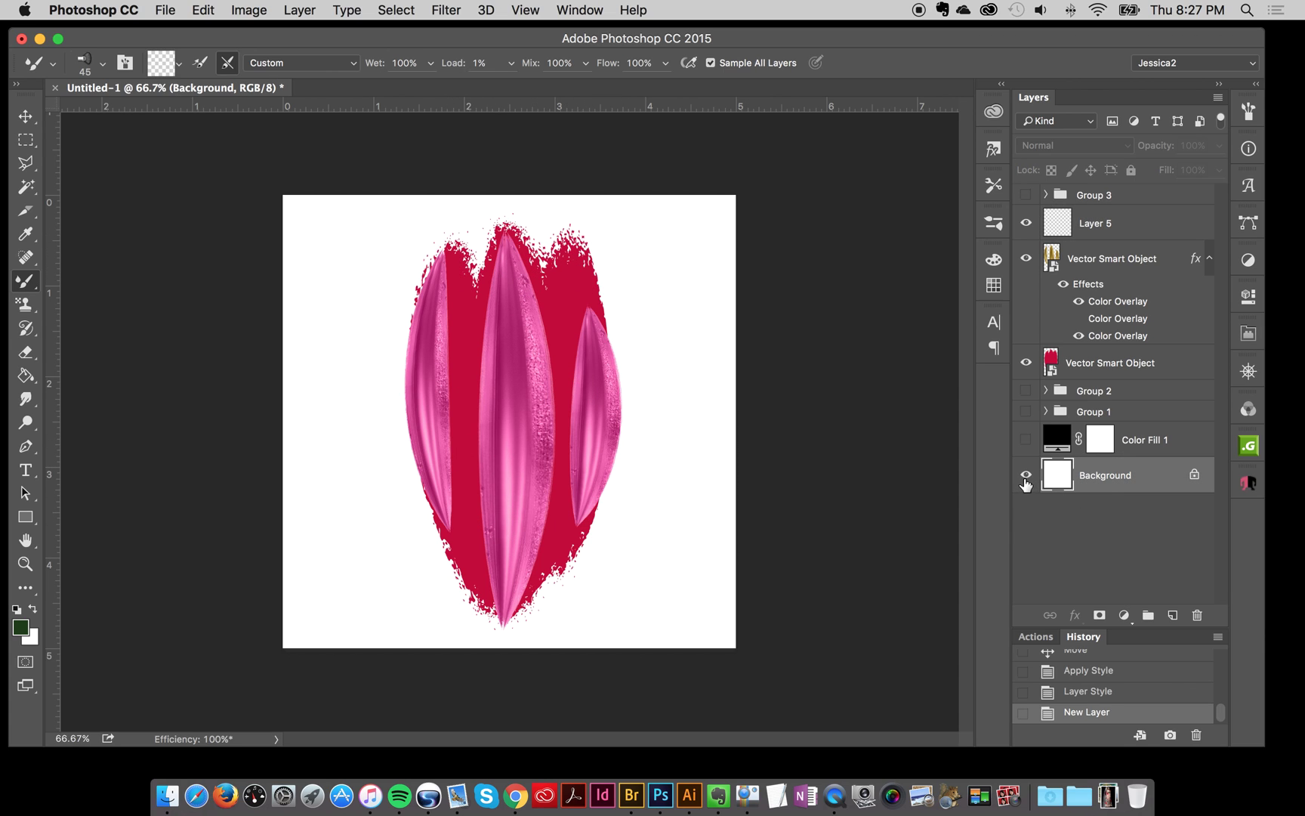
pyautogui.click(1025, 476)
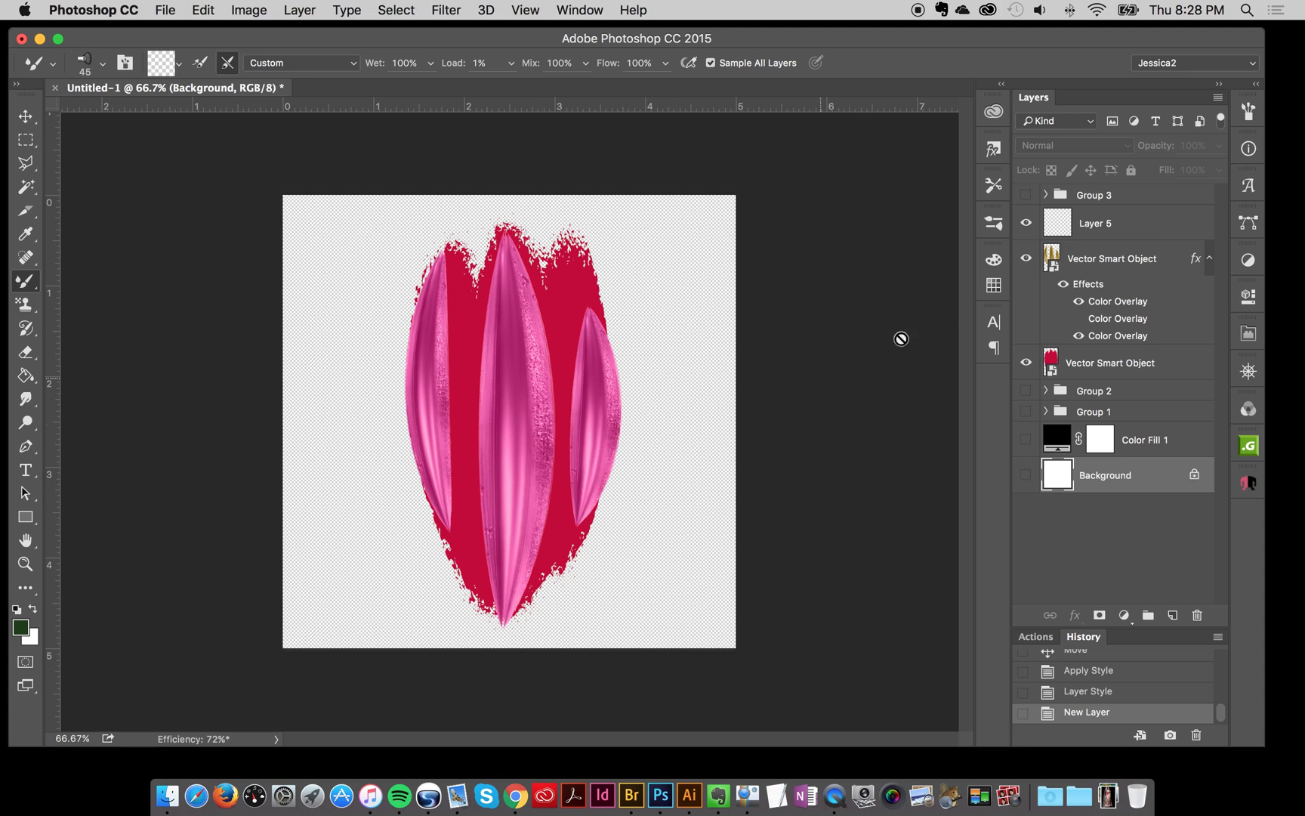
pyautogui.click(1108, 236)
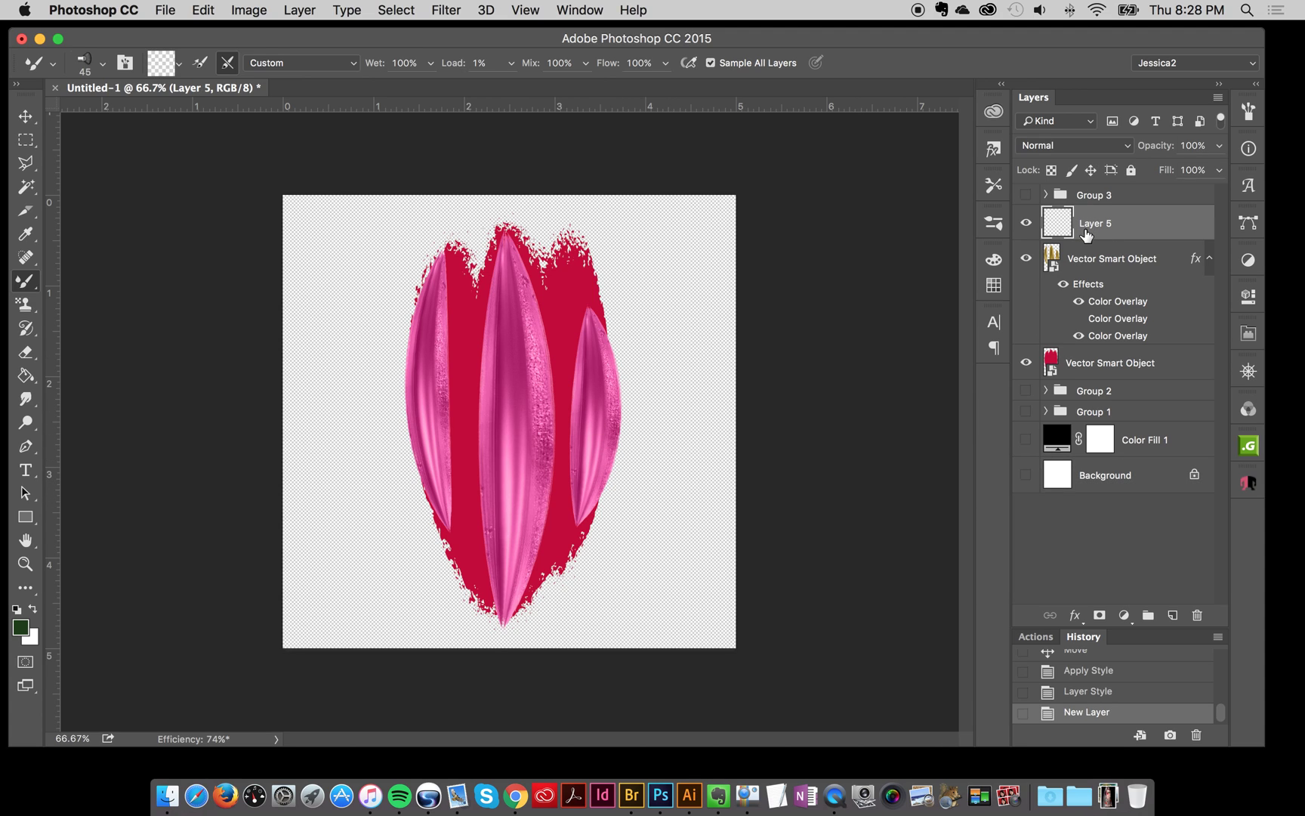
# Blend the left stroke's inner edge and the centre stroke into the red base with long downward Mixer Brush strokes
pyautogui.moveTo(438, 291); pyautogui.dragTo(457, 529)
pyautogui.moveTo(453, 285)
pyautogui.mouseDown()
pyautogui.moveTo(458, 271)
pyautogui.moveTo(461, 534)
pyautogui.mouseUp()
pyautogui.moveTo(456, 259)
pyautogui.mouseDown()
pyautogui.moveTo(455, 444)
pyautogui.moveTo(466, 524)
pyautogui.mouseUp()
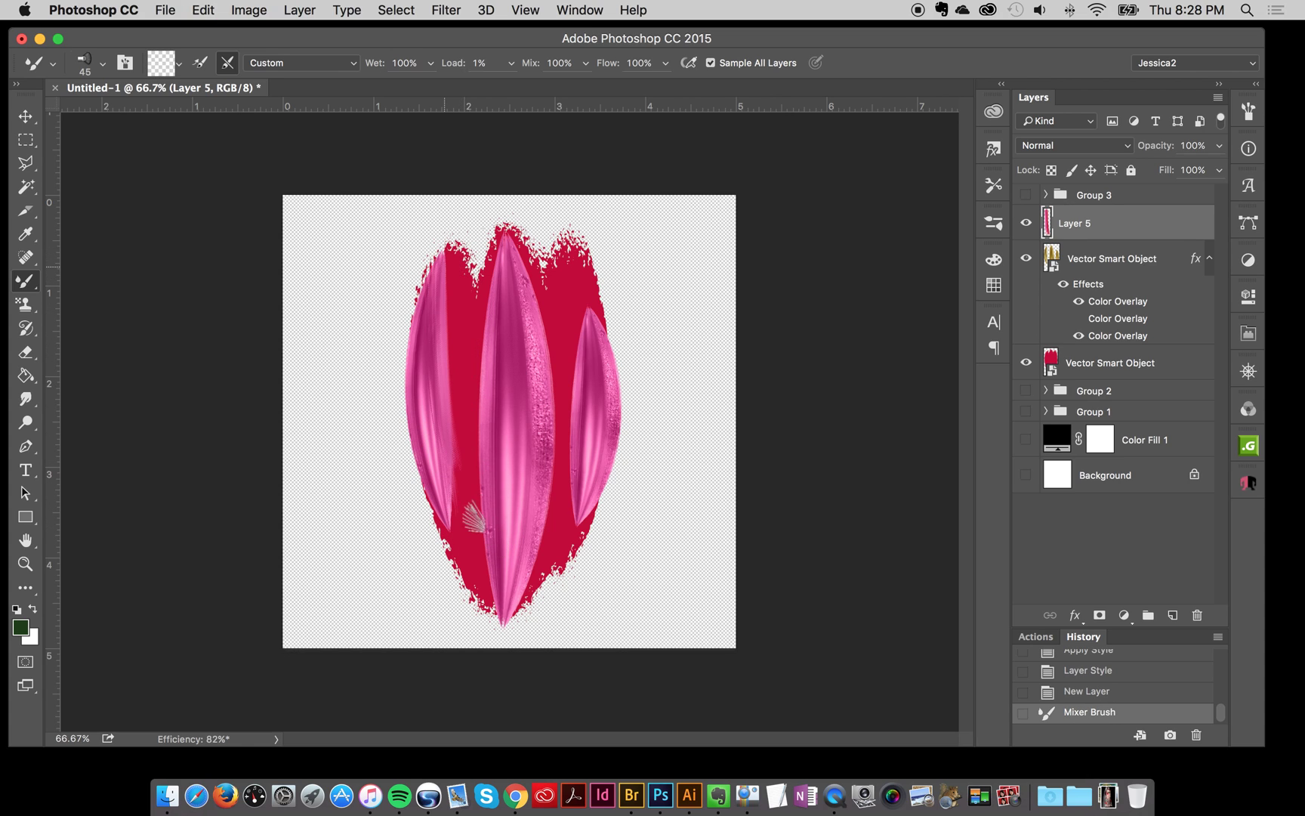
pyautogui.moveTo(457, 291); pyautogui.dragTo(458, 475)
pyautogui.moveTo(459, 261); pyautogui.dragTo(453, 488)
pyautogui.moveTo(457, 321)
pyautogui.mouseDown()
pyautogui.moveTo(447, 276)
pyautogui.moveTo(469, 540)
pyautogui.mouseUp()
pyautogui.moveTo(505, 281)
pyautogui.mouseDown()
pyautogui.moveTo(496, 482)
pyautogui.moveTo(511, 258)
pyautogui.moveTo(484, 454)
pyautogui.moveTo(504, 578)
pyautogui.moveTo(550, 494)
pyautogui.moveTo(537, 263)
pyautogui.moveTo(553, 511)
pyautogui.moveTo(568, 446)
pyautogui.moveTo(513, 210)
pyautogui.moveTo(527, 457)
pyautogui.moveTo(571, 524)
pyautogui.moveTo(524, 589)
pyautogui.moveTo(576, 332)
pyautogui.moveTo(518, 620)
pyautogui.moveTo(546, 502)
pyautogui.moveTo(609, 499)
pyautogui.mouseUp()
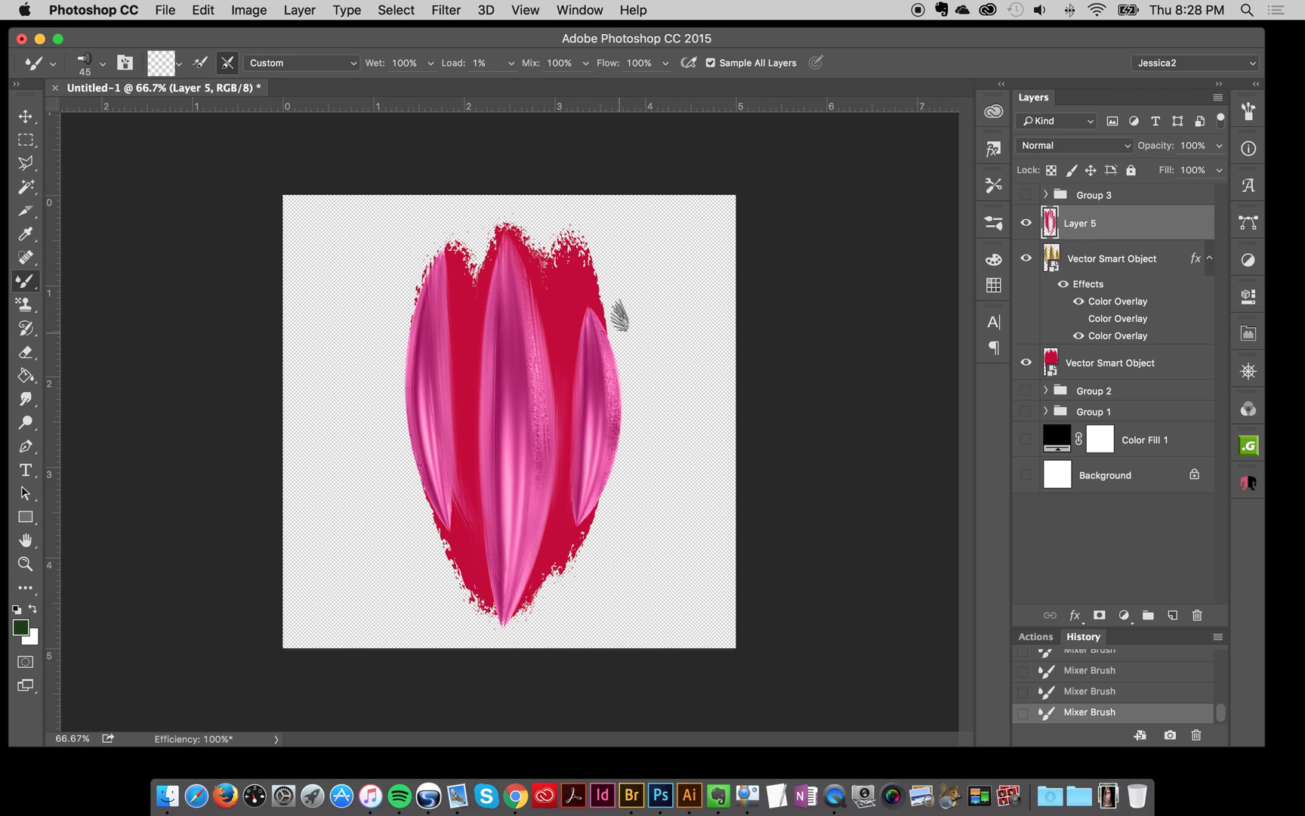
# Blend the right stroke and the lower left stroke down toward the petal's tip with the Mixer Brush, redoing the stroke that overshoots the tip
pyautogui.moveTo(619, 314); pyautogui.dragTo(624, 498)
pyautogui.moveTo(597, 299)
pyautogui.mouseDown()
pyautogui.moveTo(608, 423)
pyautogui.moveTo(574, 599)
pyautogui.mouseUp()
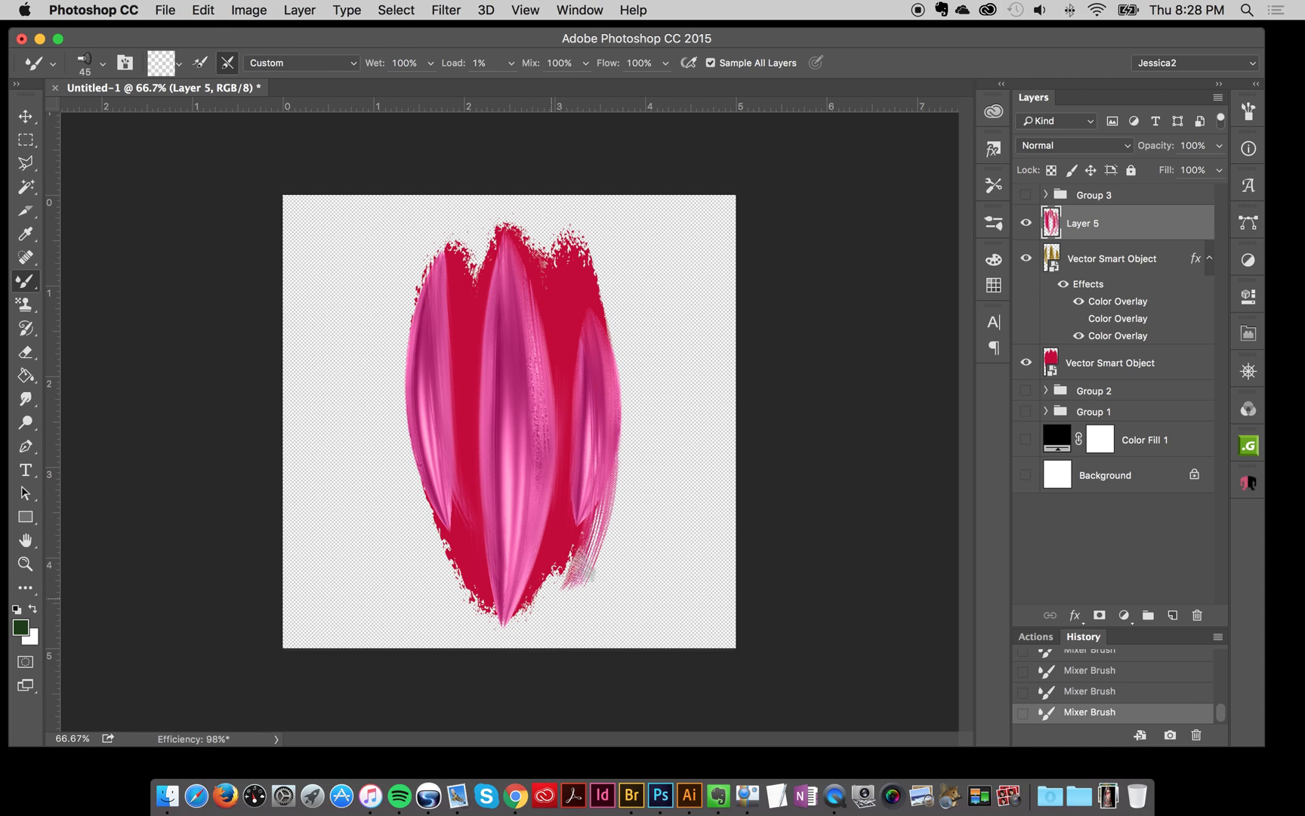
pyautogui.moveTo(609, 303)
pyautogui.mouseDown()
pyautogui.moveTo(575, 560)
pyautogui.moveTo(557, 595)
pyautogui.mouseUp()
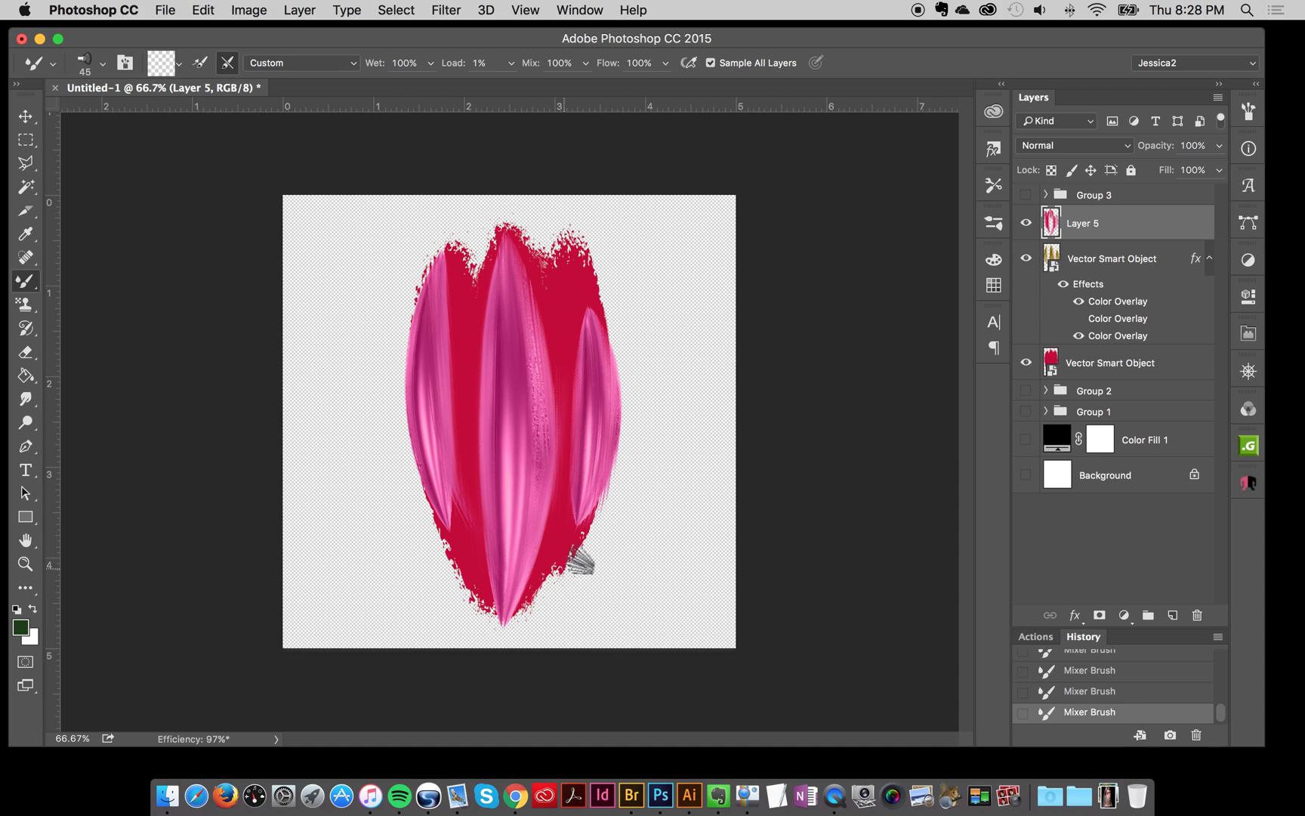
pyautogui.moveTo(598, 466); pyautogui.dragTo(519, 643)
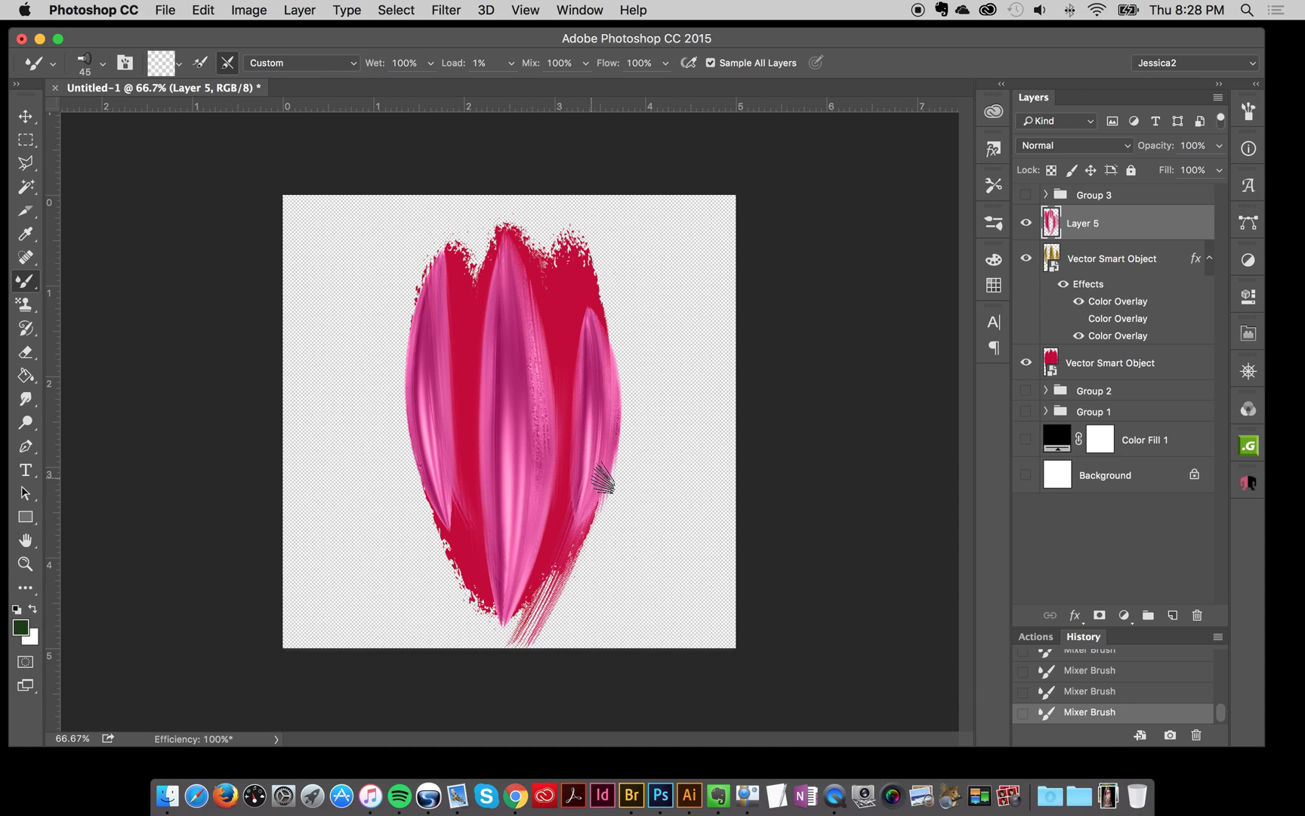
pyautogui.hotkey('ctrl', 'z')
pyautogui.moveTo(609, 466); pyautogui.dragTo(536, 597)
pyautogui.moveTo(615, 461)
pyautogui.mouseDown()
pyautogui.moveTo(563, 558)
pyautogui.moveTo(527, 591)
pyautogui.mouseUp()
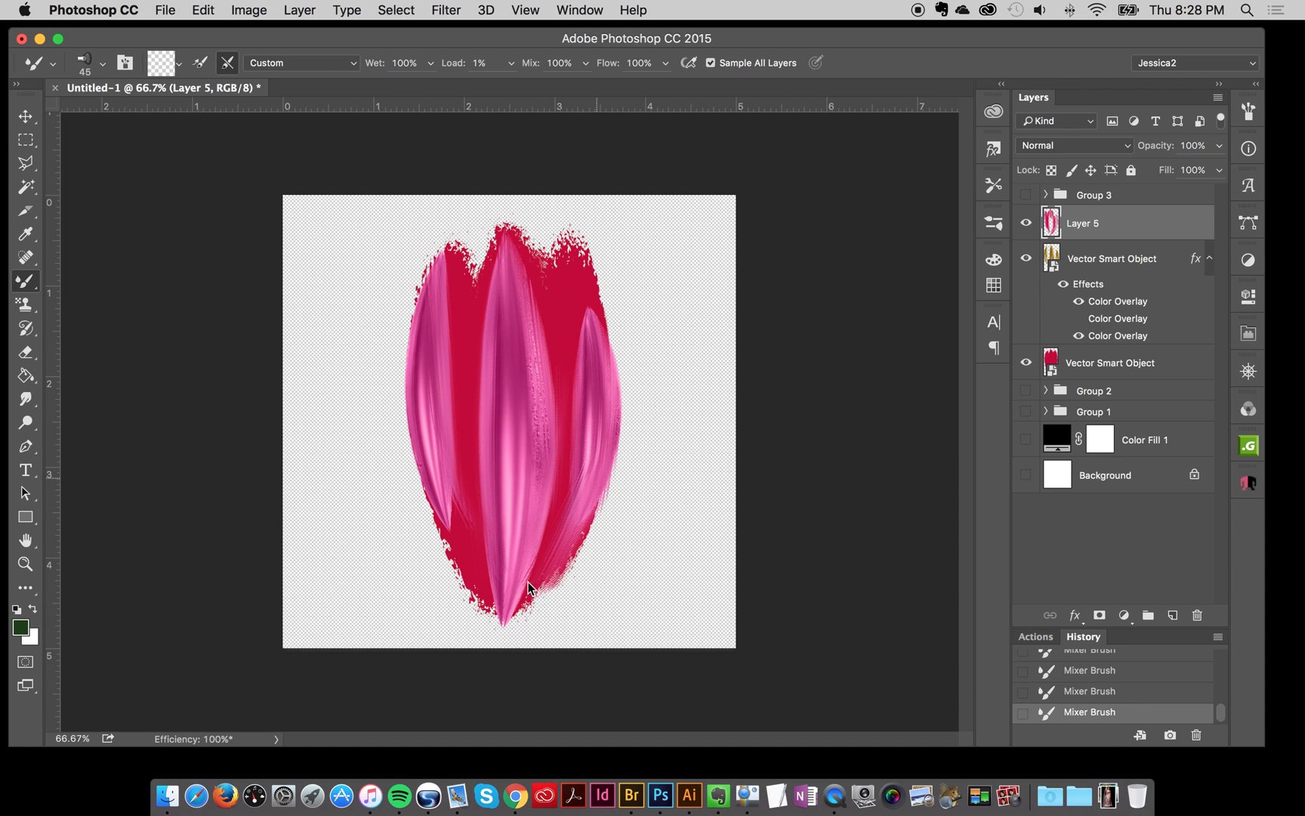
pyautogui.moveTo(443, 429); pyautogui.dragTo(499, 591)
pyautogui.moveTo(446, 430)
pyautogui.mouseDown()
pyautogui.moveTo(452, 518)
pyautogui.moveTo(504, 576)
pyautogui.moveTo(451, 412)
pyautogui.moveTo(501, 618)
pyautogui.moveTo(455, 374)
pyautogui.moveTo(495, 591)
pyautogui.moveTo(490, 539)
pyautogui.moveTo(473, 576)
pyautogui.moveTo(466, 459)
pyautogui.moveTo(516, 567)
pyautogui.mouseUp()
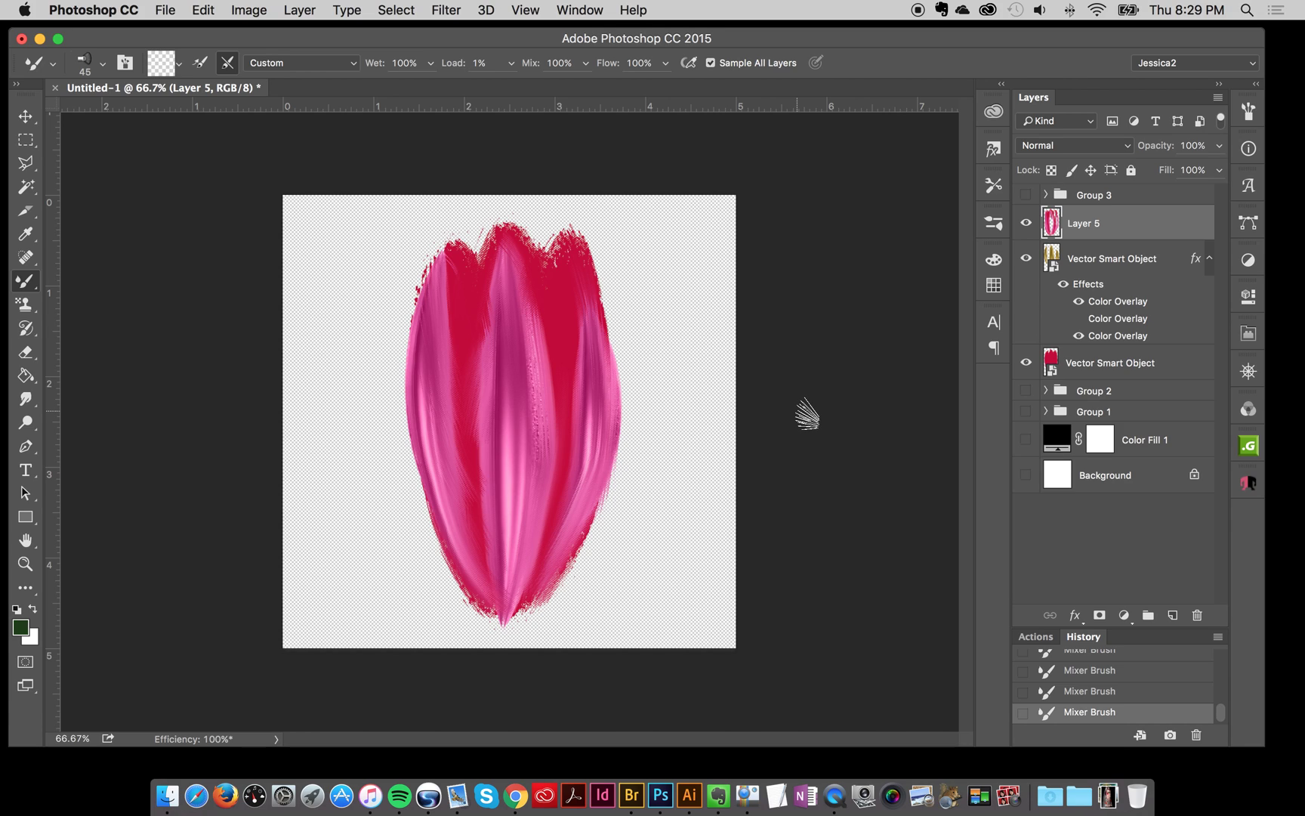
# Group Layer 5 with the two Vector Smart Object layers beneath it
pyautogui.click(24, 119)
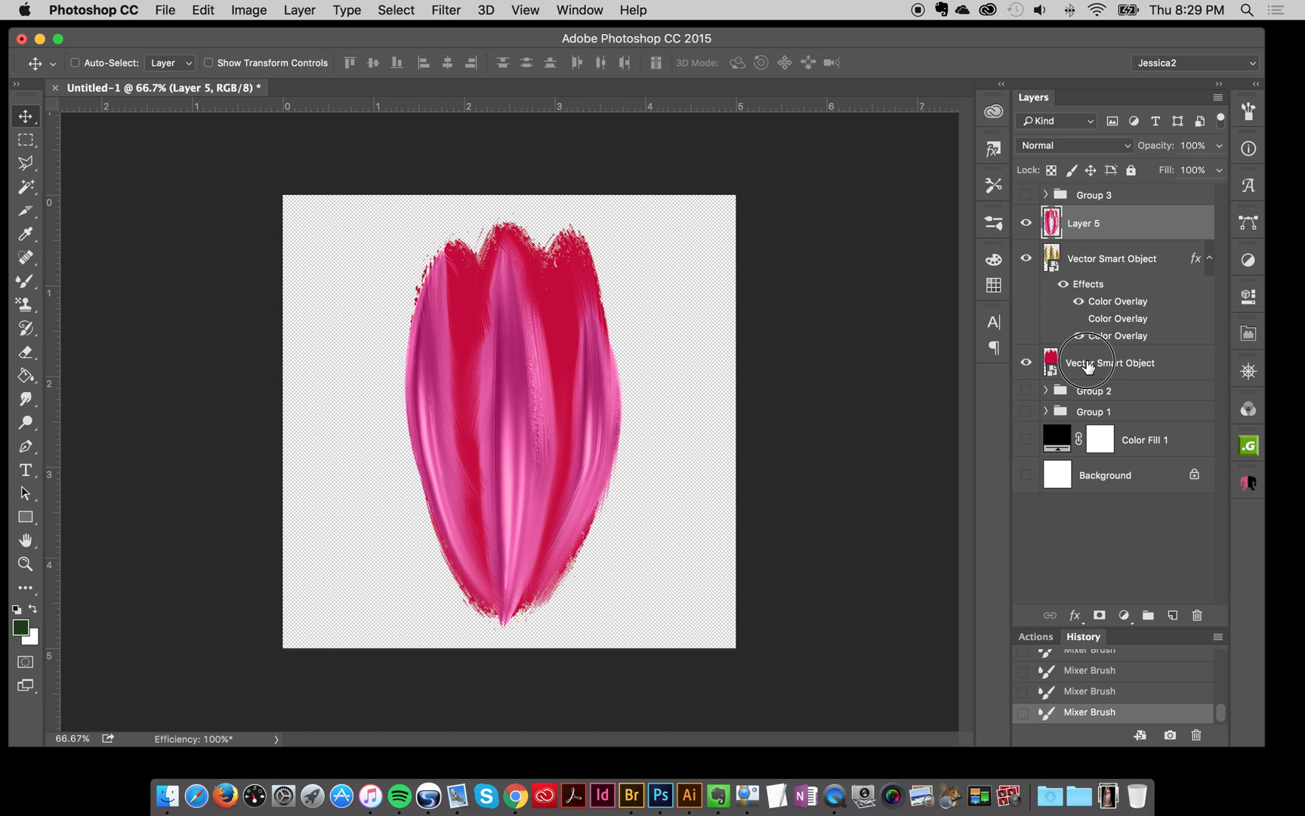
pyautogui.keyDown('shift'); pyautogui.click(1091, 377); pyautogui.keyUp('shift')
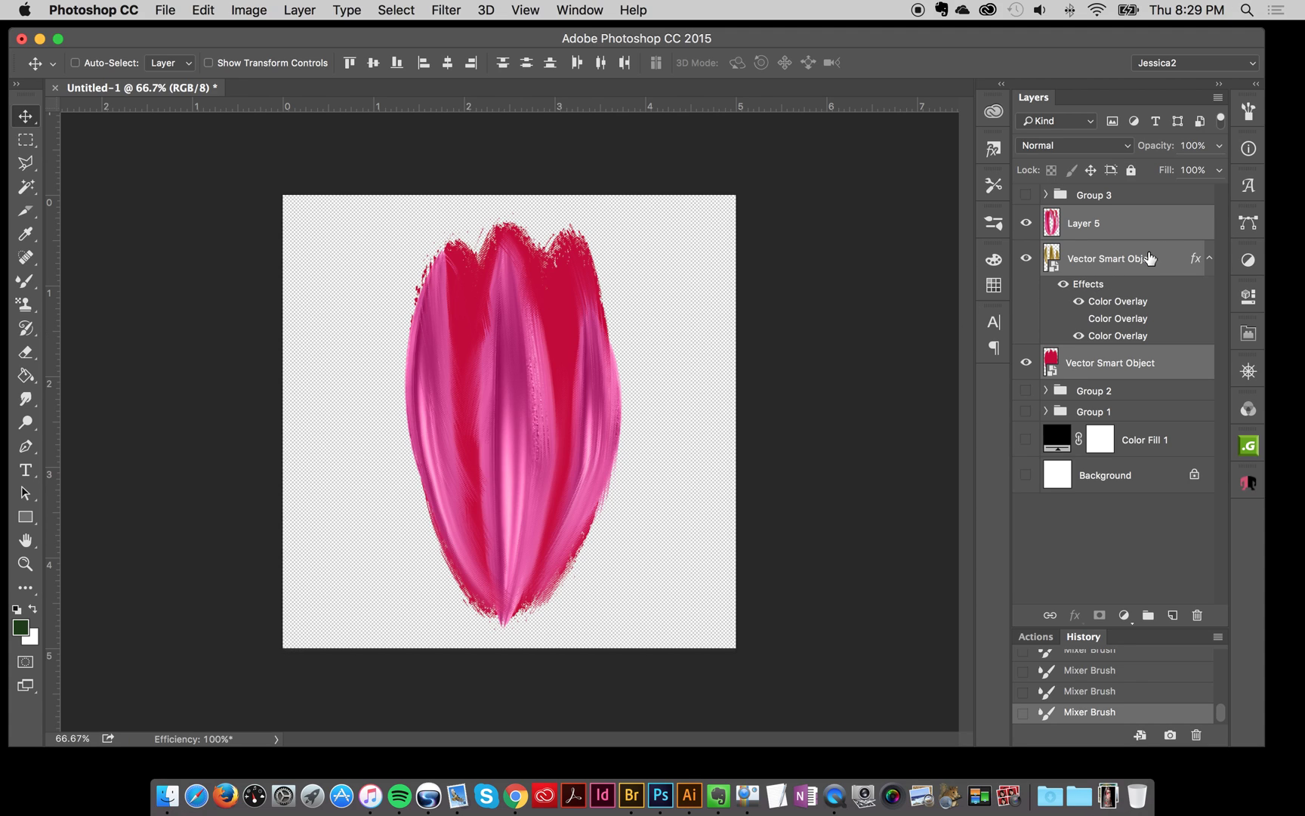
pyautogui.press('super+g')
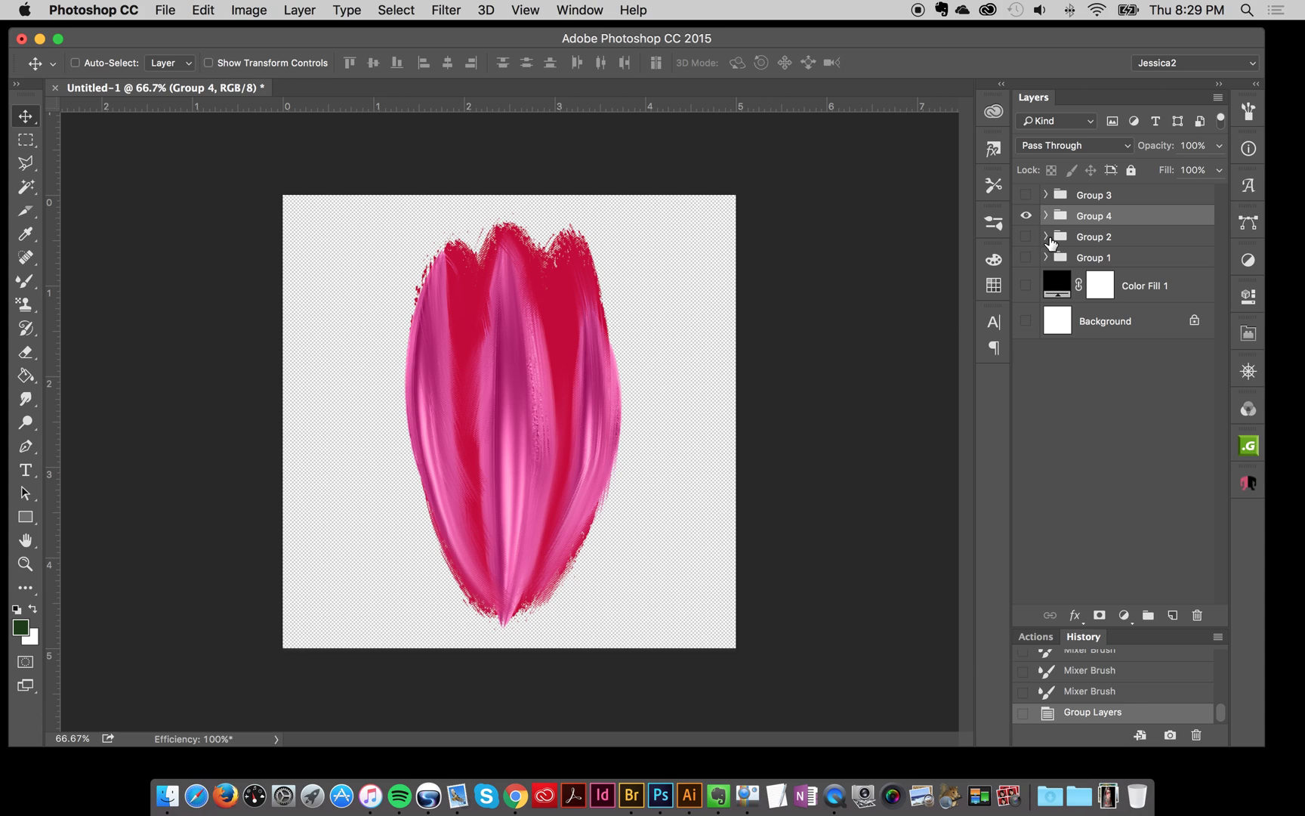
# Shift the grouped petal slightly left on the canvas and add it to the gold stroke samples library
pyautogui.click(994, 113)
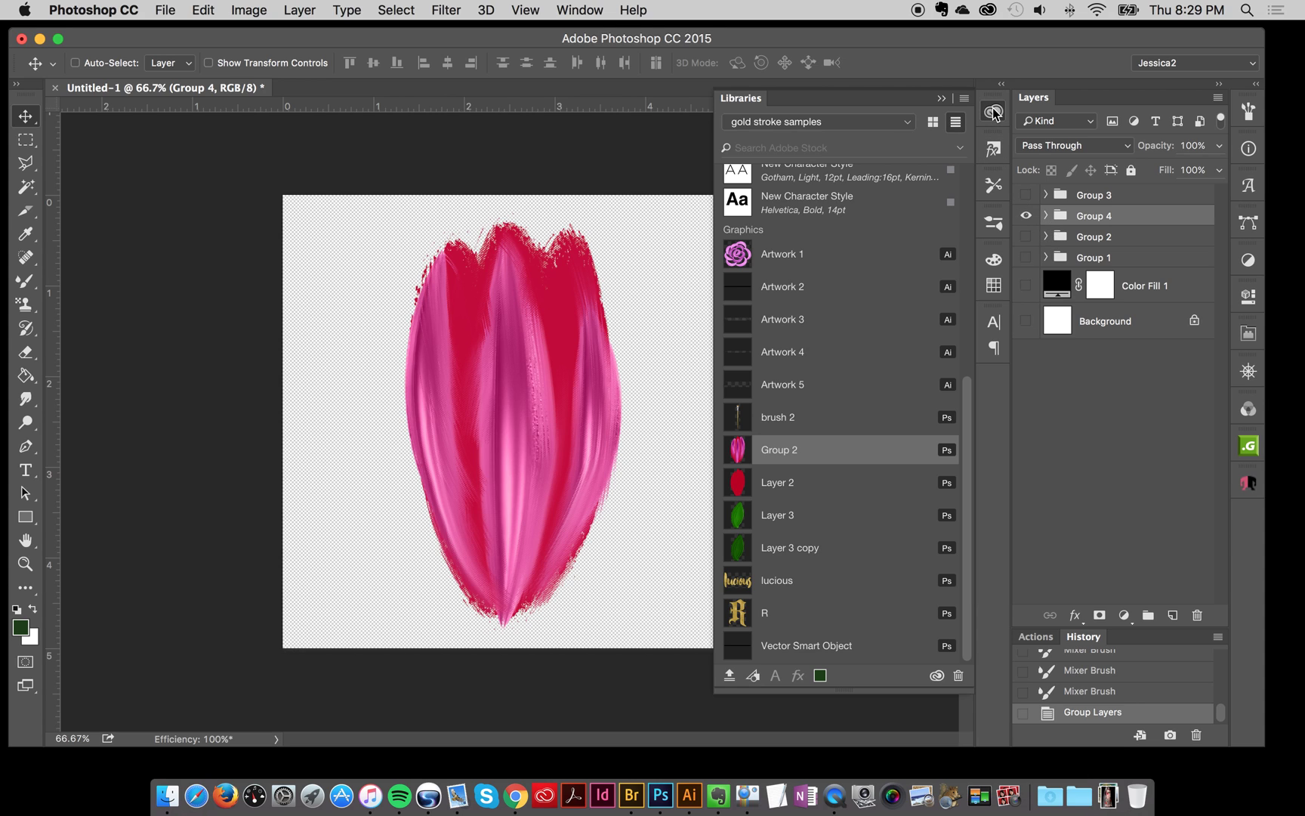
pyautogui.click(995, 114)
pyautogui.moveTo(503, 436)
pyautogui.mouseDown()
pyautogui.moveTo(440, 438)
pyautogui.moveTo(502, 444)
pyautogui.mouseUp()
pyautogui.click(994, 113)
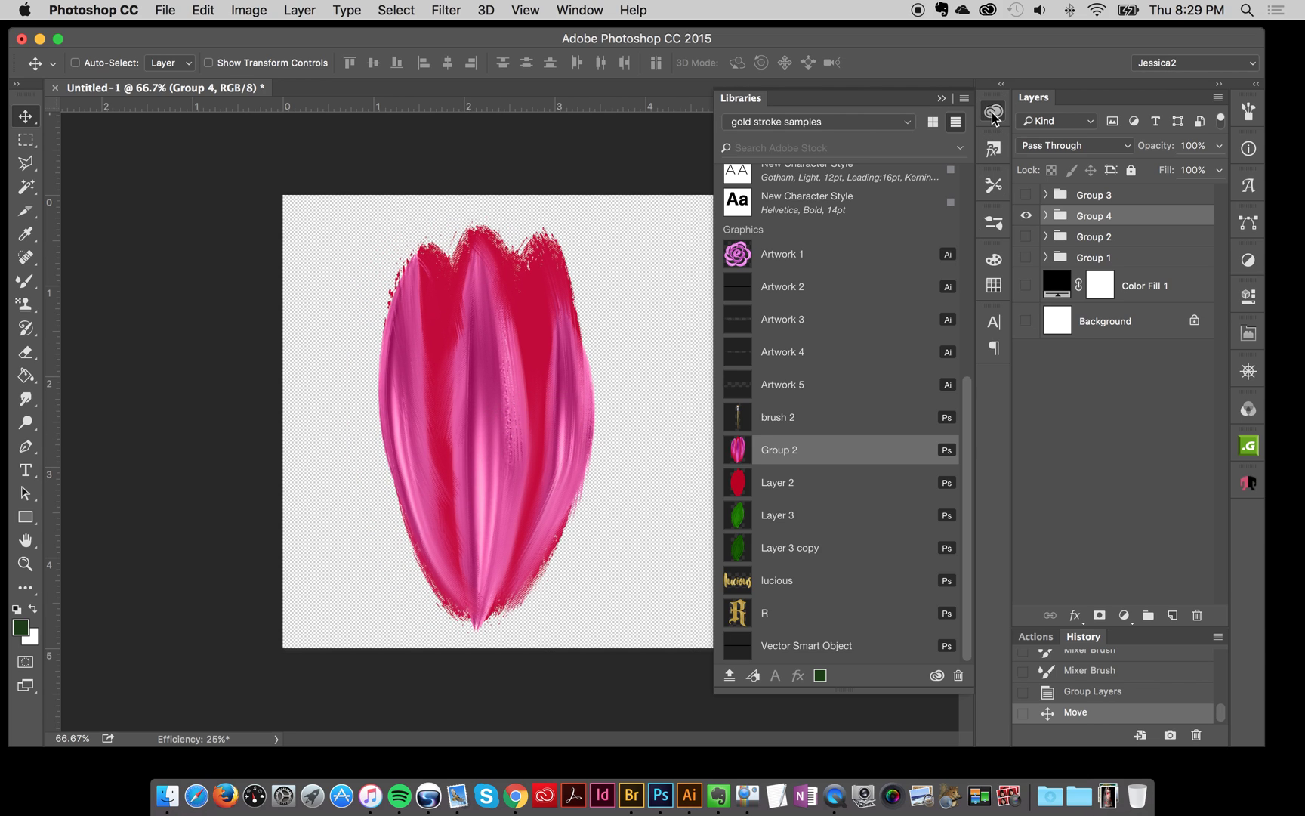
pyautogui.click(994, 114)
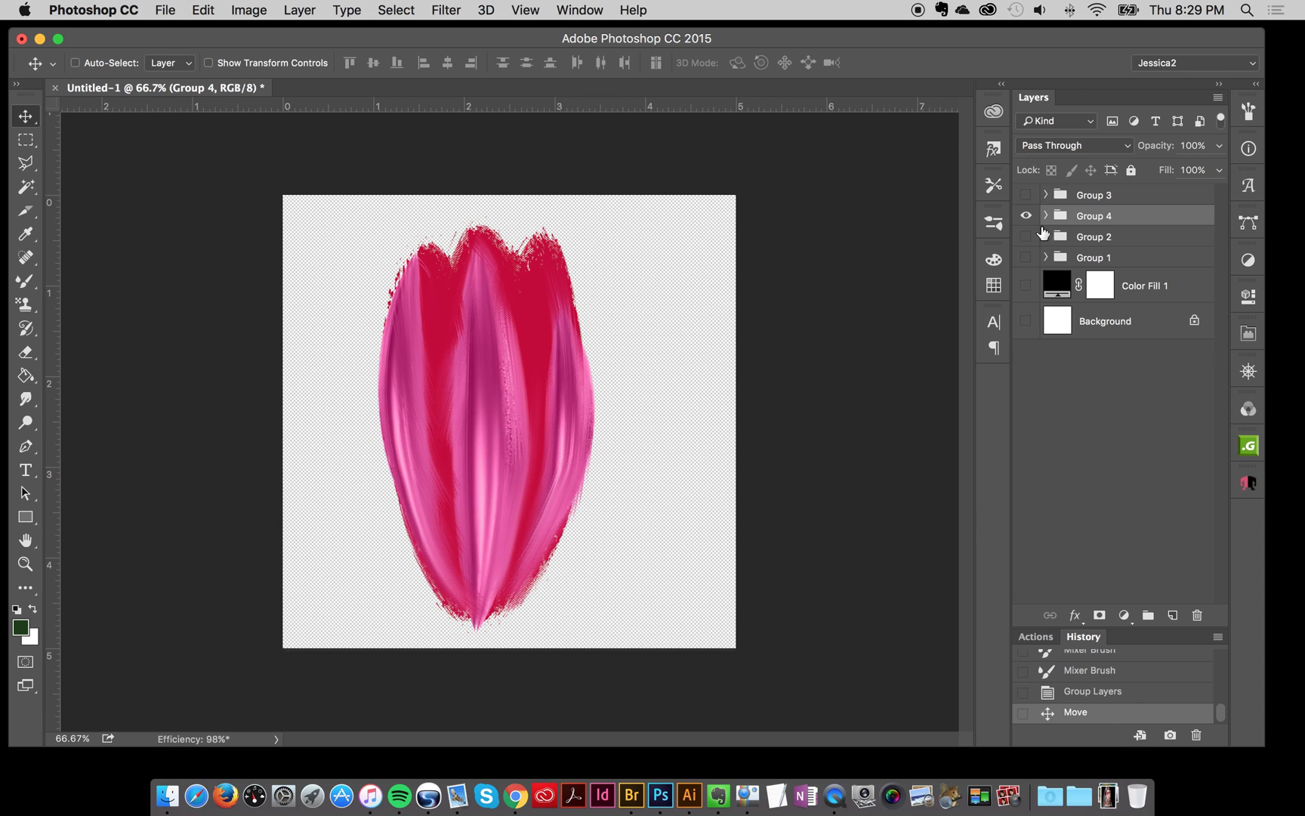
pyautogui.click(993, 113)
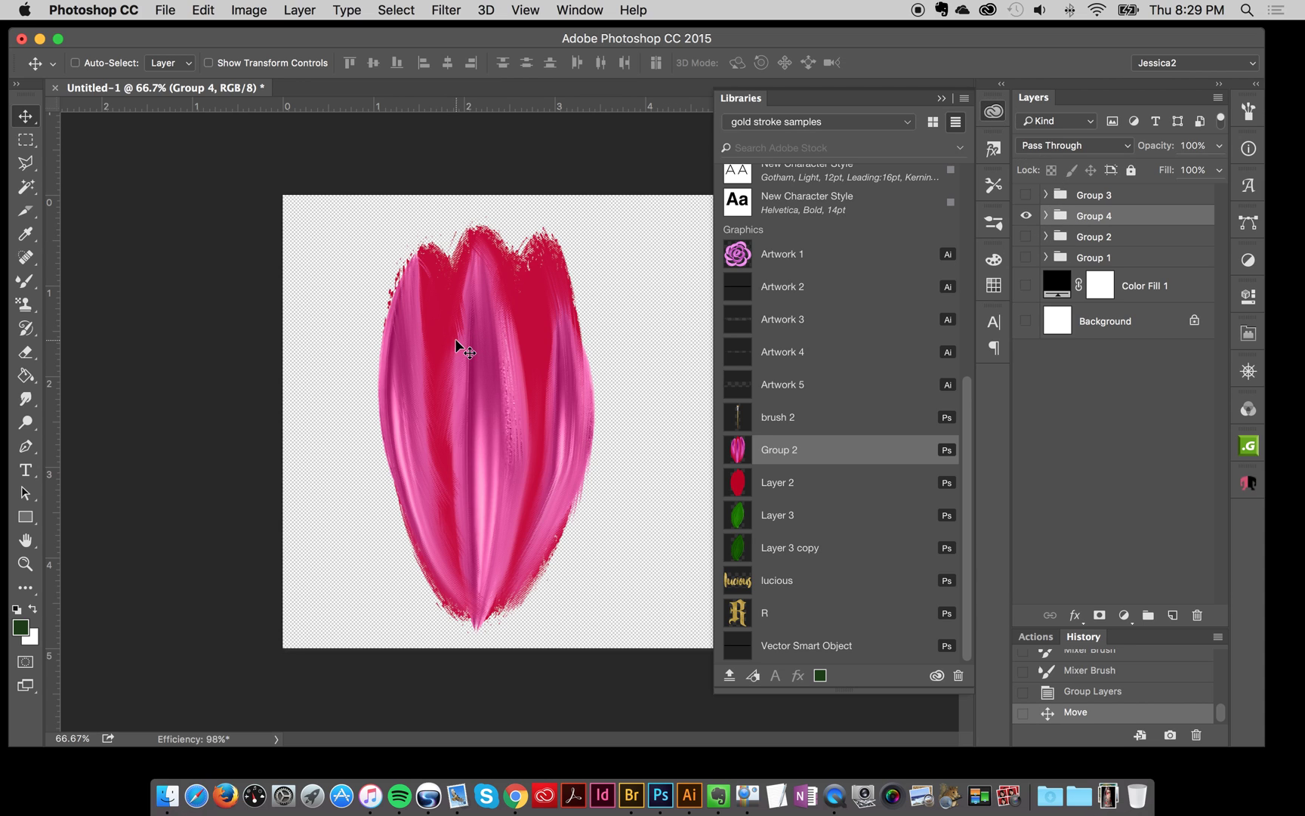
pyautogui.moveTo(455, 340); pyautogui.dragTo(830, 343)
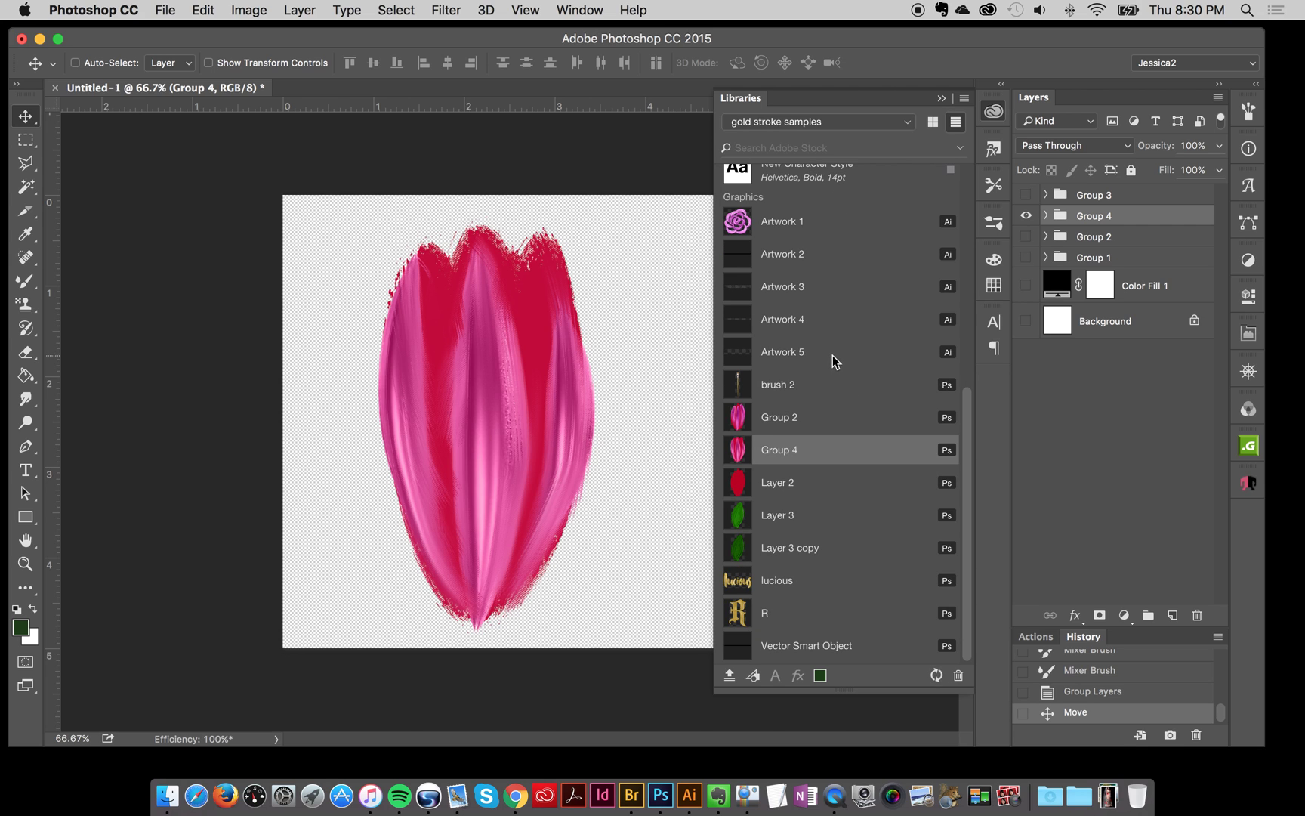
pyautogui.click(994, 114)
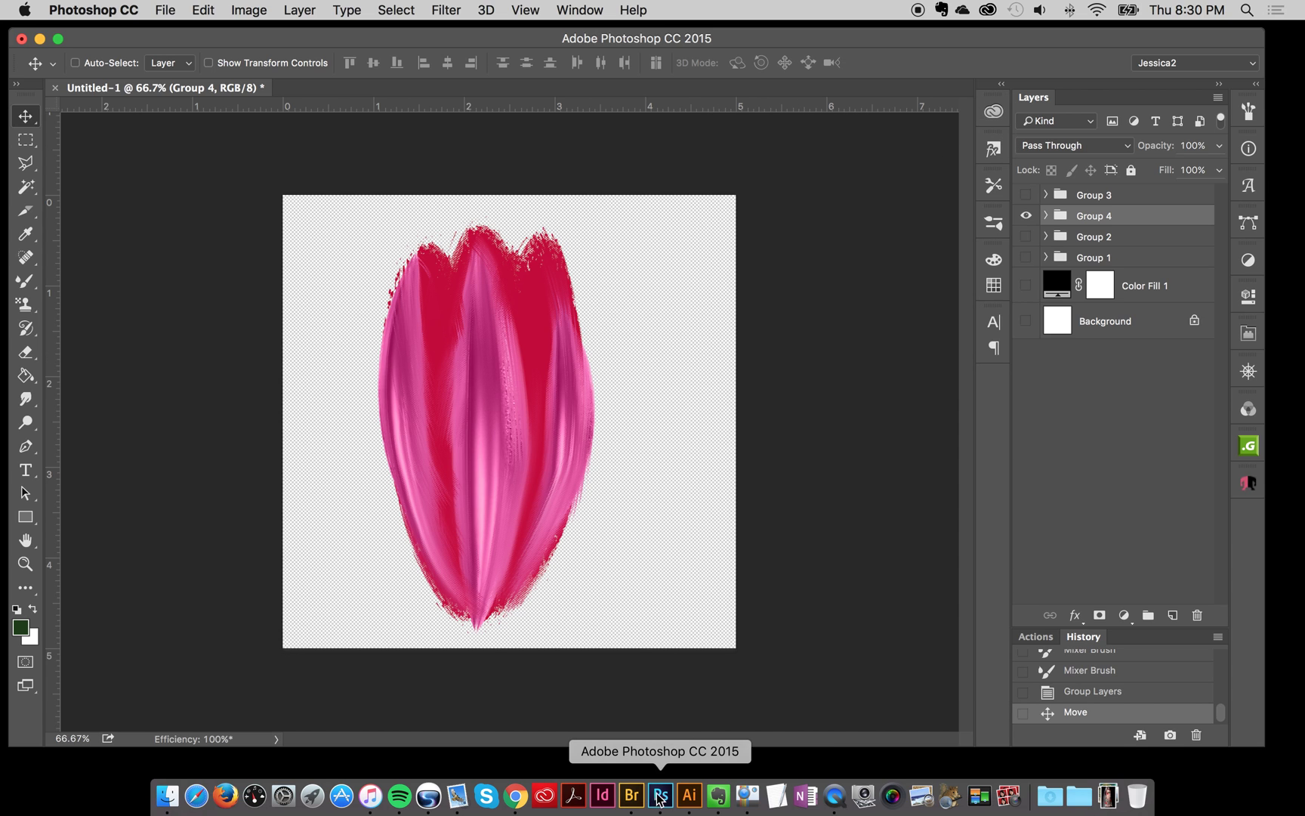
# Switch to Illustrator, move the gold and red petal strokes off the artboard to below it, and deselect them
pyautogui.click(689, 798)
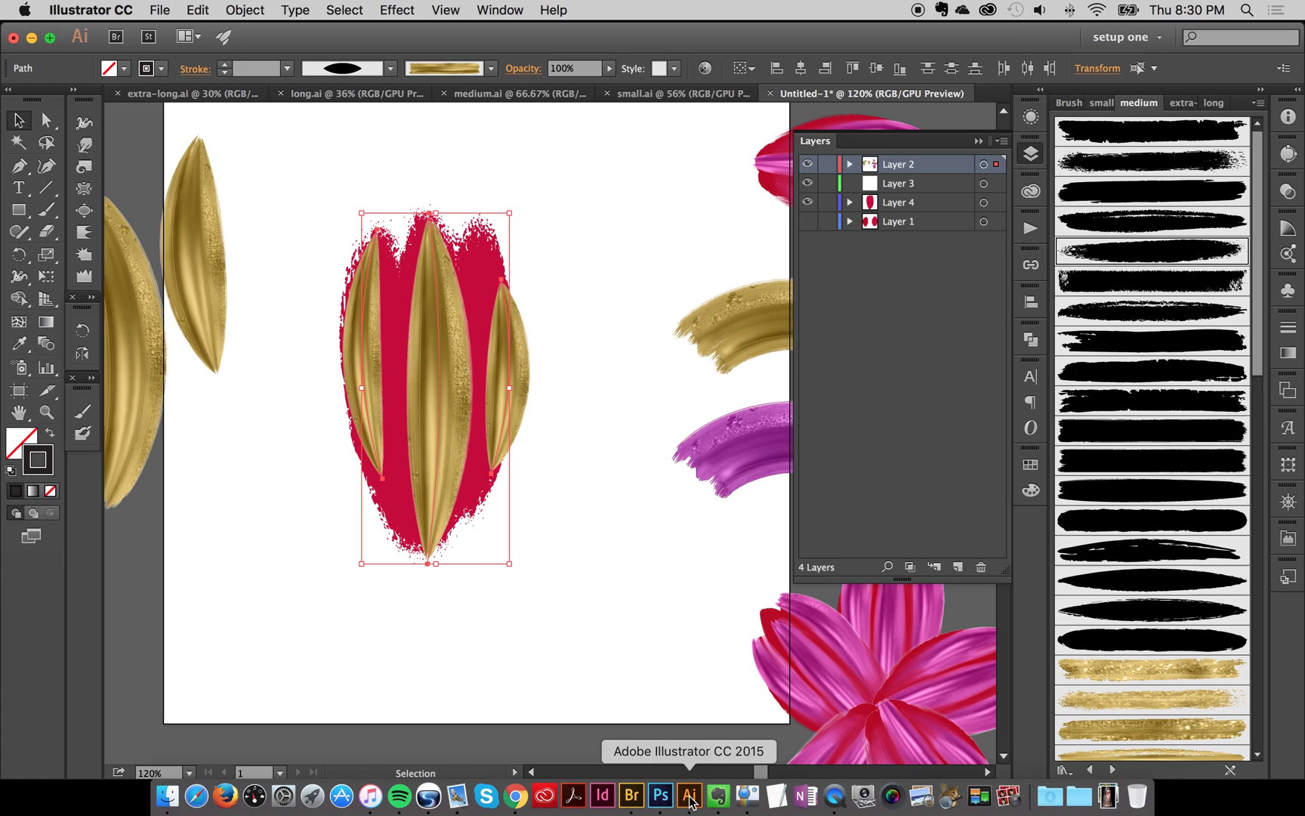
pyautogui.moveTo(557, 193); pyautogui.dragTo(386, 521)
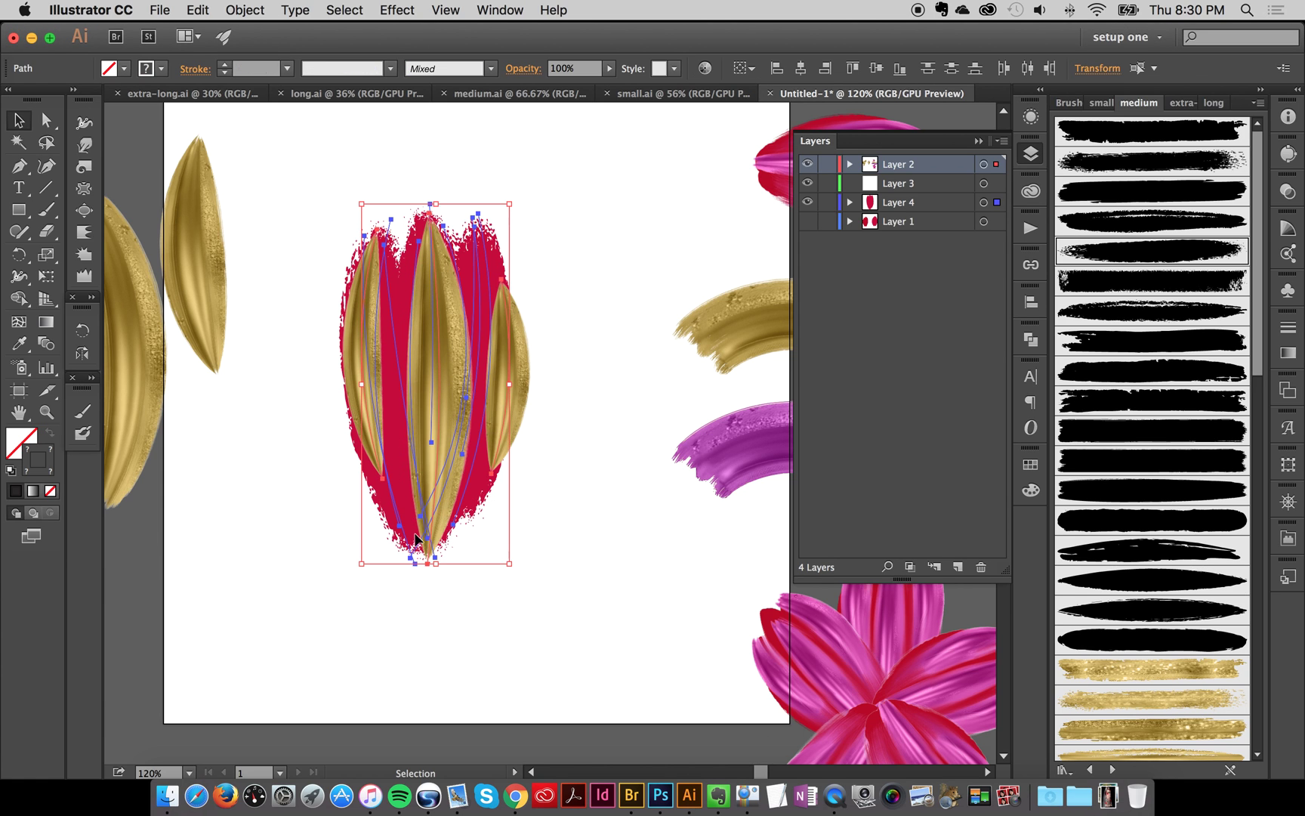
pyautogui.scroll(-5, 479, 485)
pyautogui.hscroll(-3, 480, 485)
pyautogui.moveTo(630, 163); pyautogui.dragTo(585, 645)
pyautogui.moveTo(582, 578); pyautogui.dragTo(572, 673)
pyautogui.scroll(10, 676, 490)
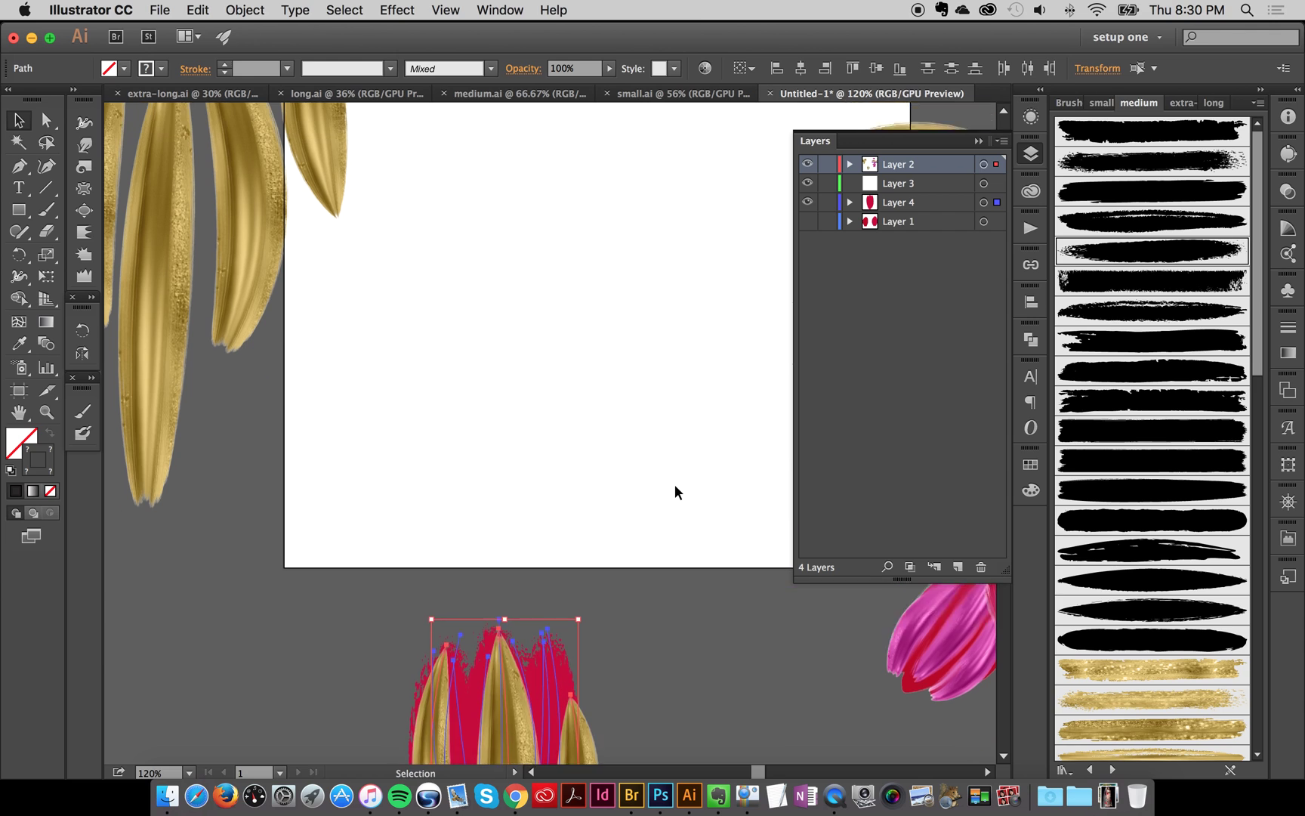
pyautogui.hscroll(4, 676, 490)
pyautogui.click(516, 452)
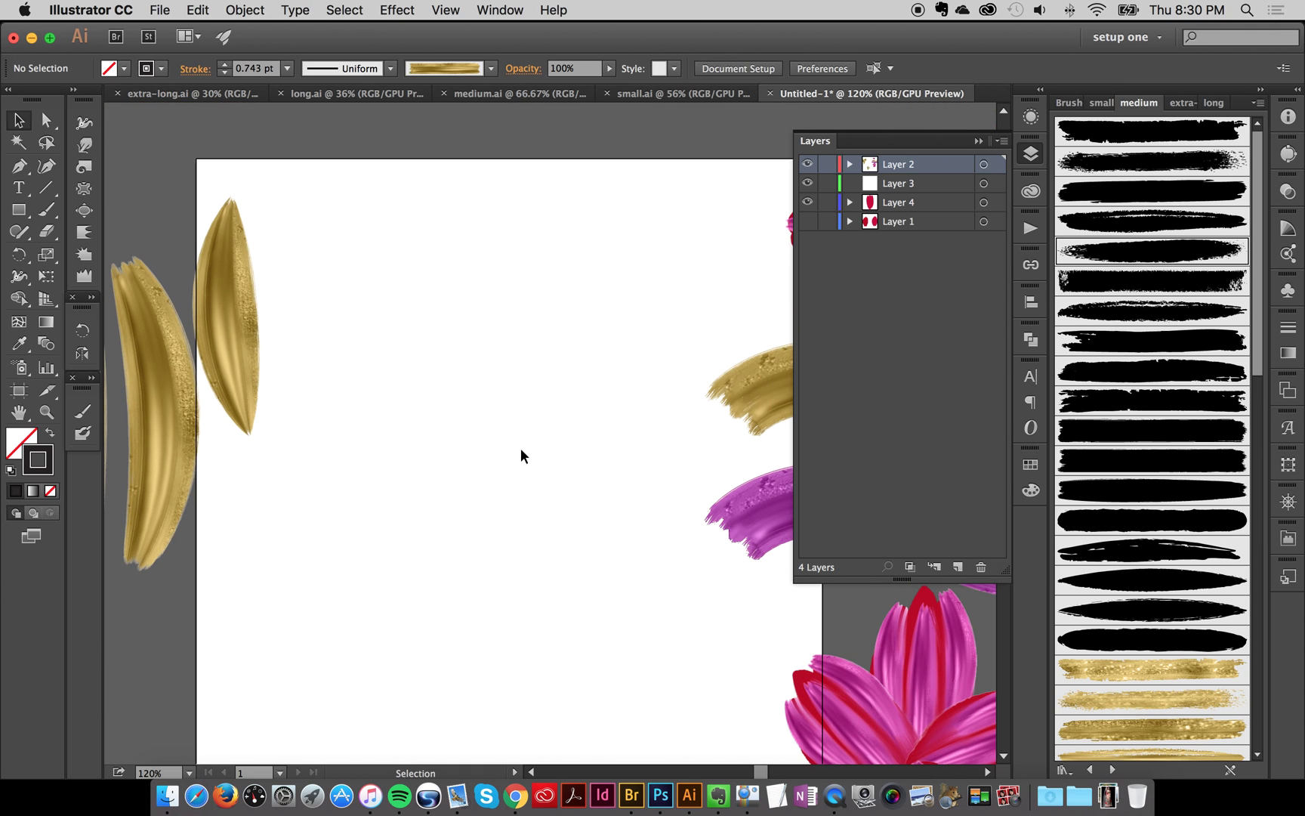
# Place the Group 4 graphic from the gold stroke samples library on the artboard's upper middle, about 1.6 by 3.07 in
pyautogui.click(1031, 153)
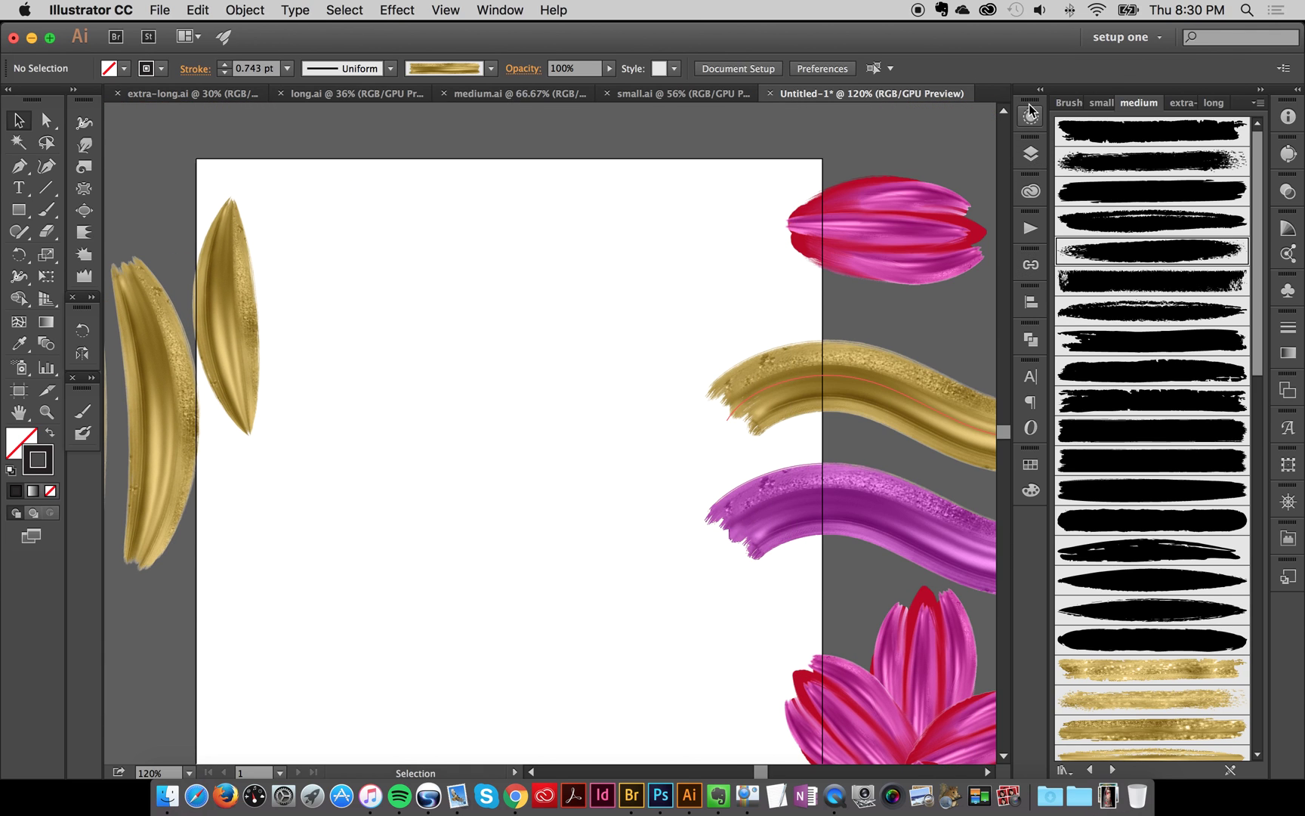
pyautogui.click(1031, 191)
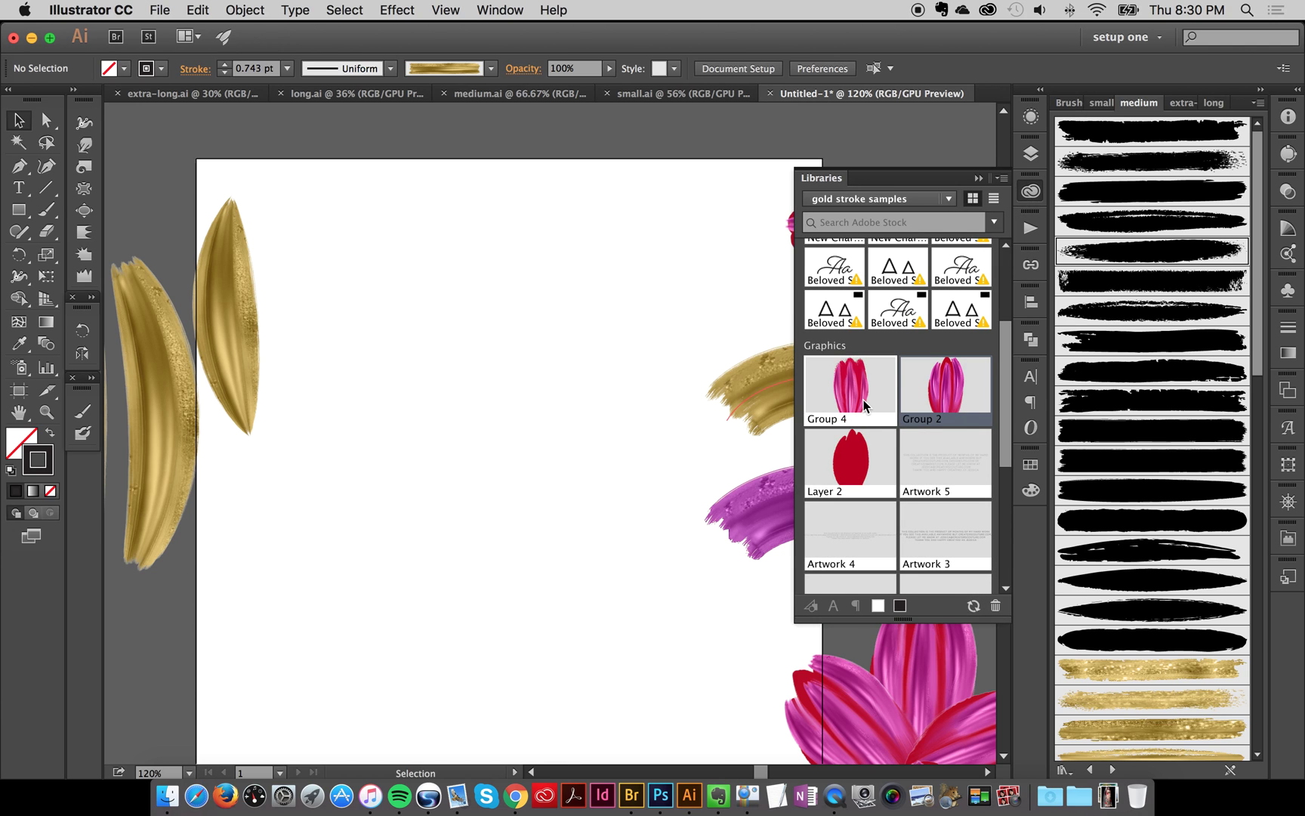
pyautogui.moveTo(854, 400); pyautogui.dragTo(495, 336)
pyautogui.moveTo(549, 271); pyautogui.dragTo(554, 305)
pyautogui.moveTo(580, 151); pyautogui.dragTo(548, 206)
pyautogui.click(539, 412)
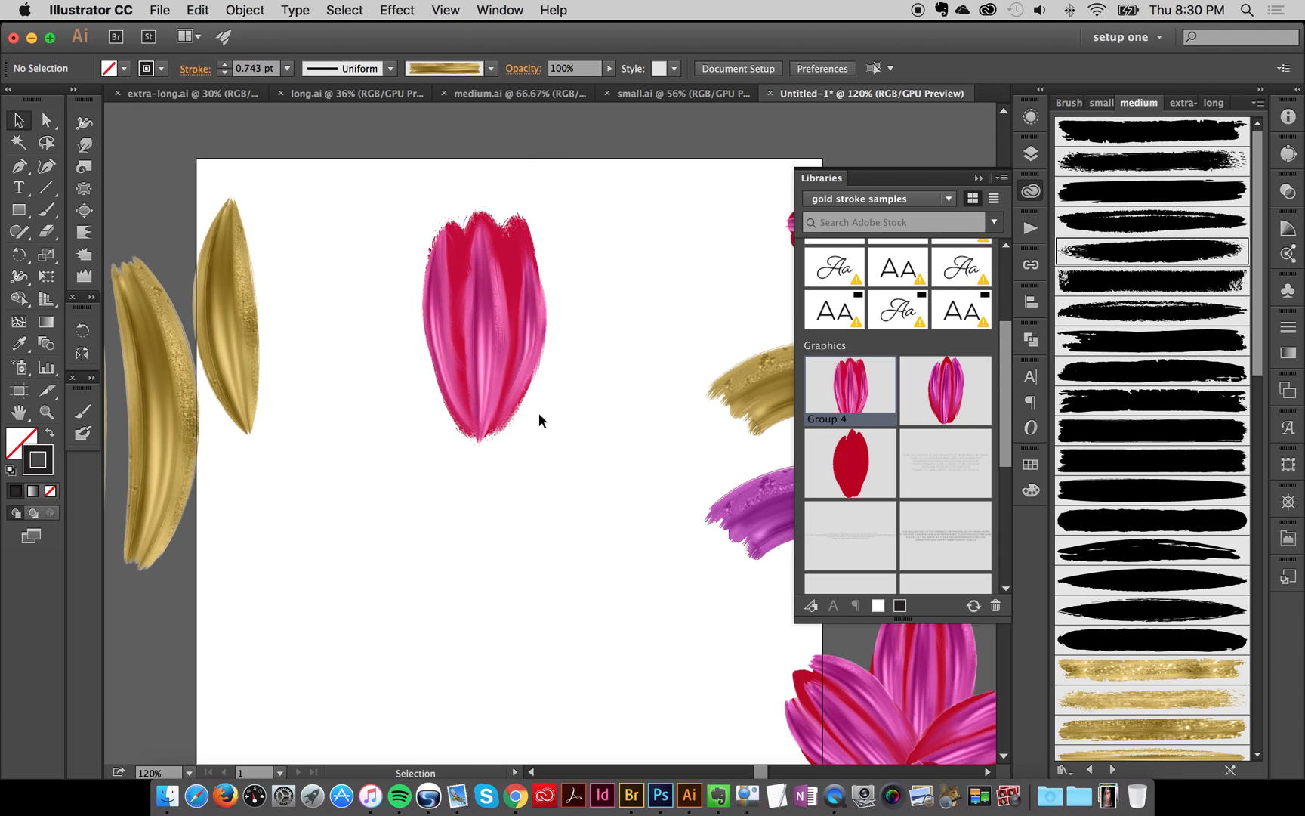
# Embed the placed petal graphic with its layers flattened to a single image
pyautogui.click(458, 368)
pyautogui.click(612, 305)
pyautogui.moveTo(385, 165); pyautogui.dragTo(575, 442)
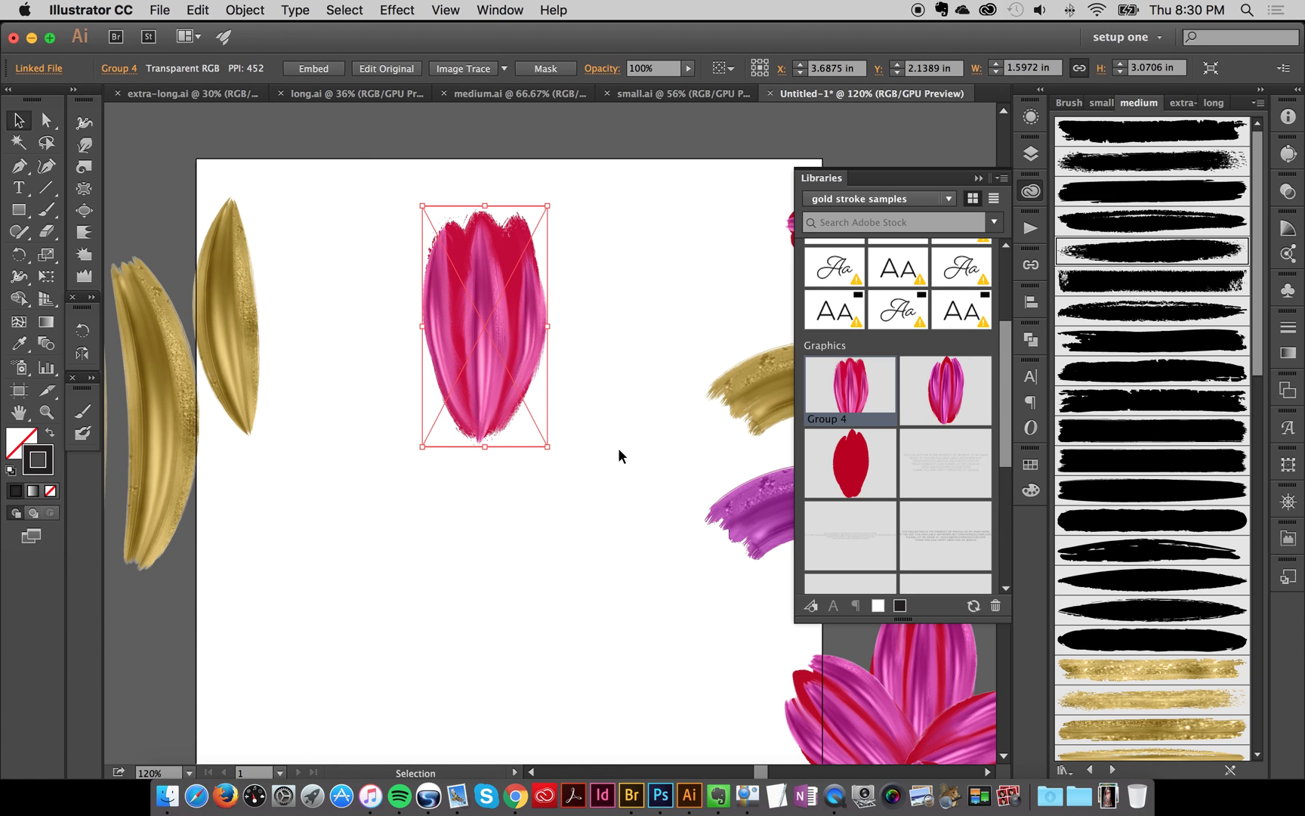
pyautogui.click(618, 448)
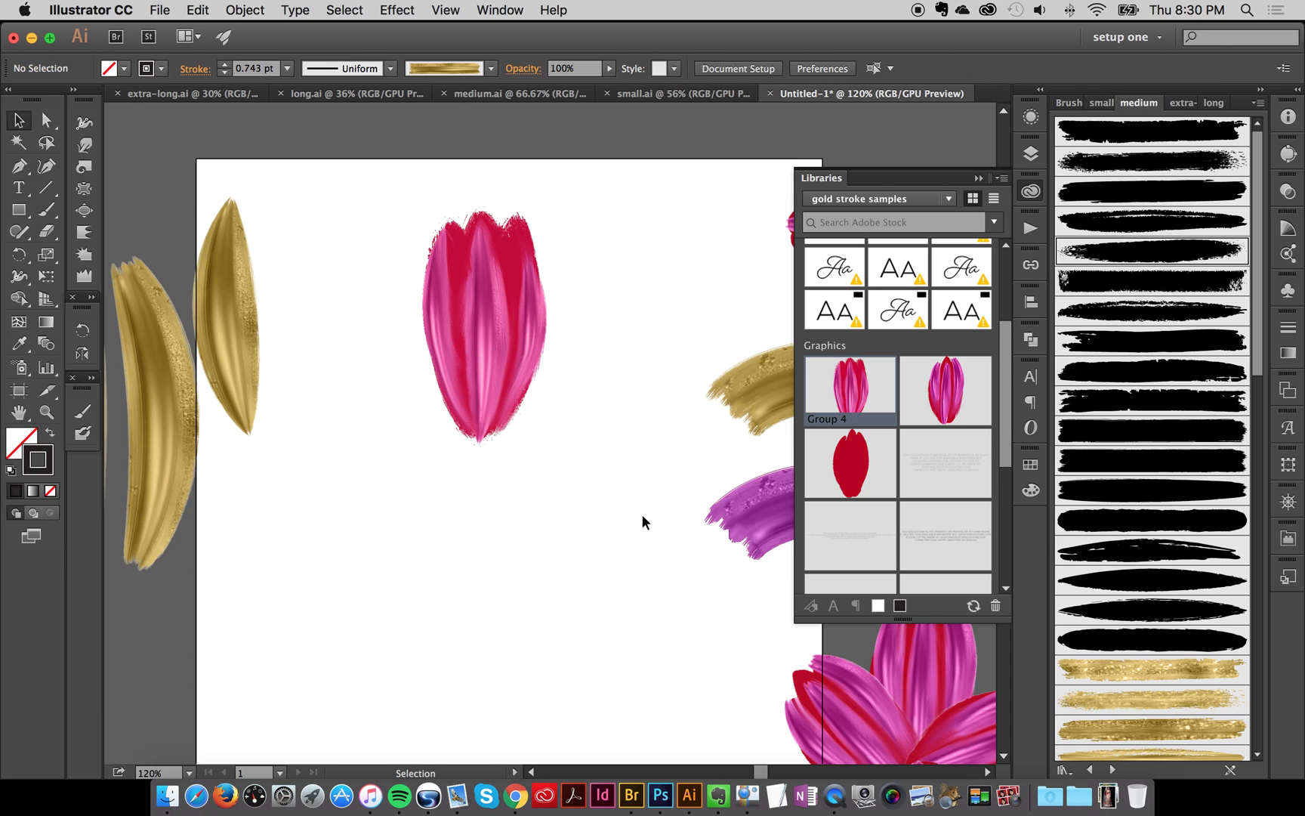
pyautogui.moveTo(378, 160); pyautogui.dragTo(596, 493)
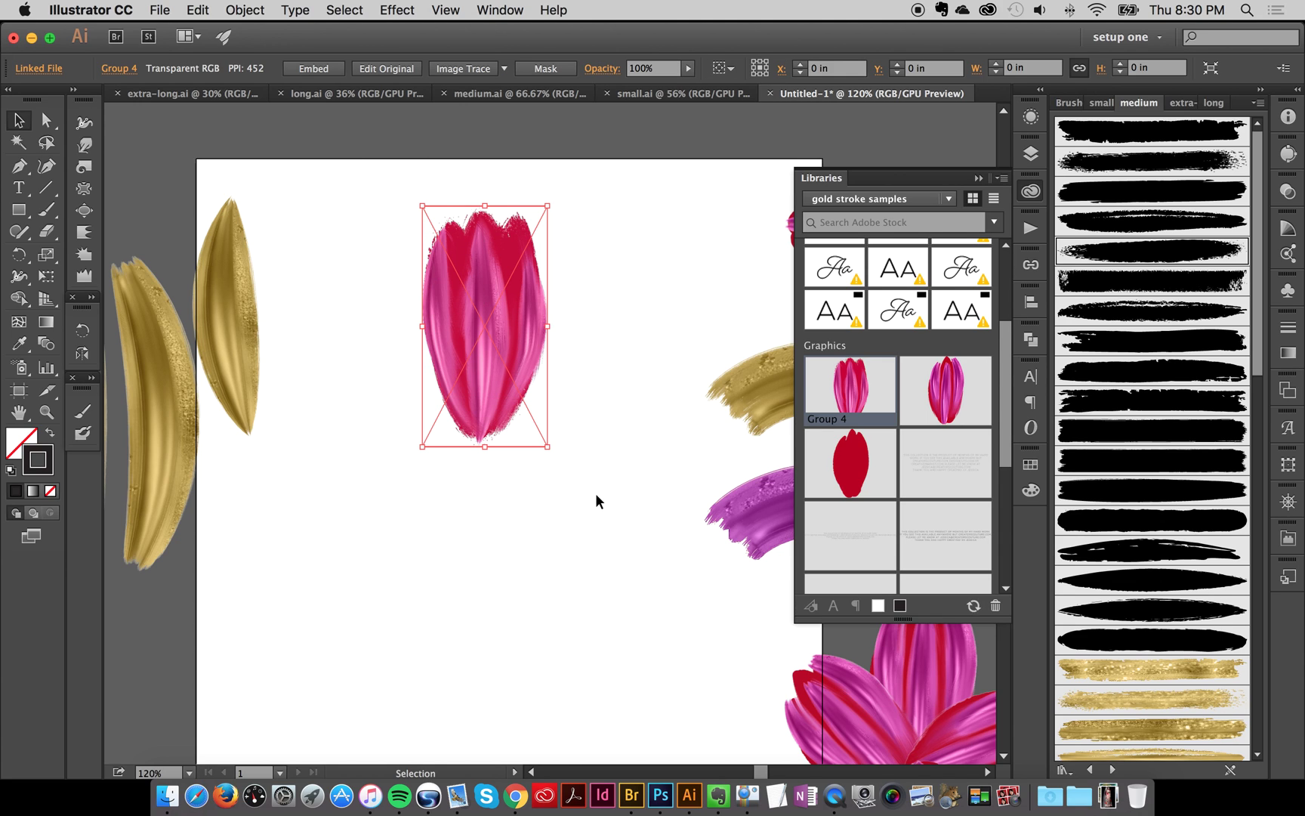
pyautogui.click(314, 70)
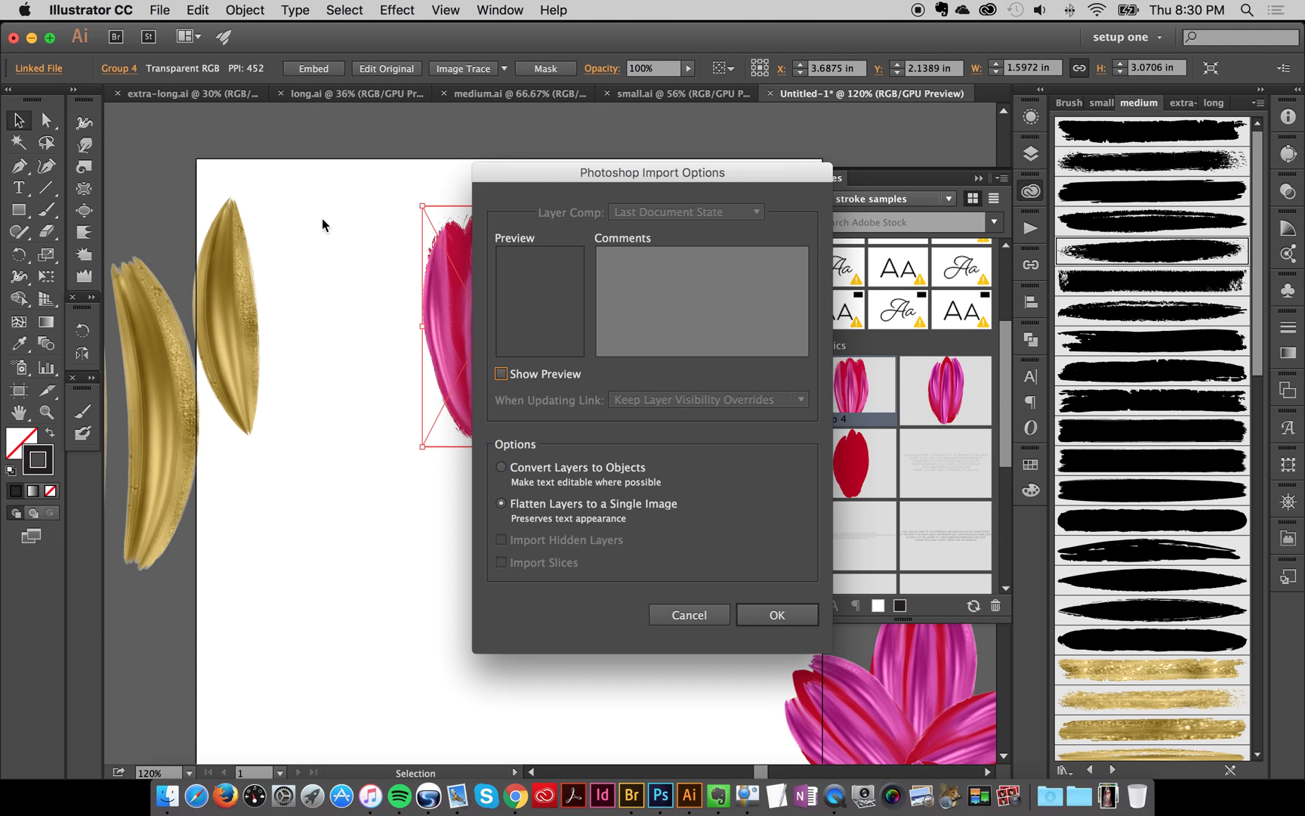
pyautogui.click(688, 614)
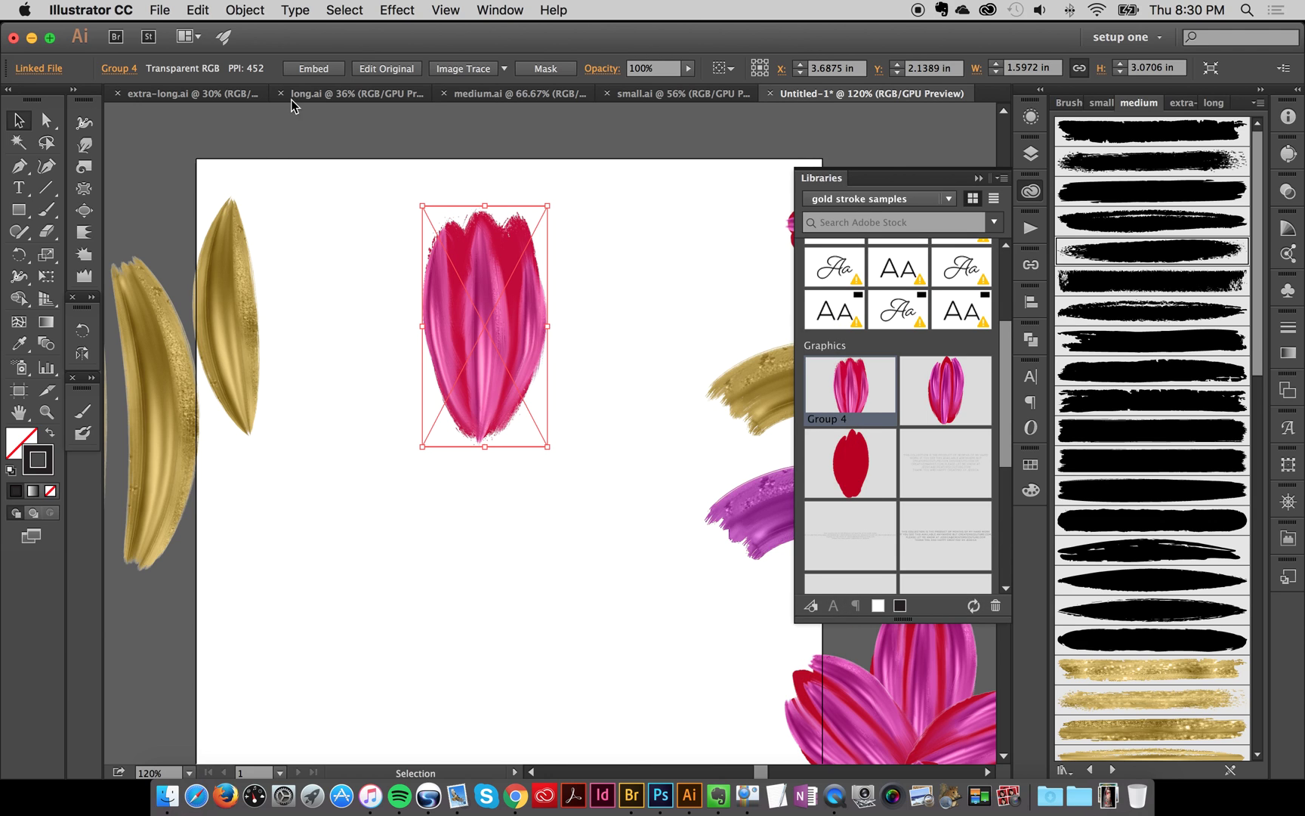
pyautogui.click(314, 68)
pyautogui.click(773, 614)
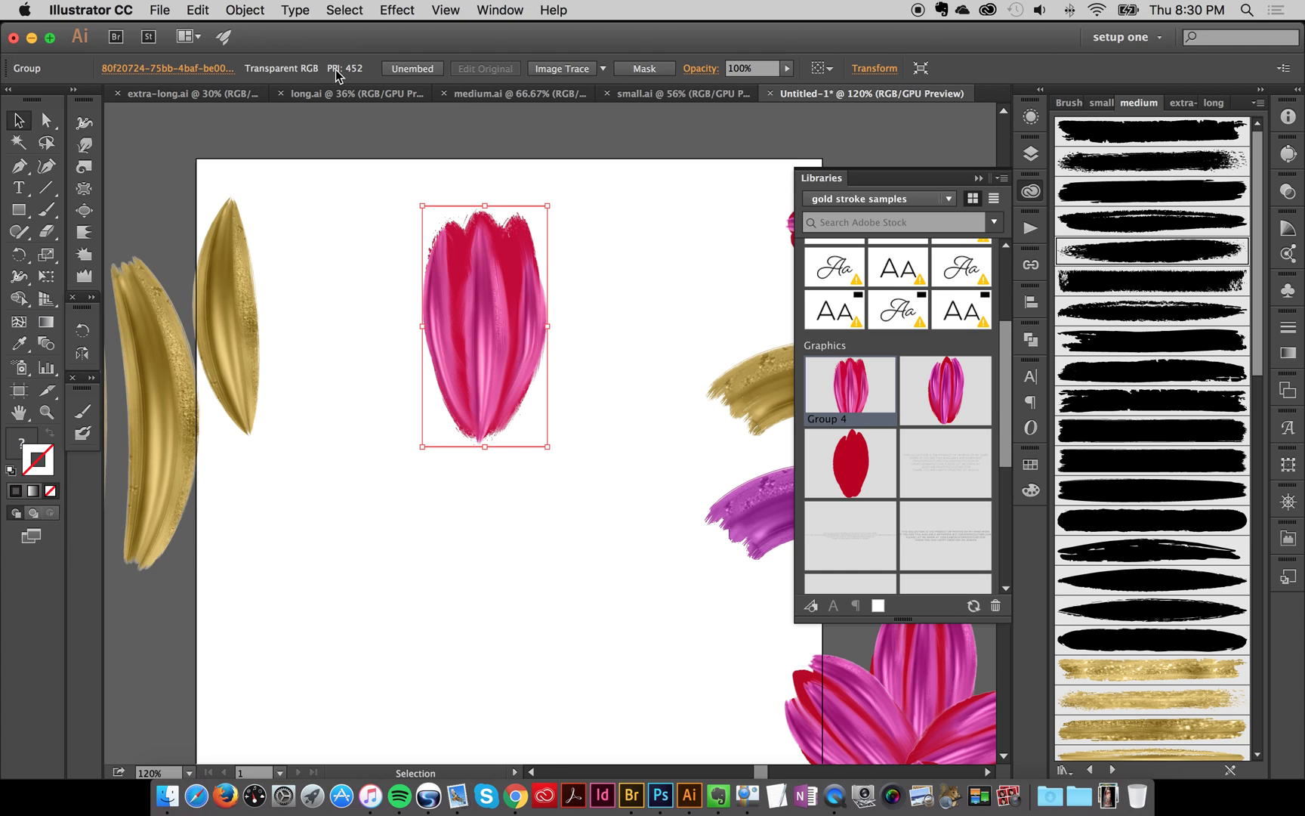
# Rasterize the embedded petal in RGB at High (300 ppi) with a transparent background, and deselect it
pyautogui.click(244, 11)
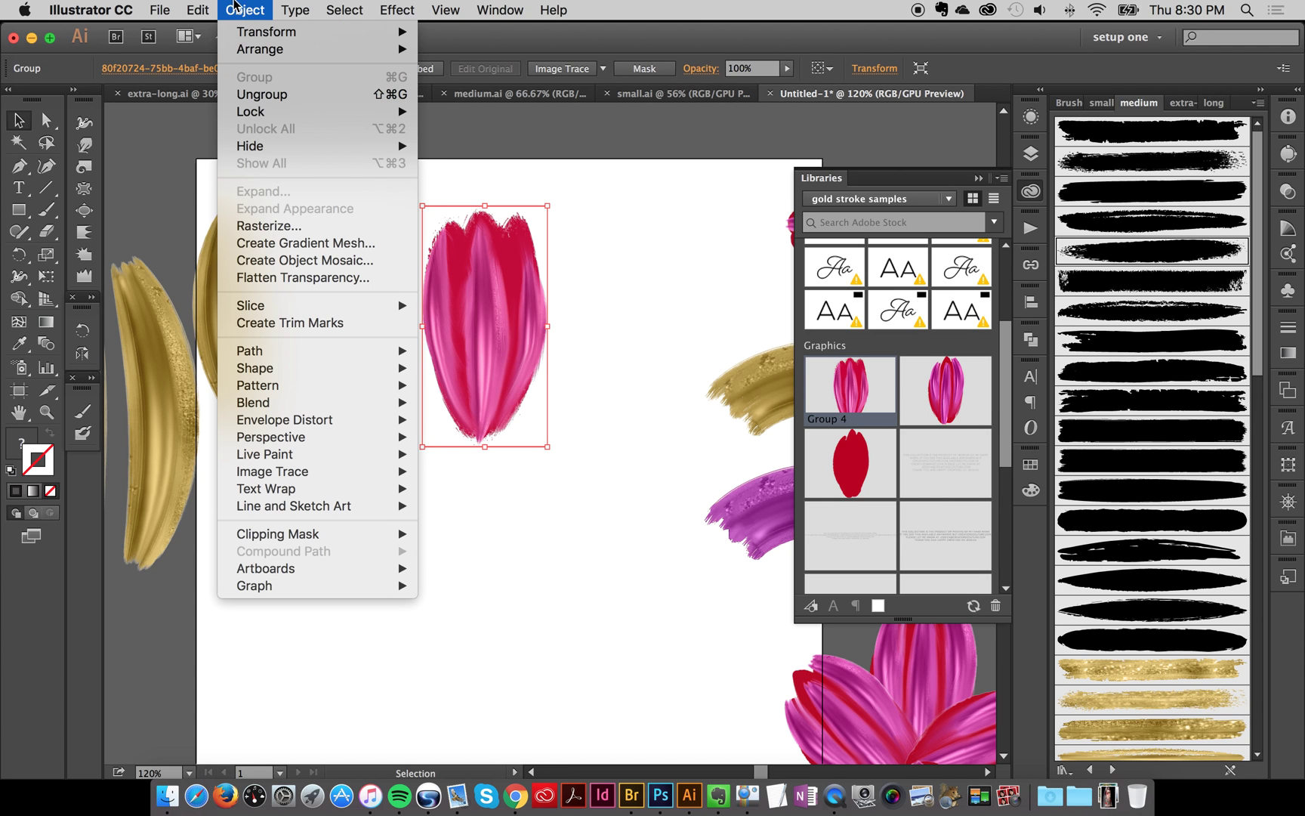
pyautogui.click(266, 226)
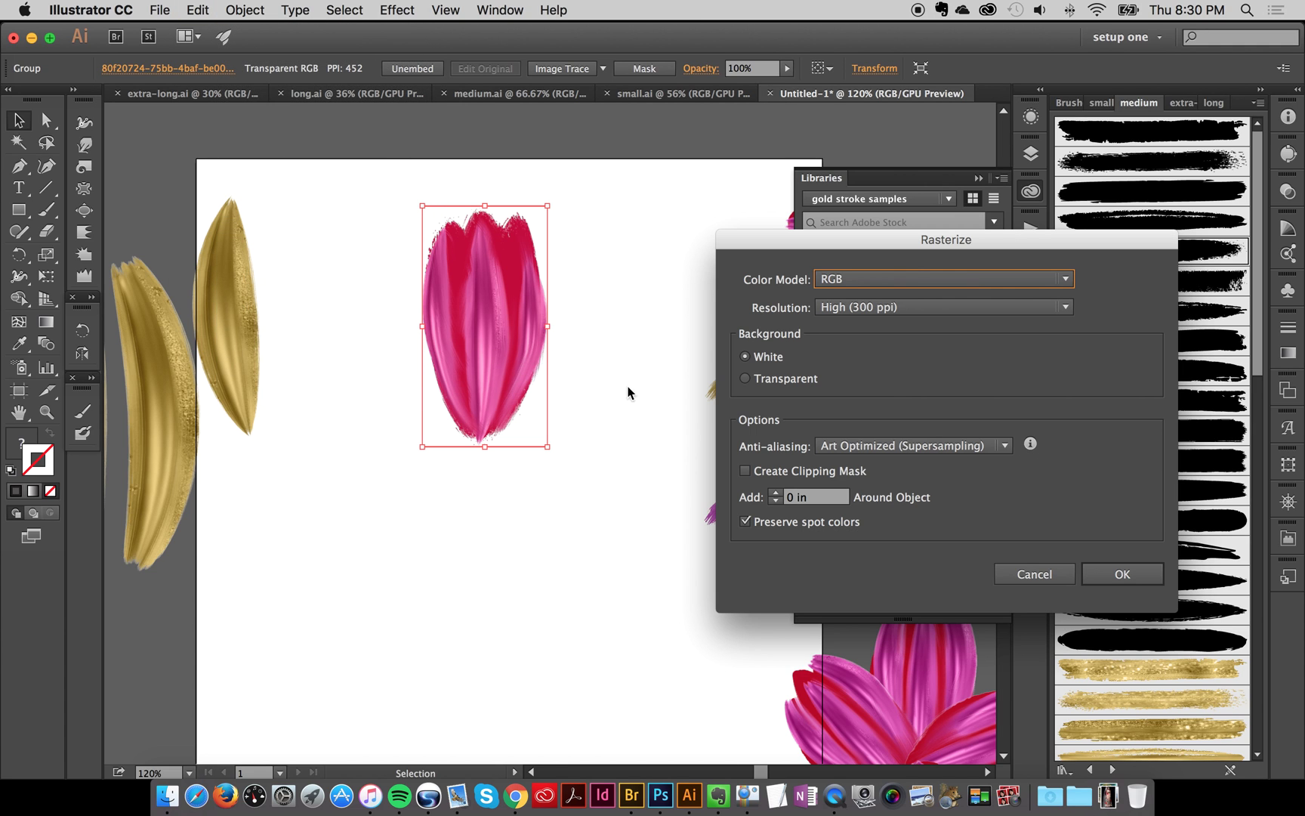
pyautogui.click(778, 378)
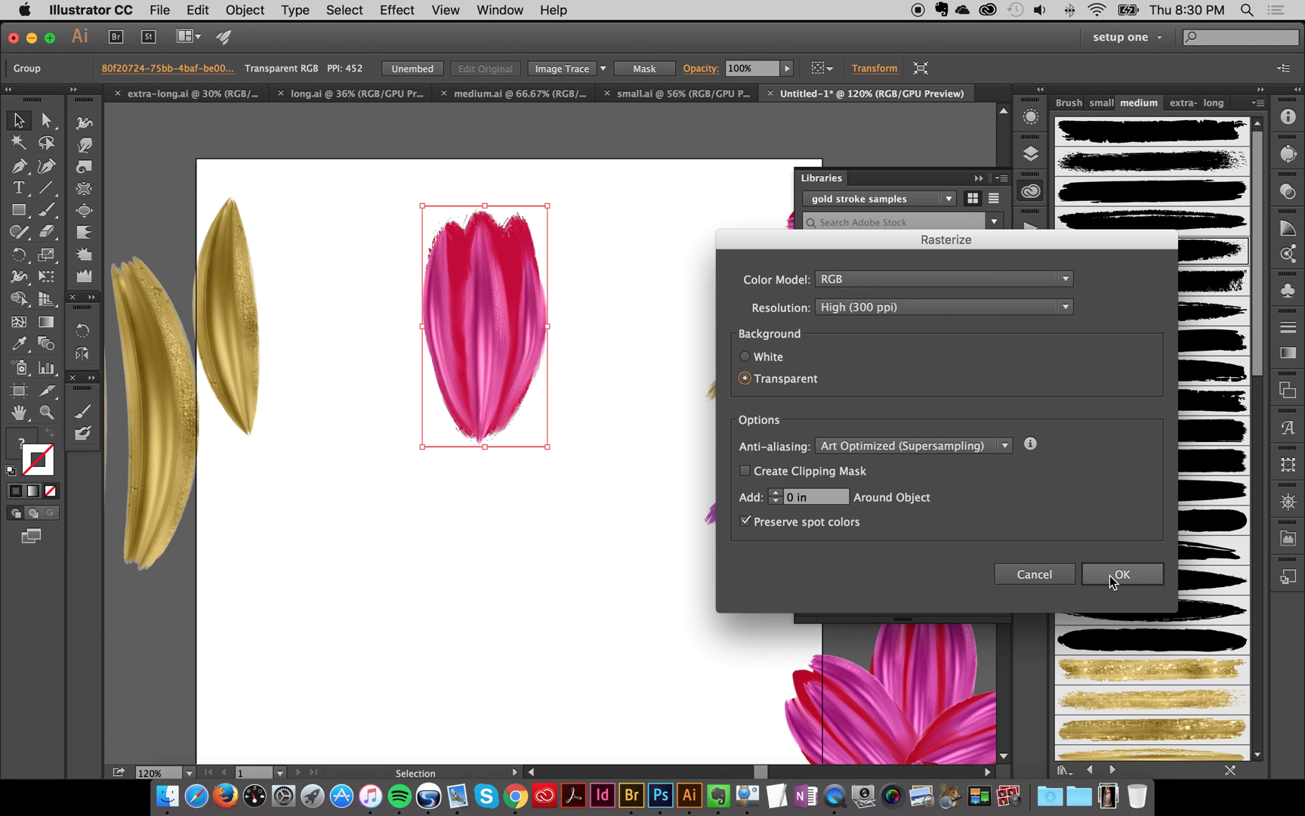
pyautogui.click(1112, 575)
pyautogui.click(594, 278)
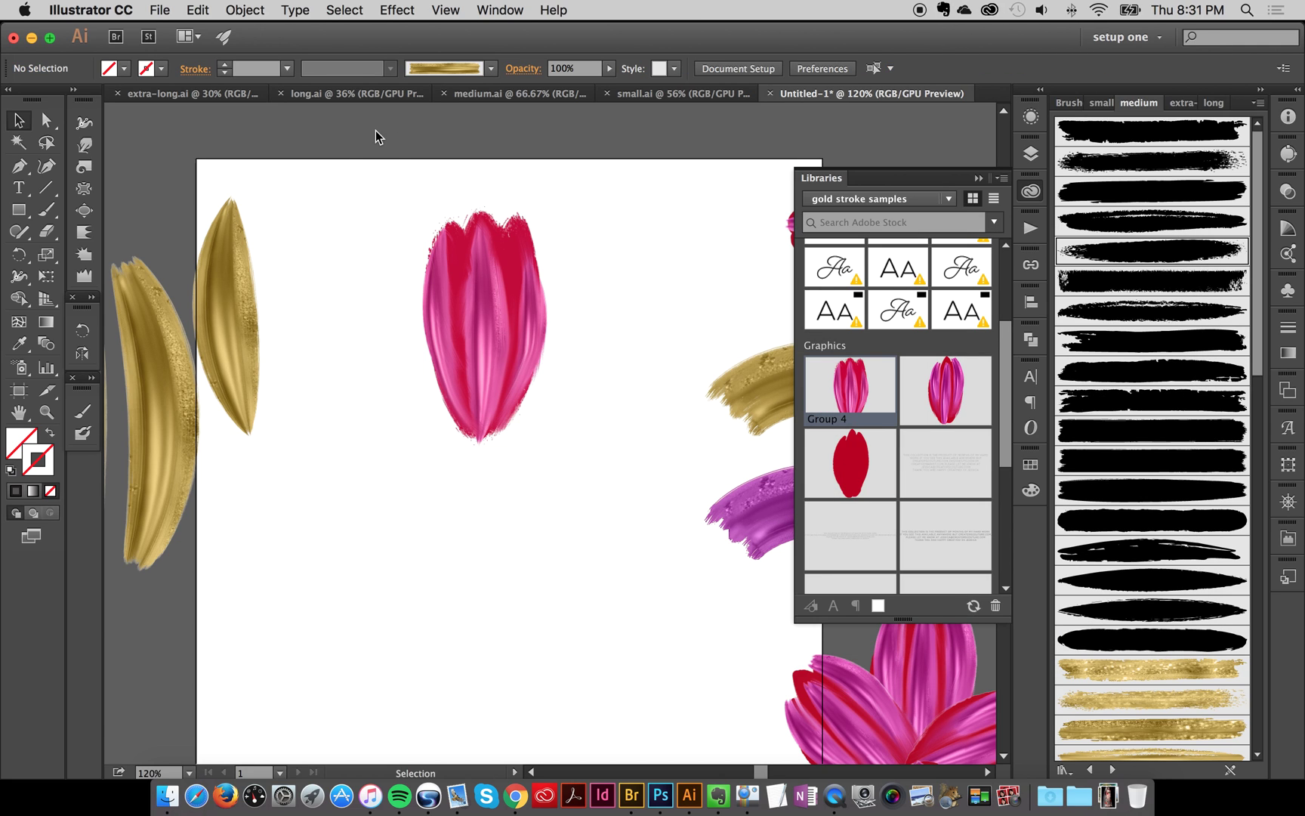
# Rotate a copy of the petal image by 60° about the petal's bottom point
pyautogui.moveTo(374, 158); pyautogui.dragTo(568, 387)
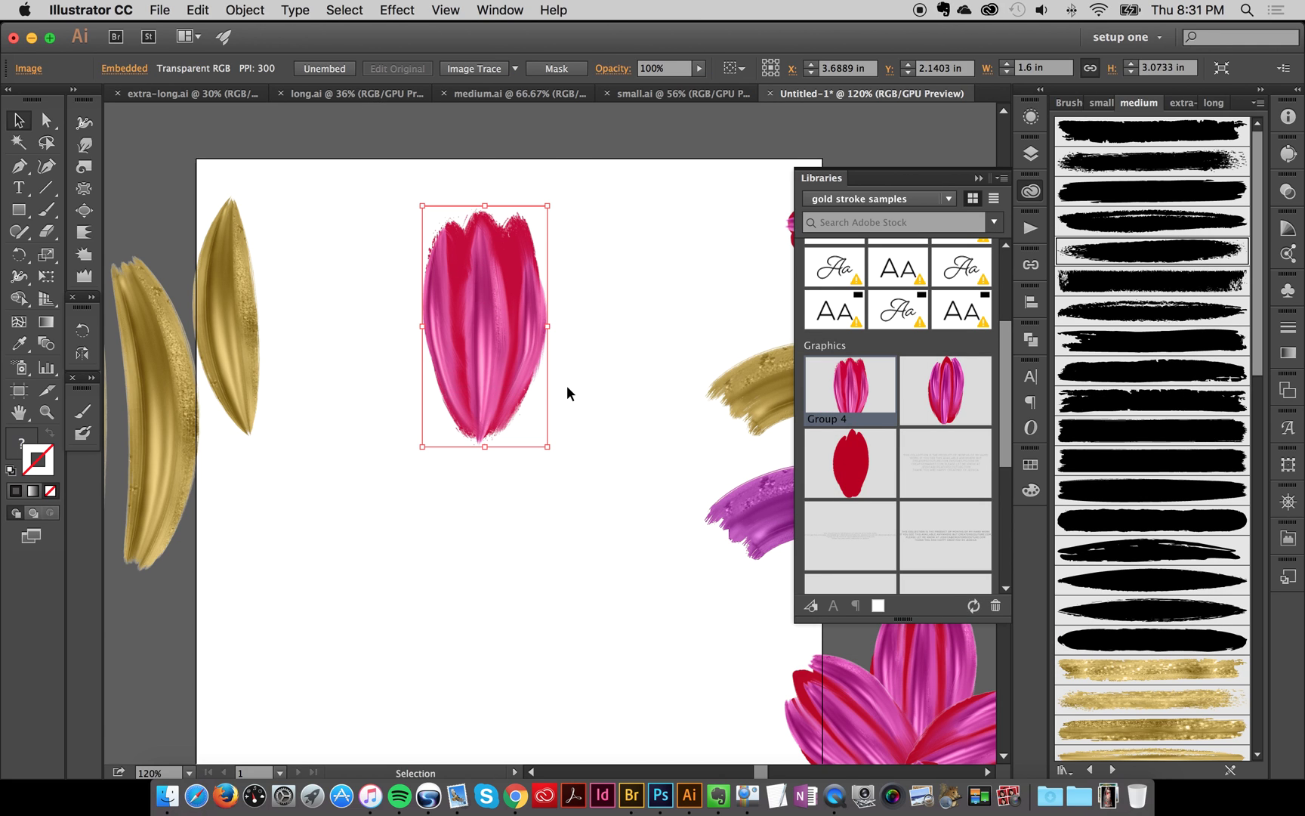
pyautogui.click(19, 257)
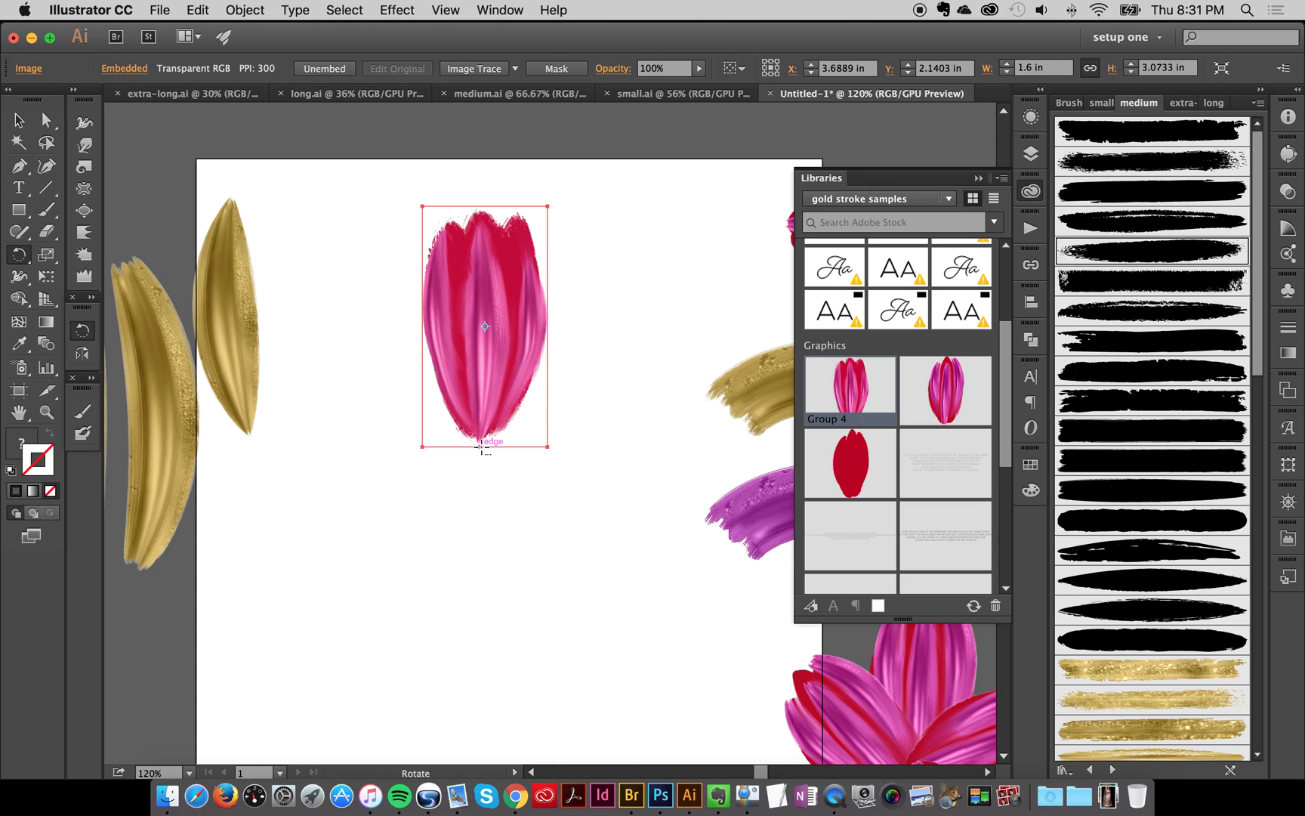
pyautogui.keyDown('alt'); pyautogui.click(481, 446); pyautogui.keyUp('alt')
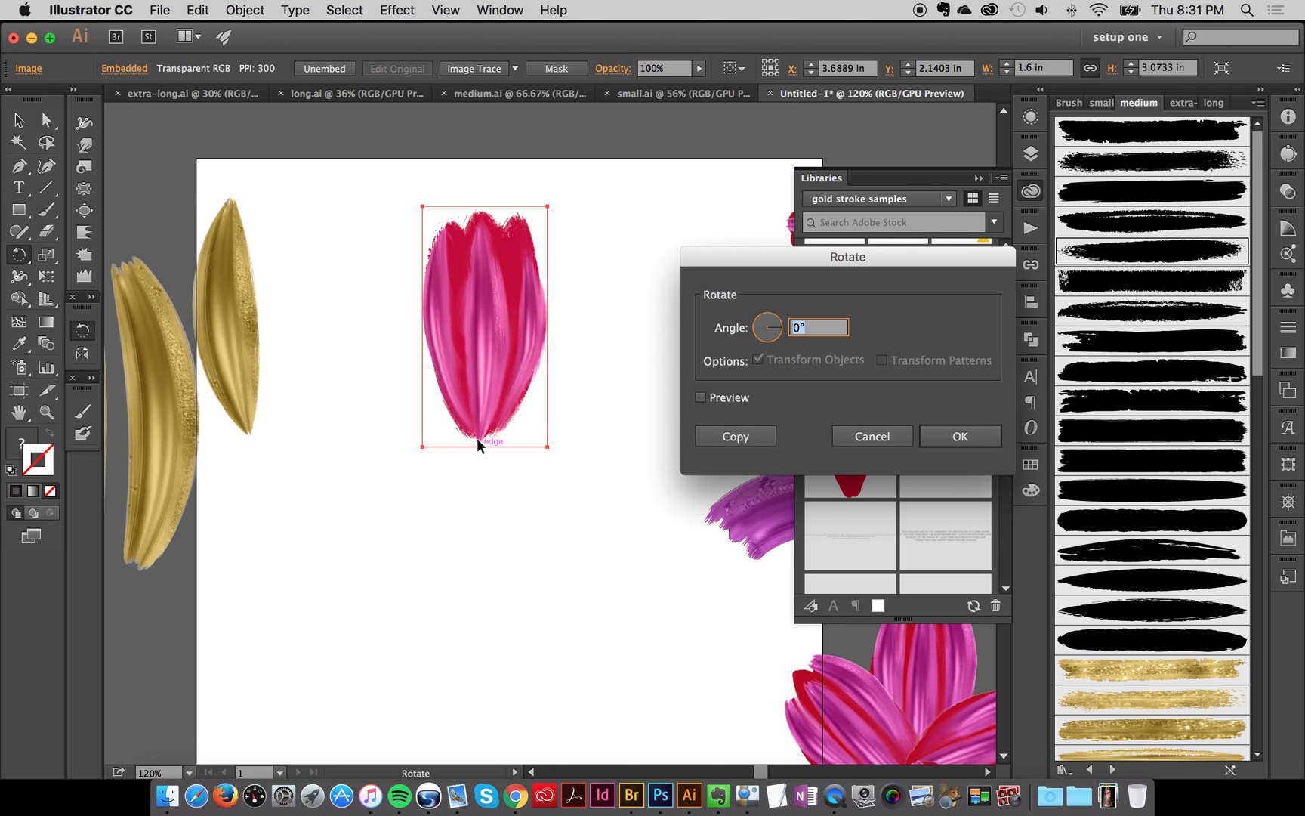
pyautogui.click(701, 397)
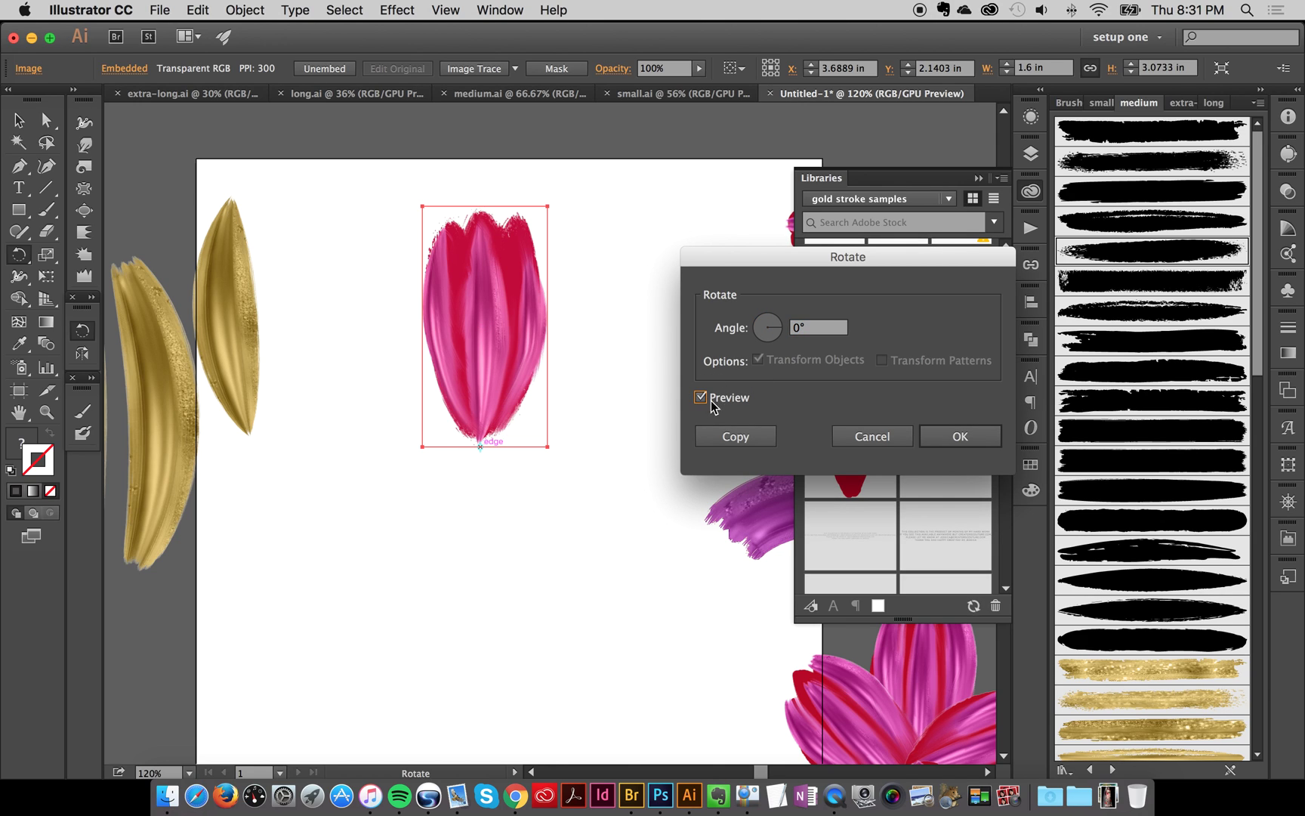
pyautogui.click(834, 329)
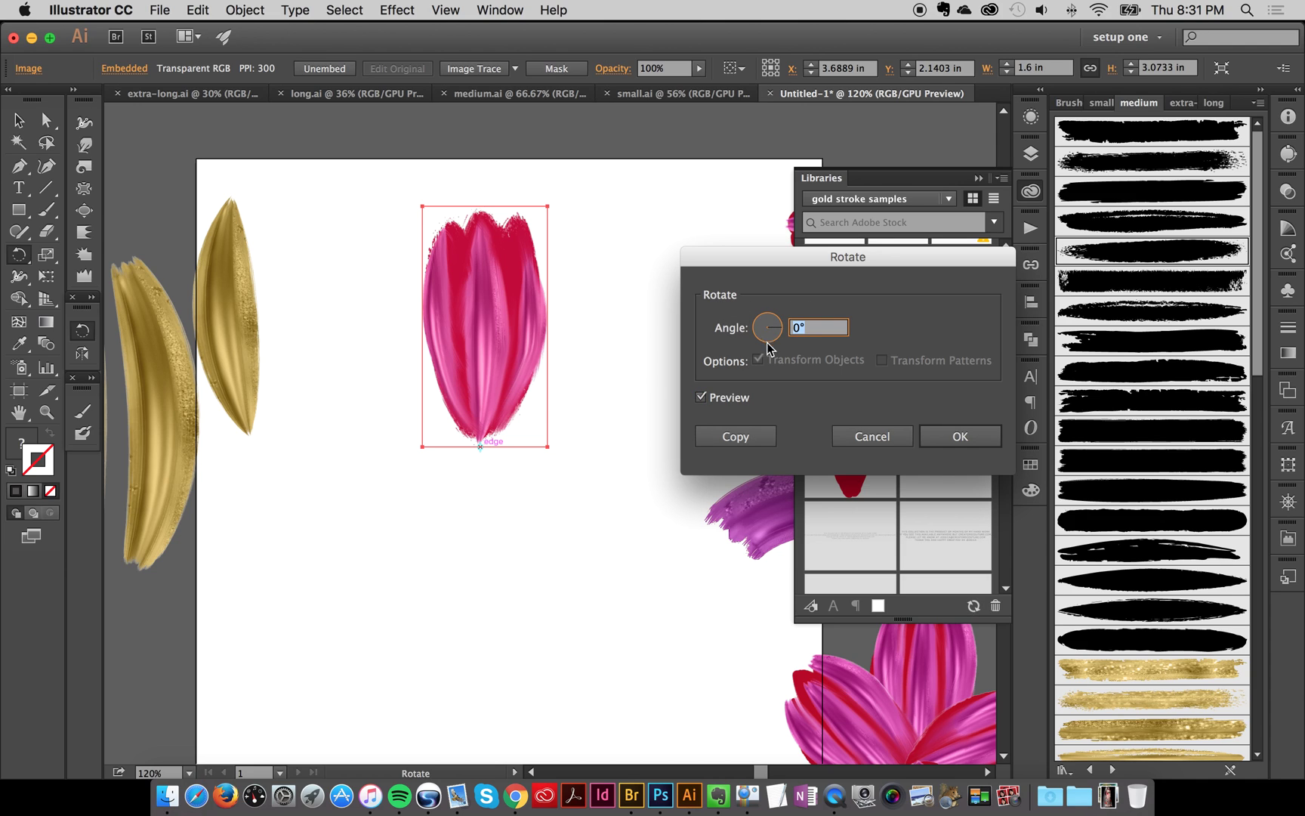
pyautogui.write('60')
pyautogui.click(702, 398)
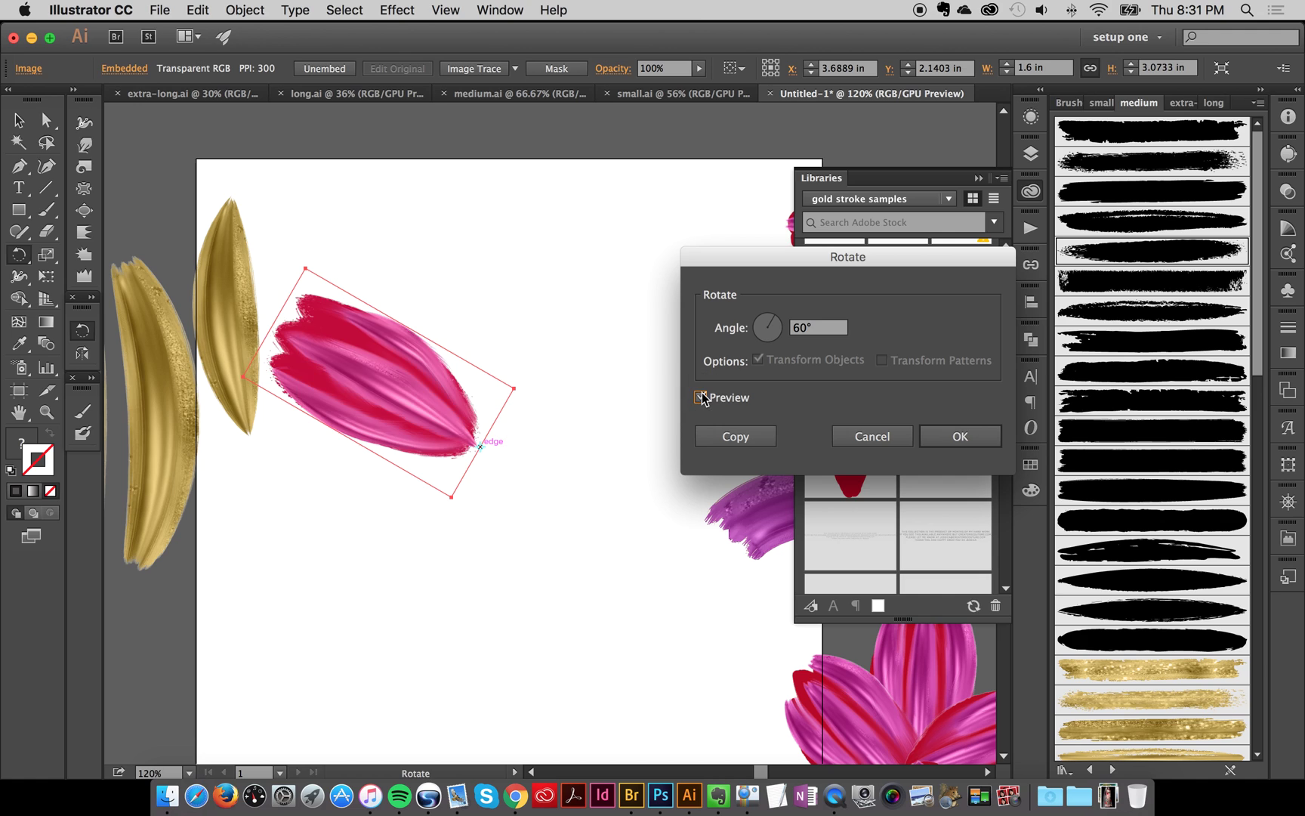
pyautogui.click(701, 397)
pyautogui.click(747, 436)
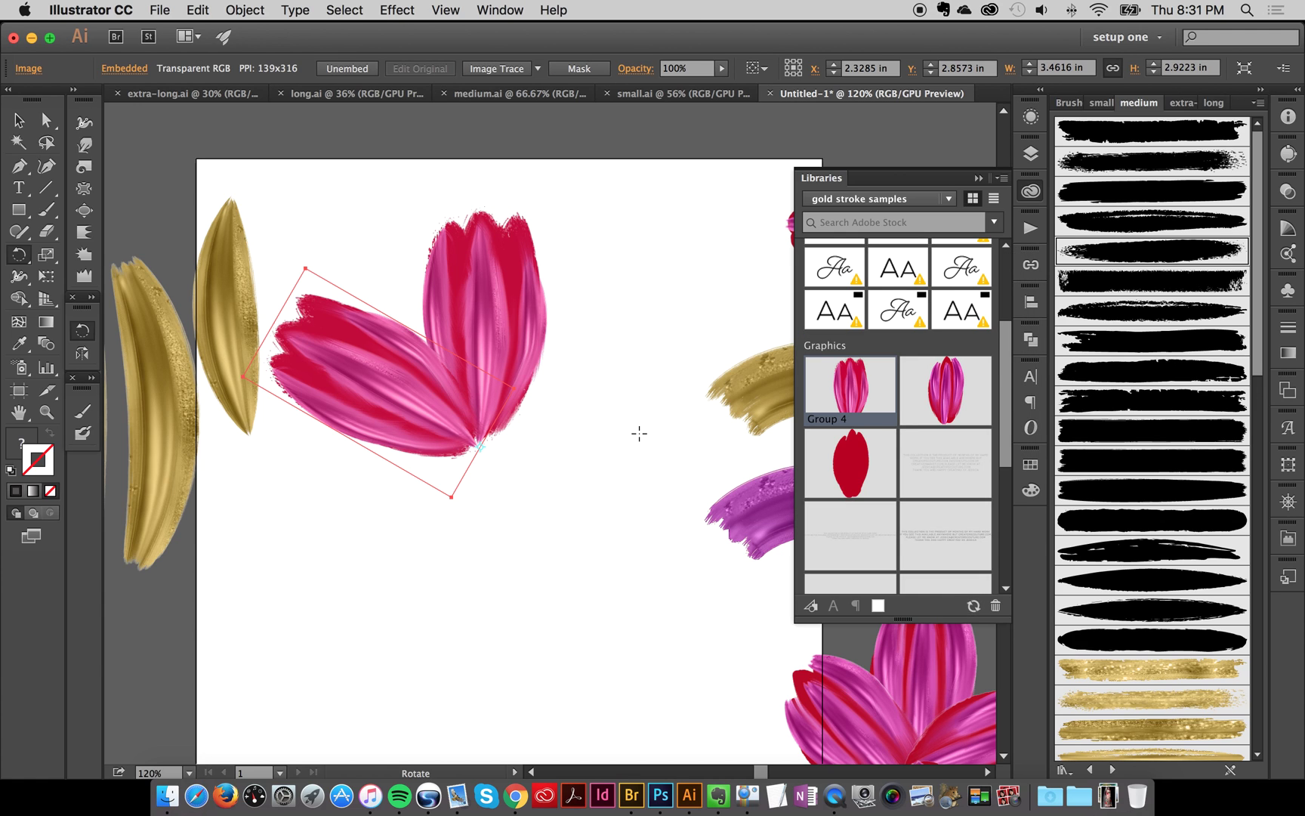
# Repeat the rotated copy four more times to complete a six-petal flower, and deselect it
pyautogui.press('super+d')
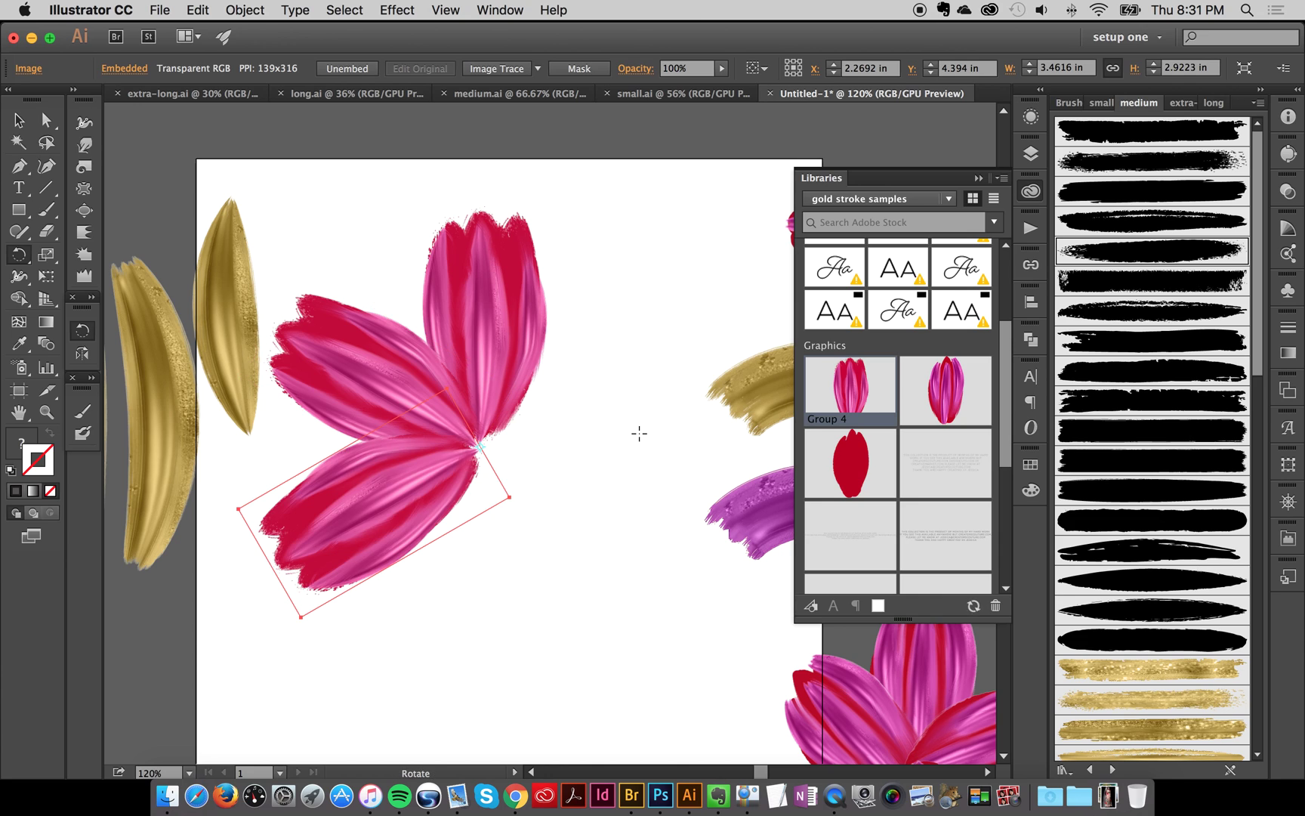
pyautogui.press('super+d')
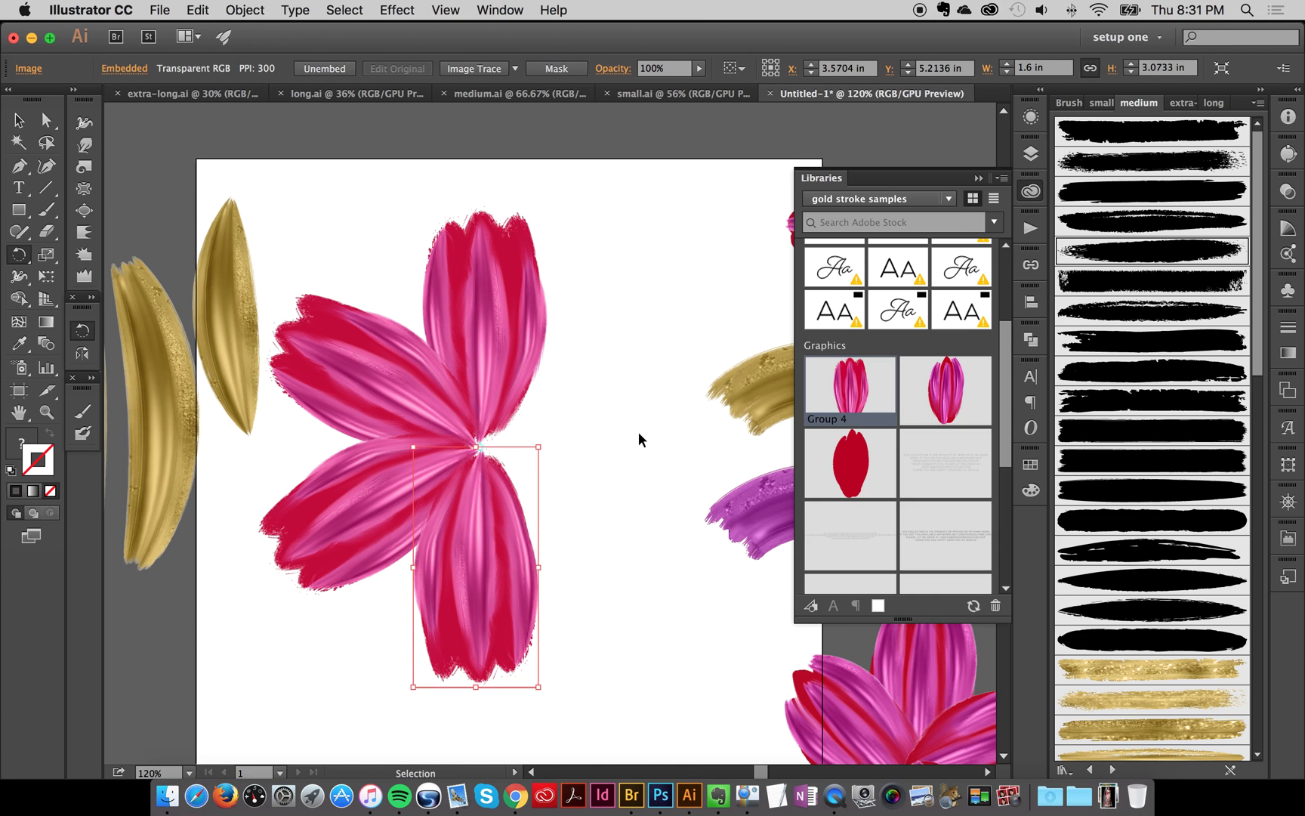
pyautogui.press('super+d')
pyautogui.press('super+d')
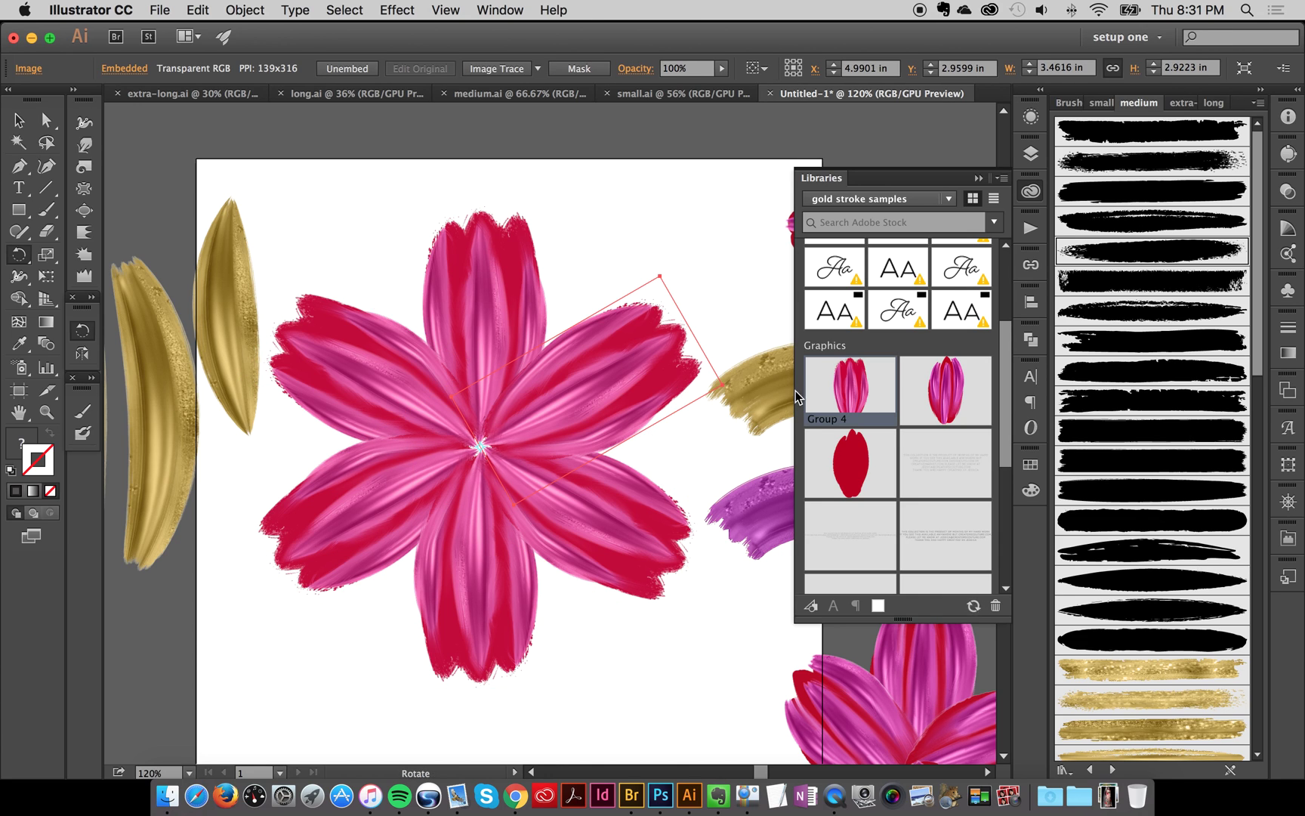
pyautogui.press('v')
pyautogui.click(389, 198)
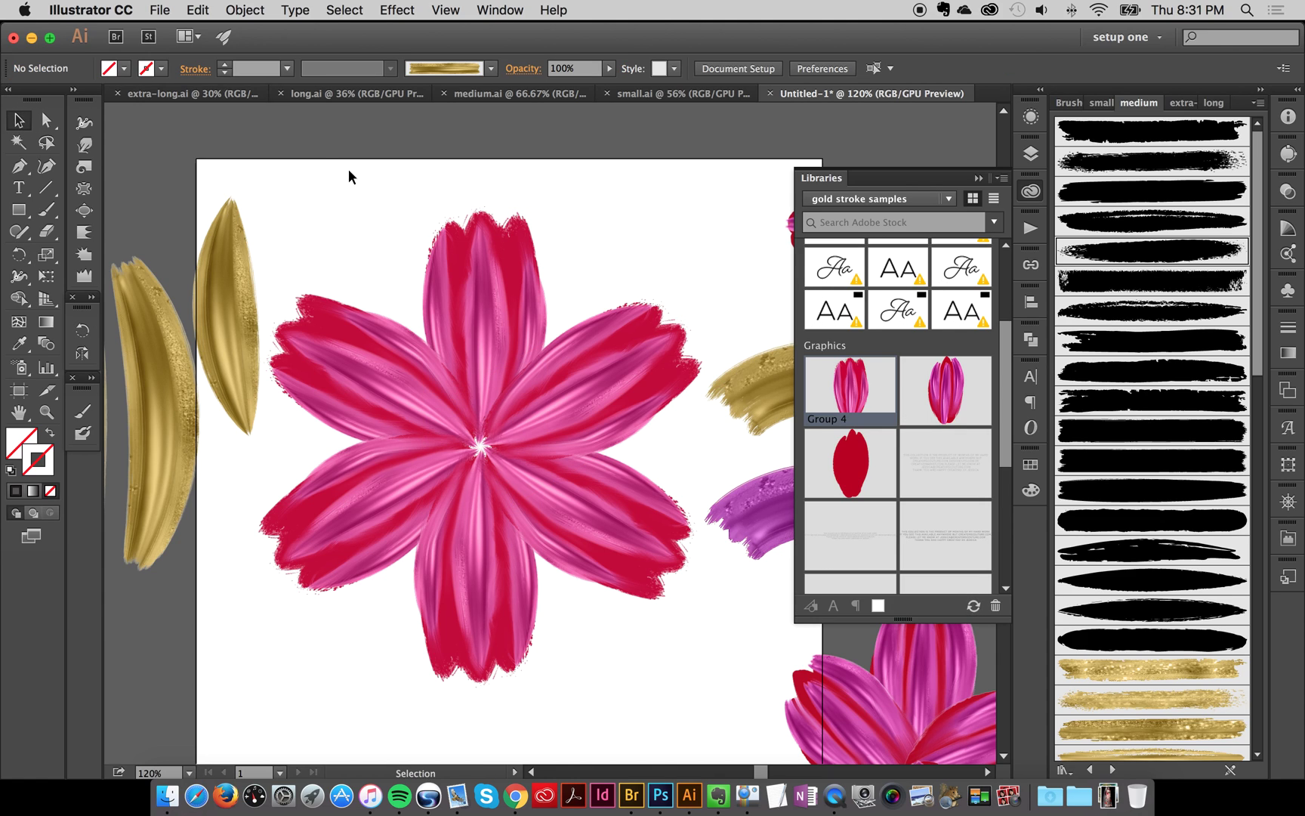
pyautogui.moveTo(312, 163); pyautogui.dragTo(654, 654)
pyautogui.click(550, 168)
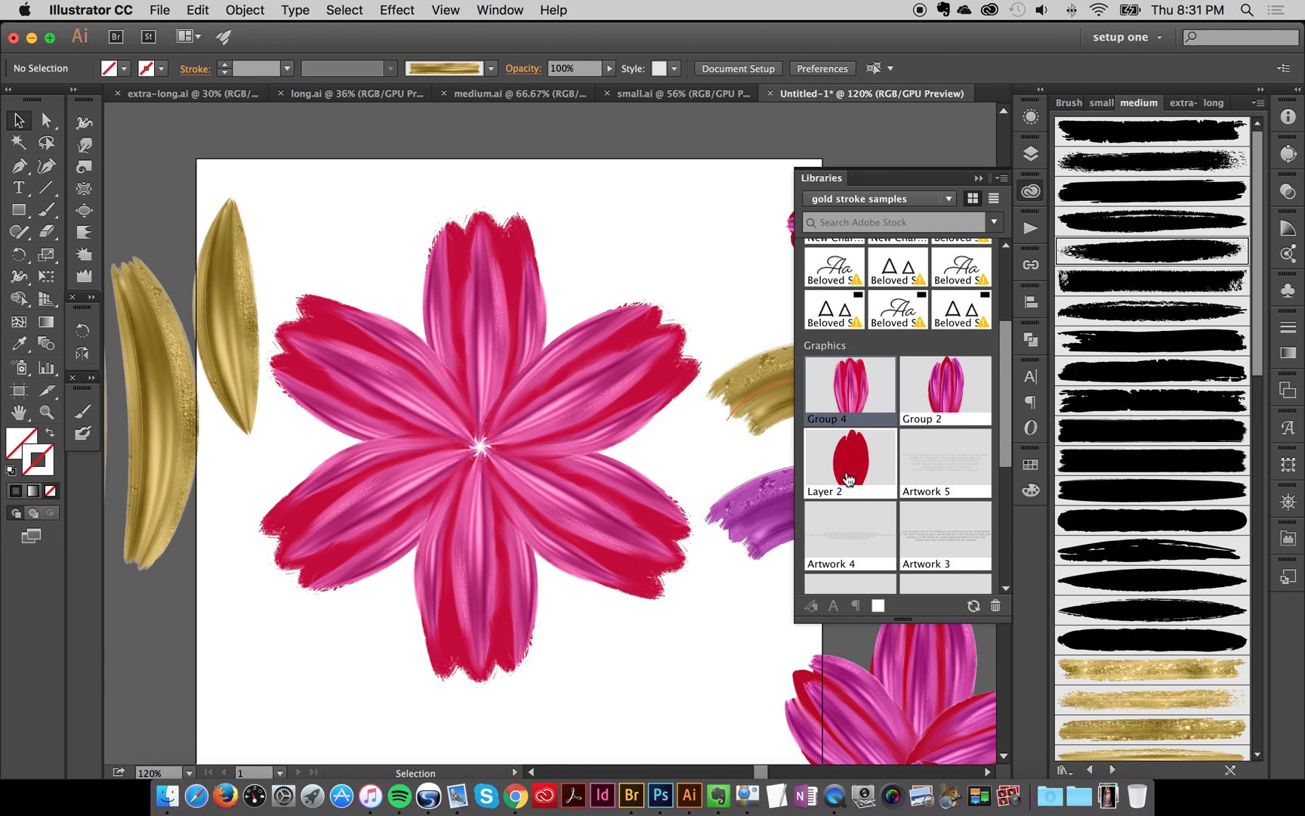
pyautogui.moveTo(848, 474); pyautogui.dragTo(783, 470)
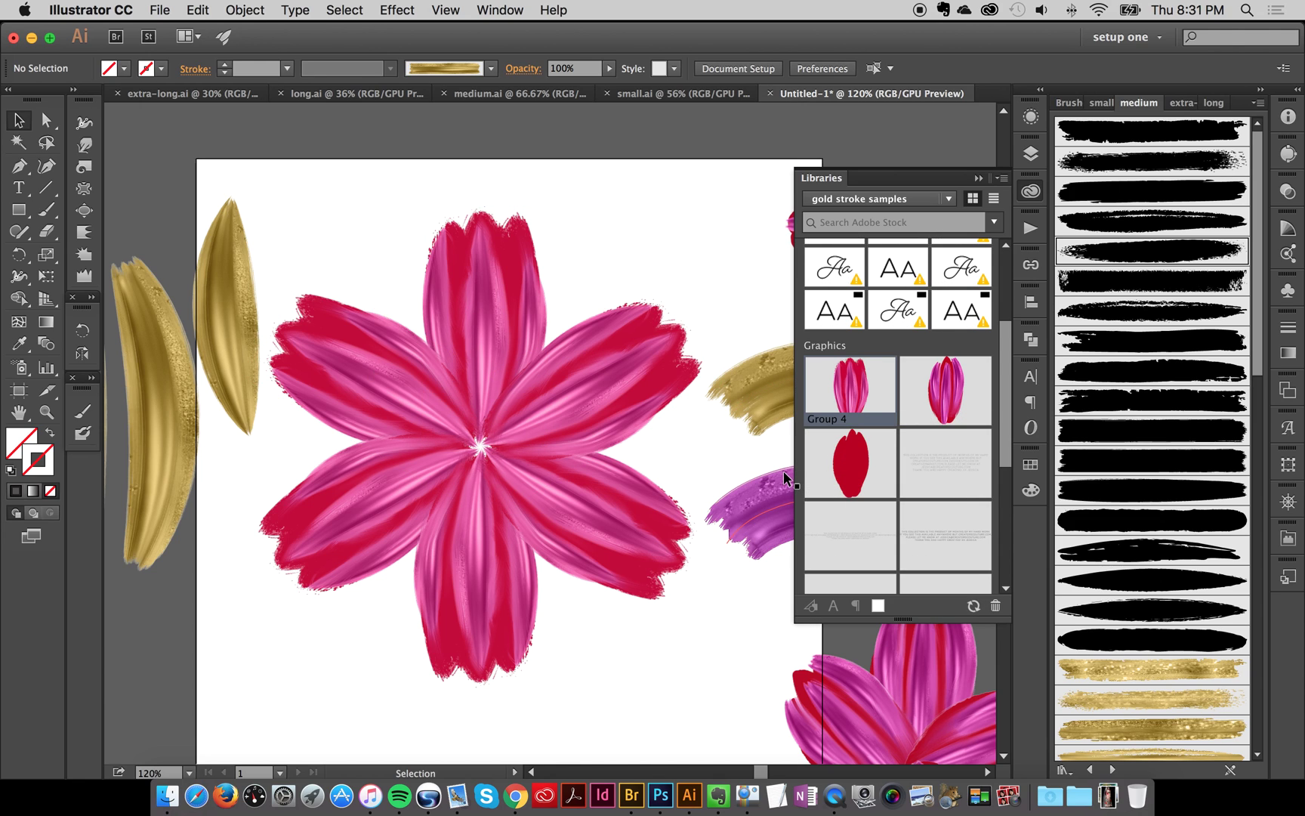
pyautogui.click(513, 317)
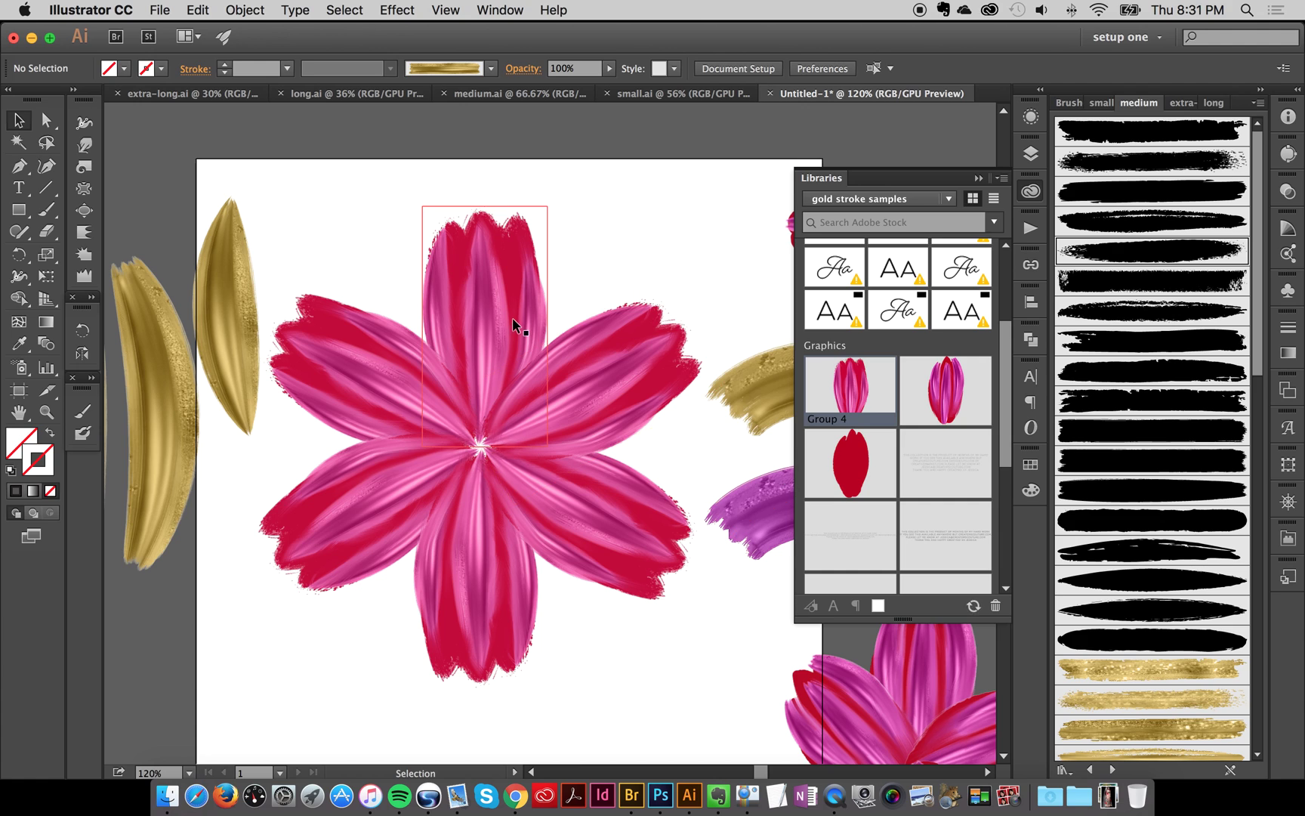
# Select and copy all six petals of the flower, and switch to Photoshop
pyautogui.moveTo(333, 177); pyautogui.dragTo(642, 676)
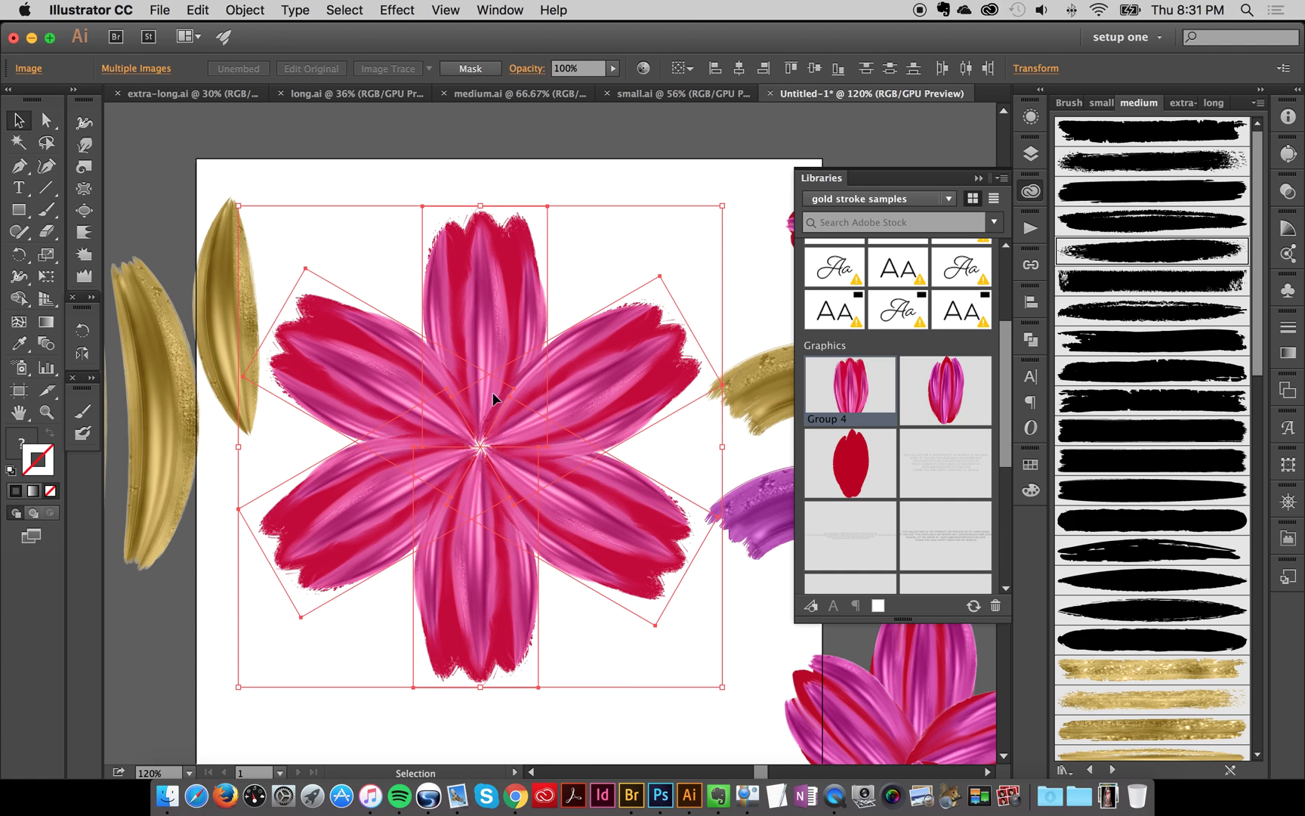
pyautogui.moveTo(370, 159); pyautogui.dragTo(643, 652)
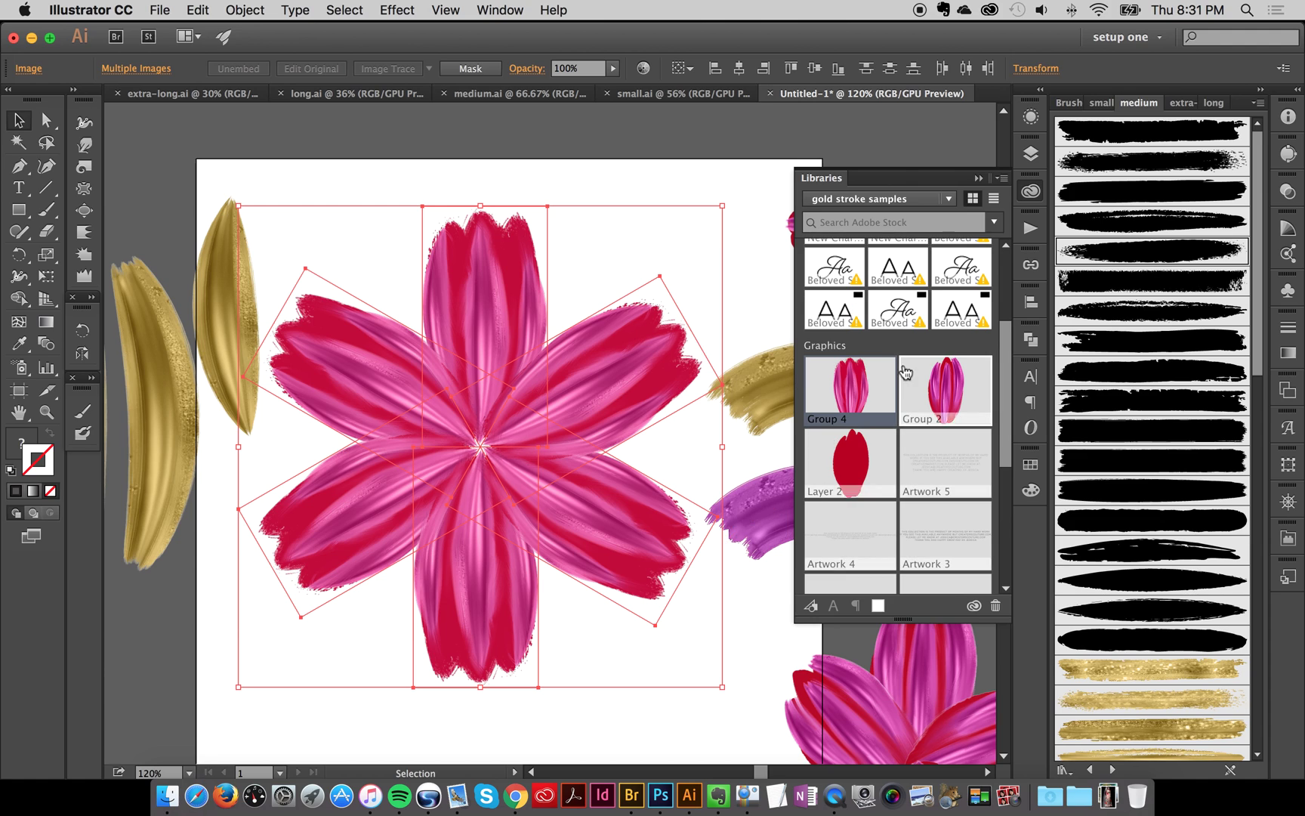
pyautogui.click(1029, 193)
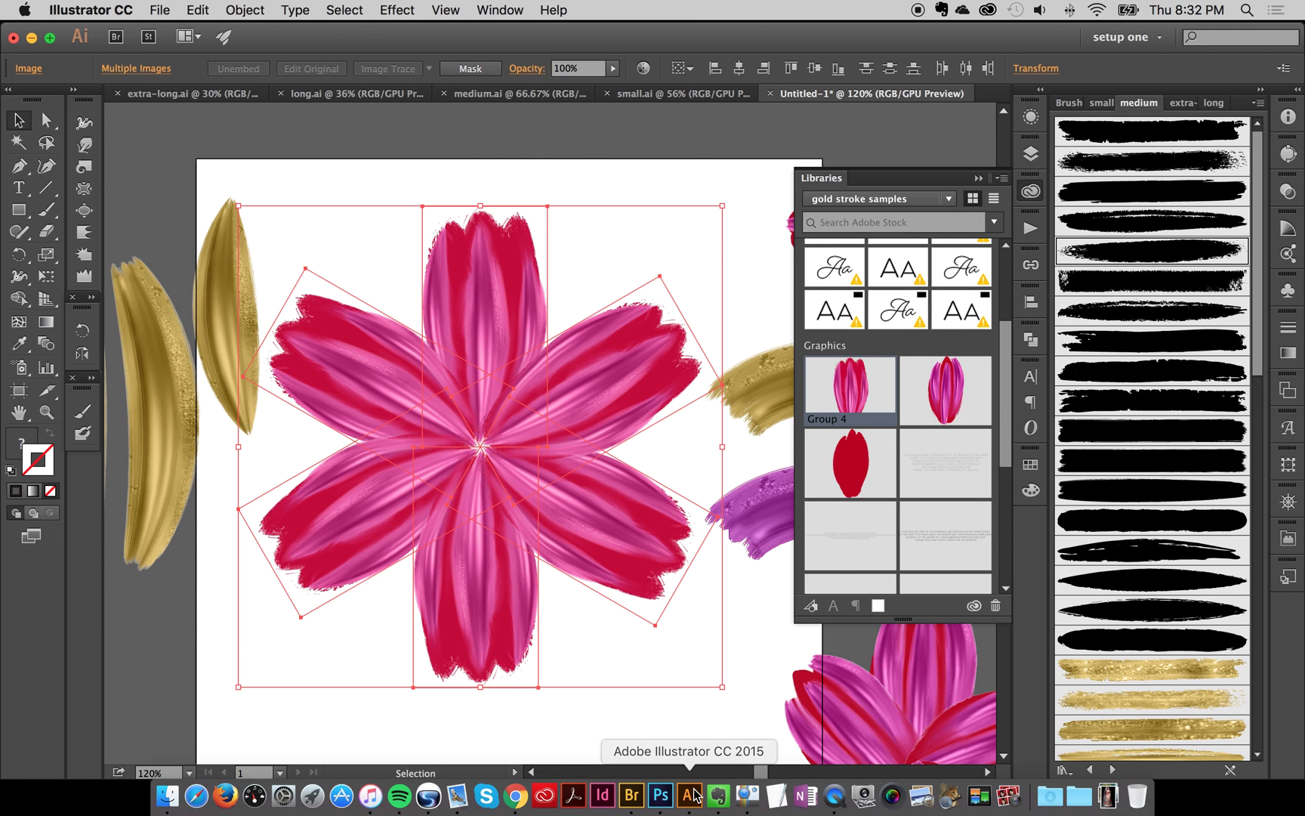
pyautogui.click(660, 794)
# Hide Group 4, and make the white Background layer visible and active
pyautogui.click(1026, 215)
pyautogui.click(1025, 320)
pyautogui.click(1095, 328)
# Paste the copied flower as a Smart Object, scaled to about 75% and centered on the canvas
pyautogui.press('super+c')
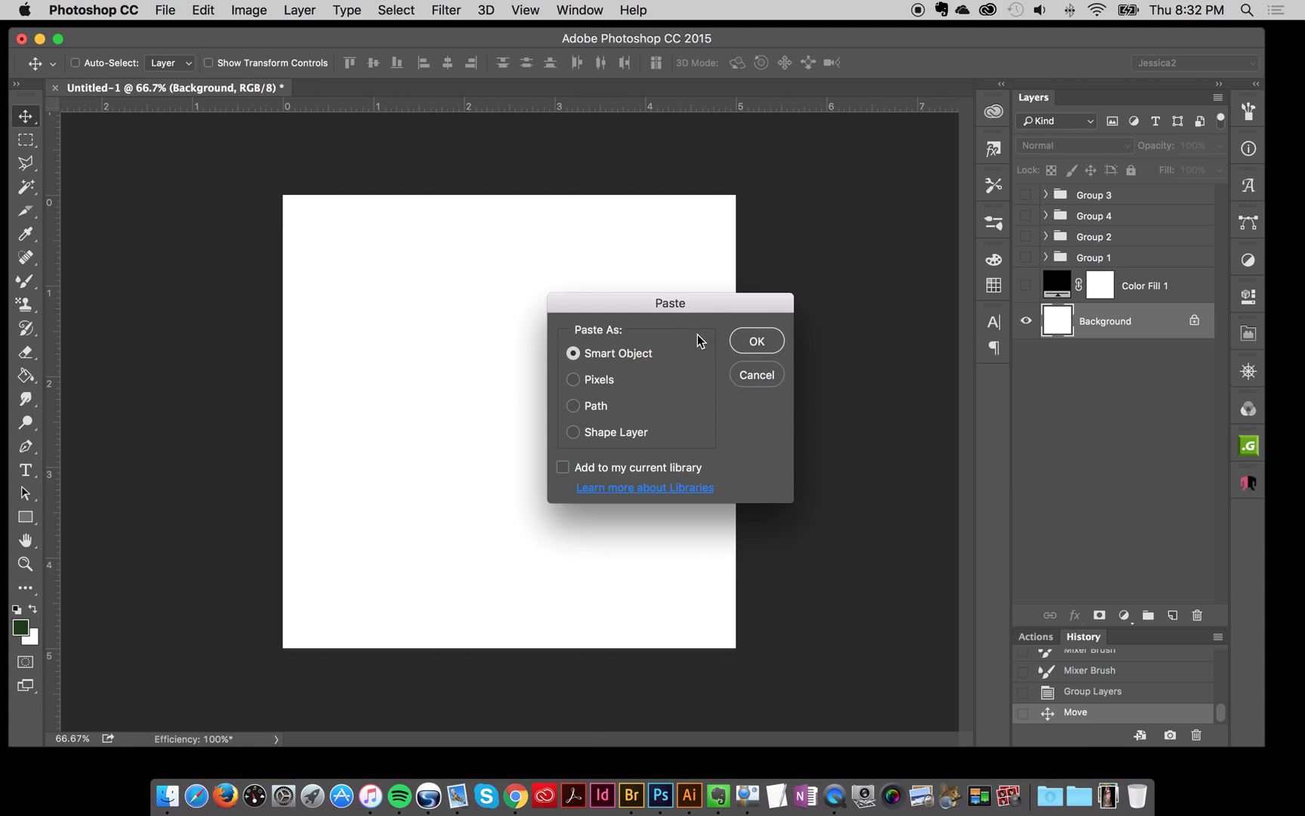
pyautogui.press('Return')
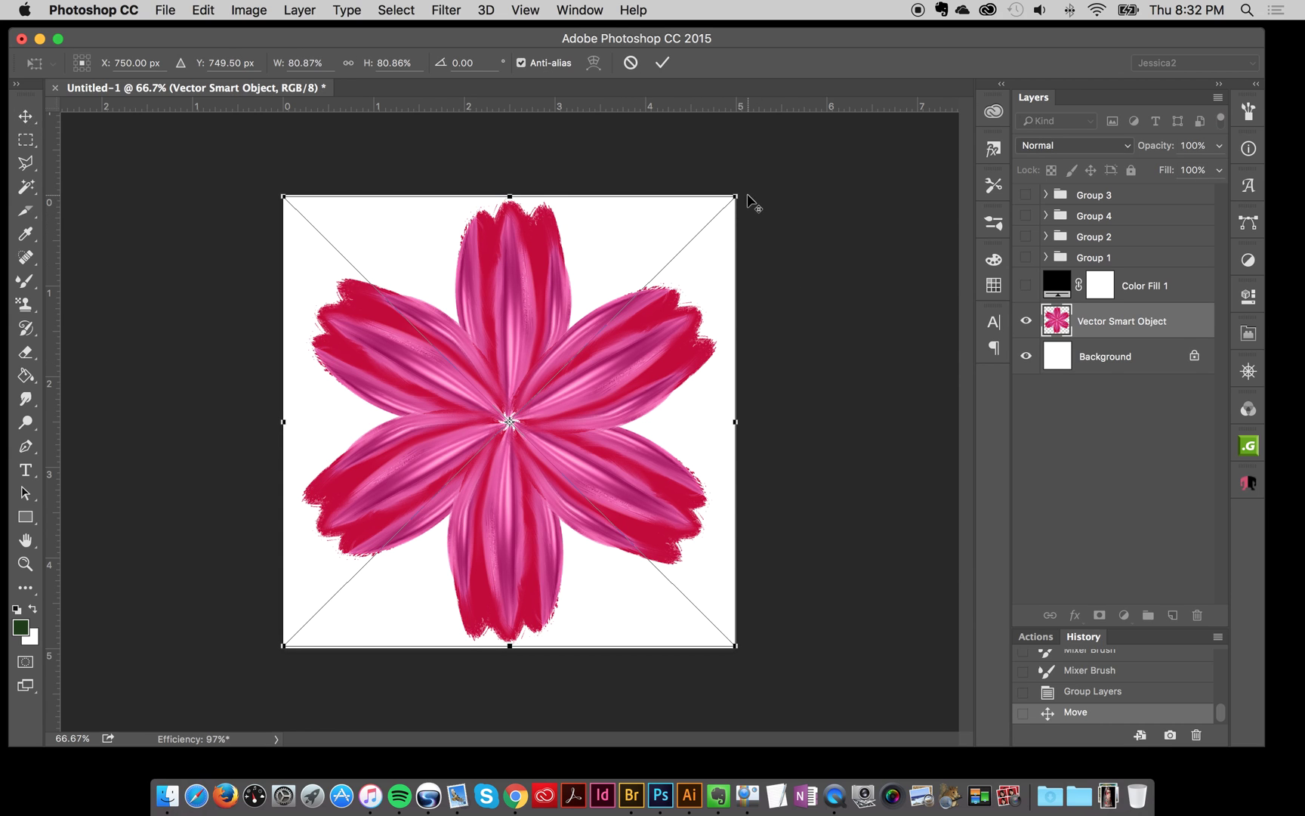
pyautogui.moveTo(739, 195); pyautogui.dragTo(718, 213)
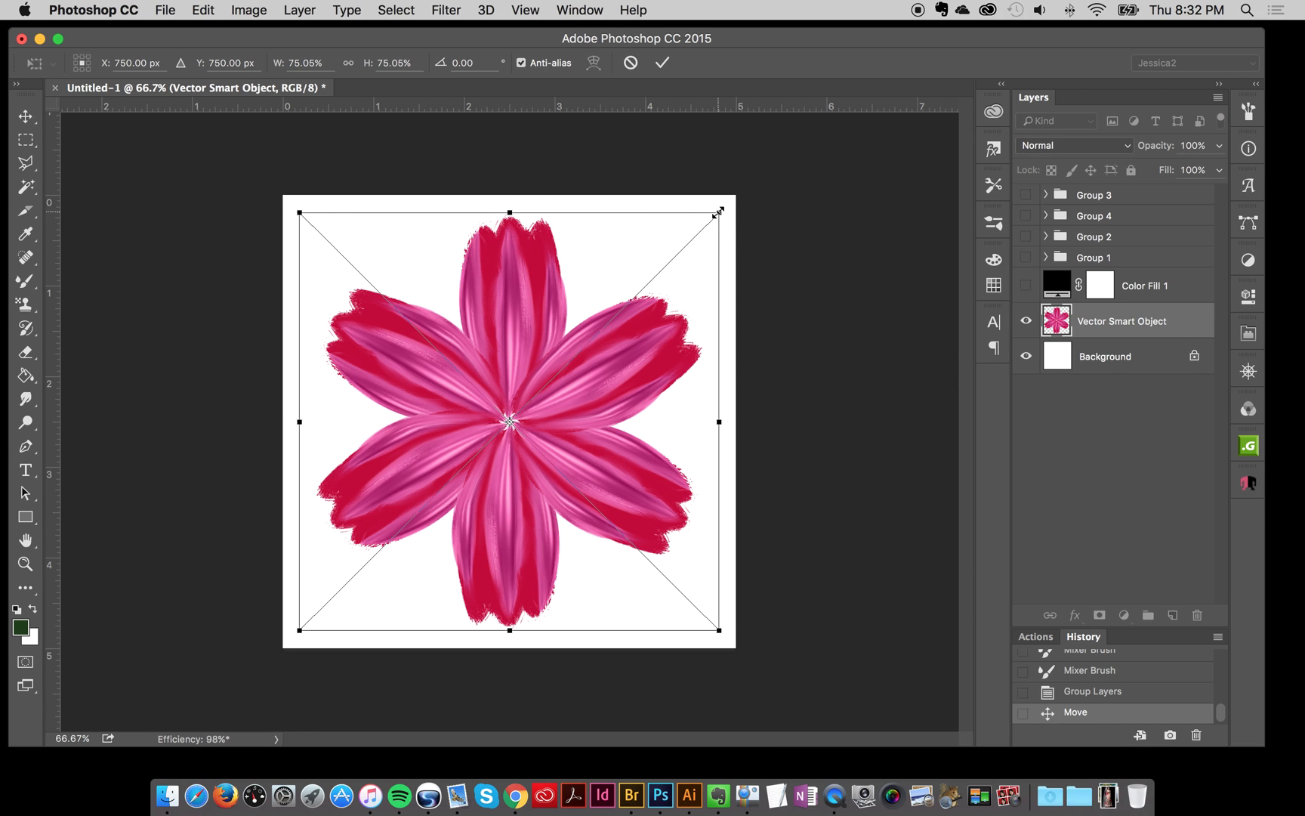
pyautogui.press('Return')
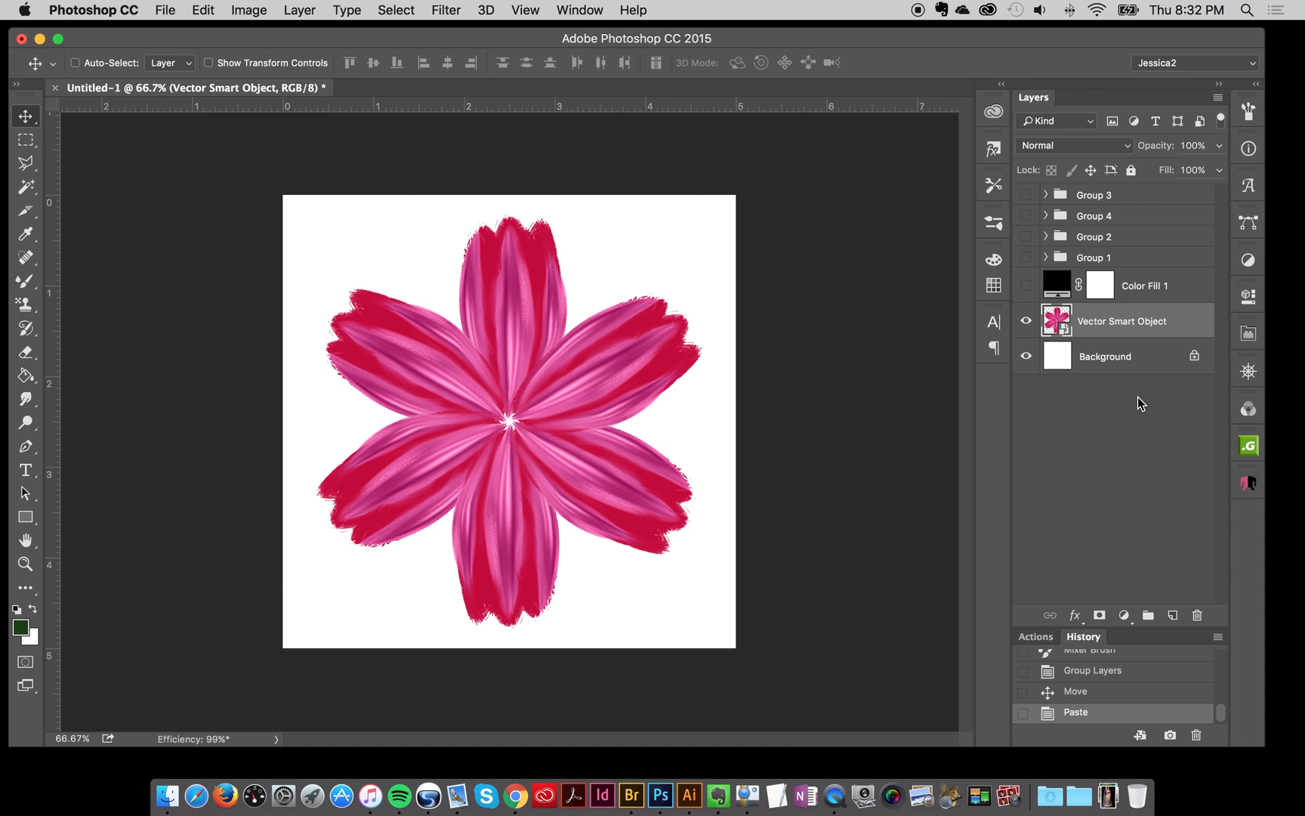
# Add an empty layer above the flower Smart Object and hide the white Background layer
pyautogui.press('super+shift+n')
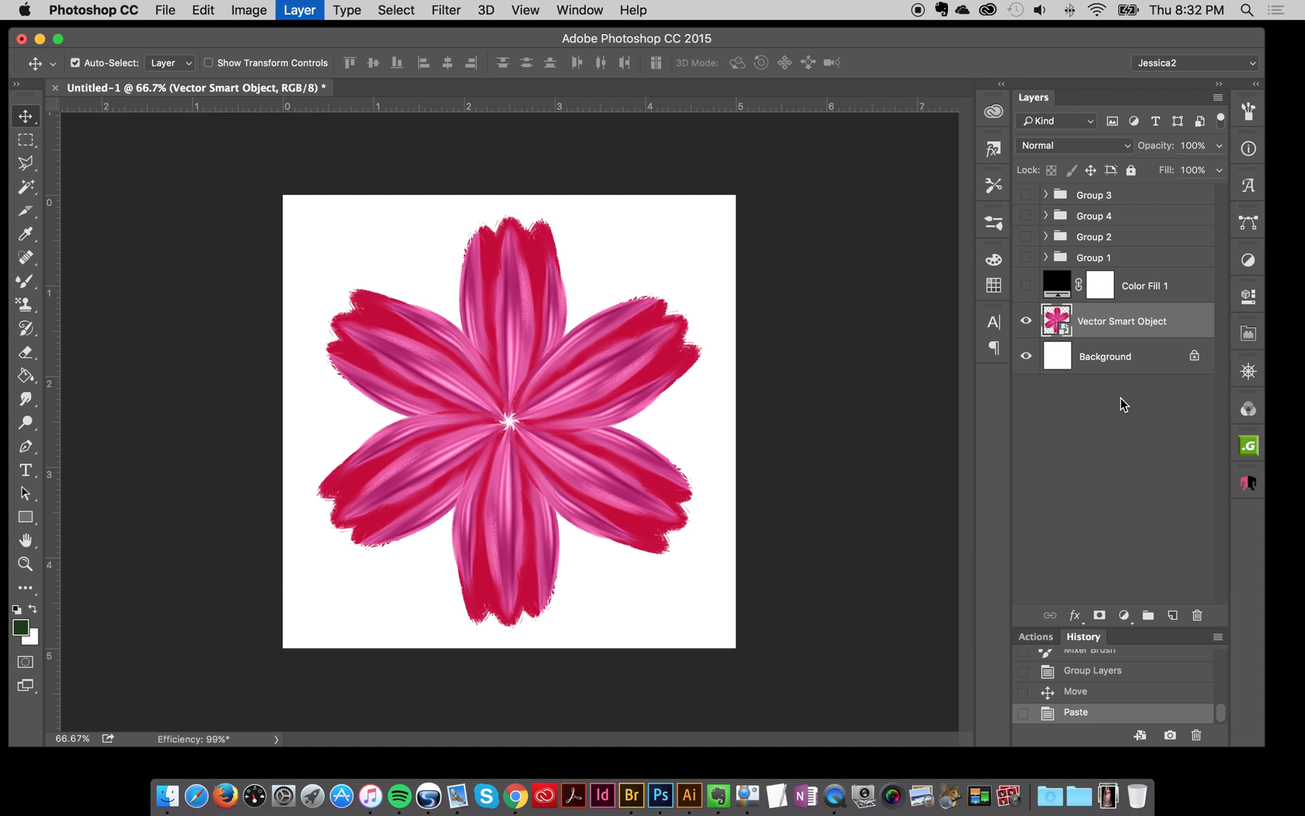
pyautogui.press('Return')
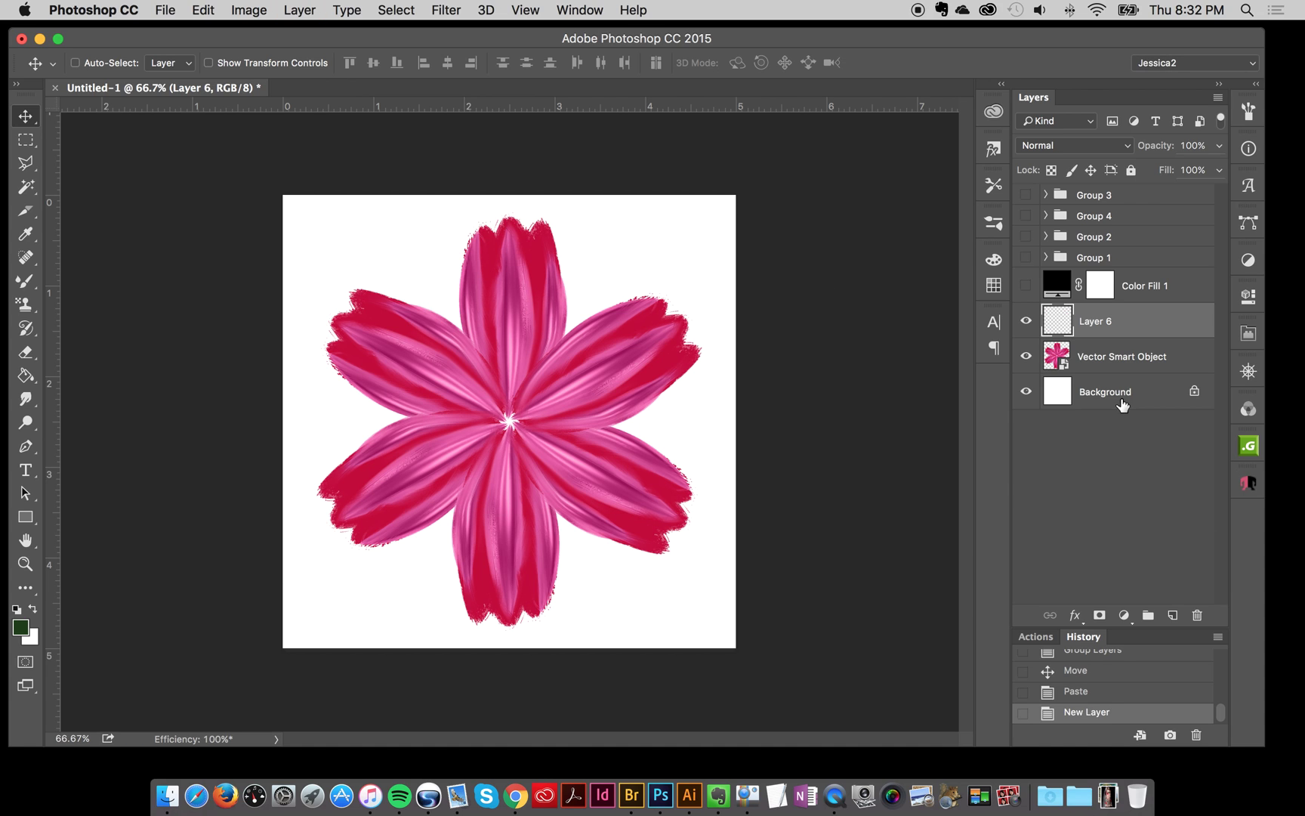
pyautogui.click(1026, 392)
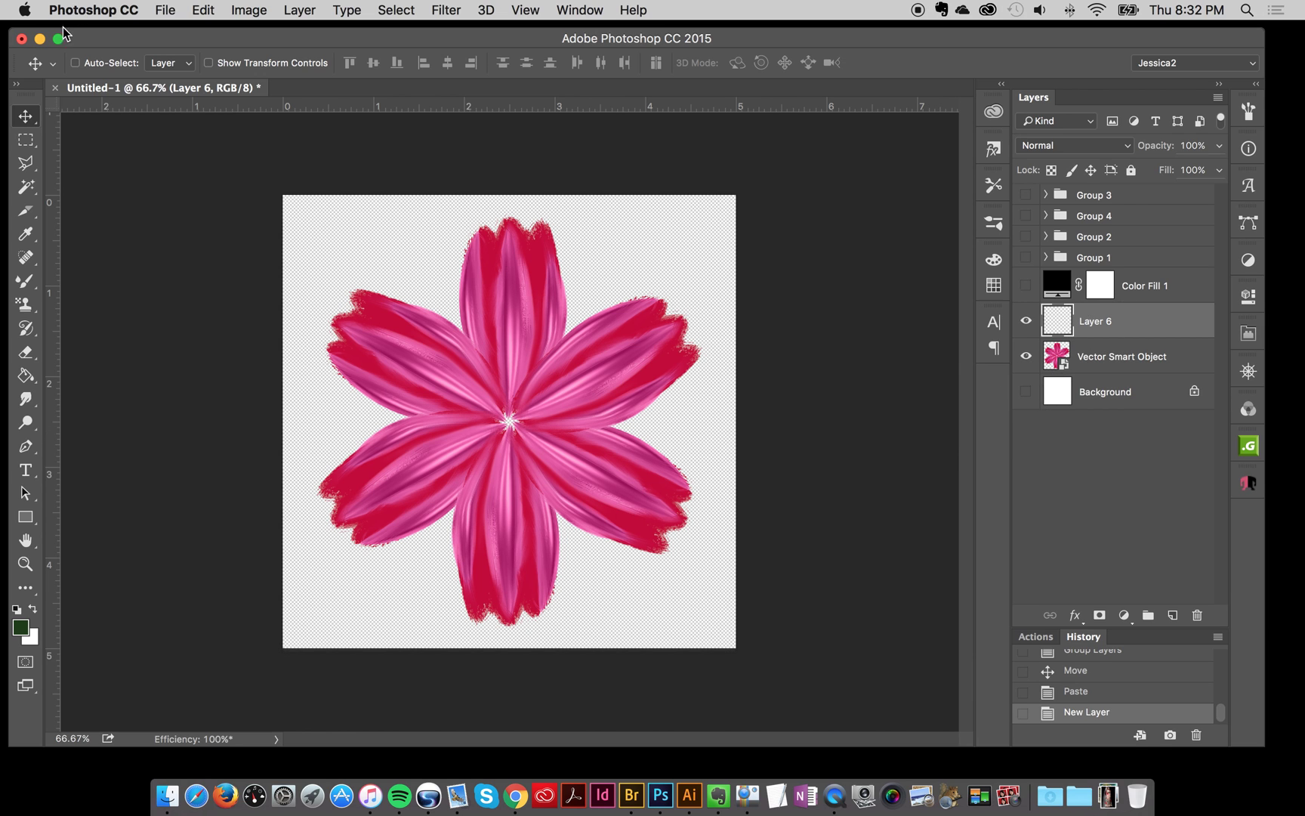
# Blend the flower's center and petal edges on the new layer with Mixer Brush strokes running along the petals
pyautogui.click(25, 280)
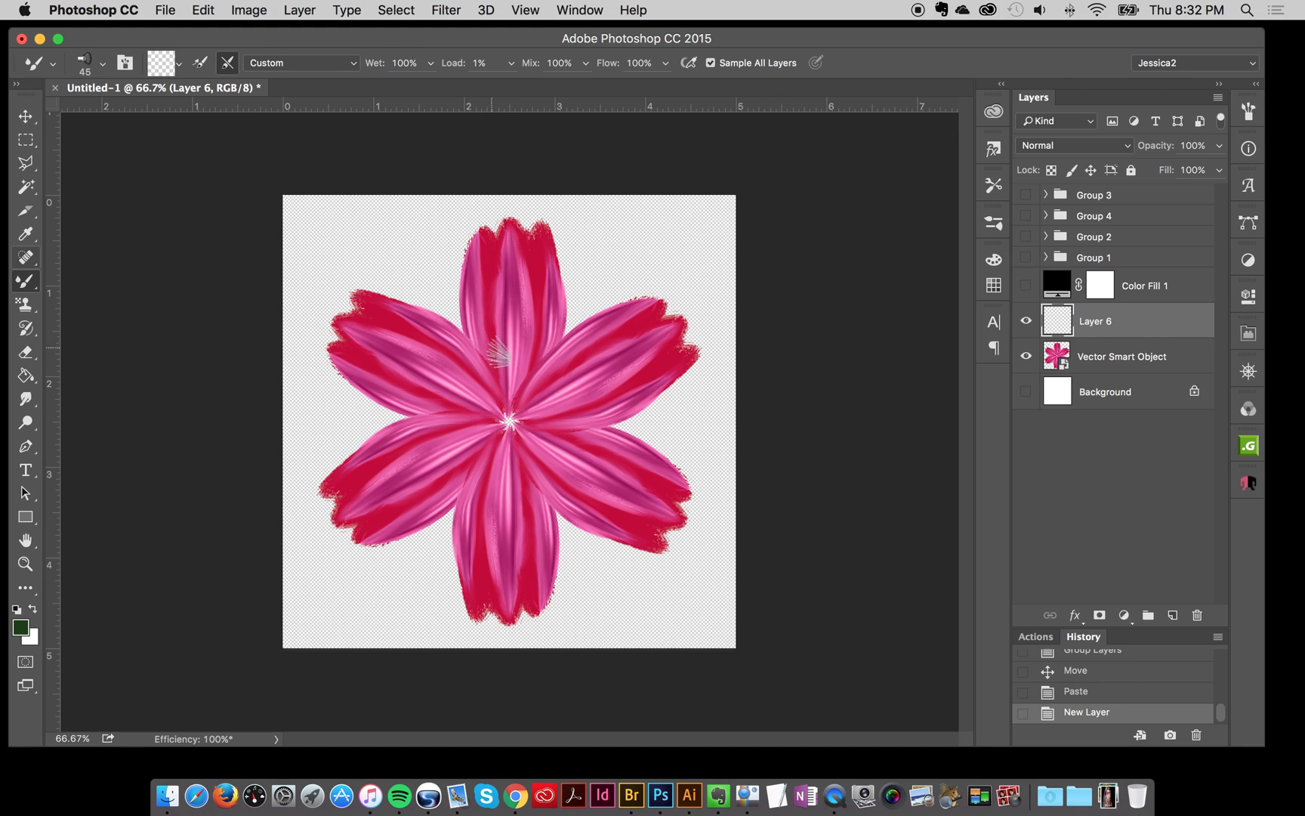
pyautogui.moveTo(491, 356)
pyautogui.mouseDown()
pyautogui.moveTo(524, 424)
pyautogui.moveTo(513, 393)
pyautogui.mouseUp()
pyautogui.press('super+z')
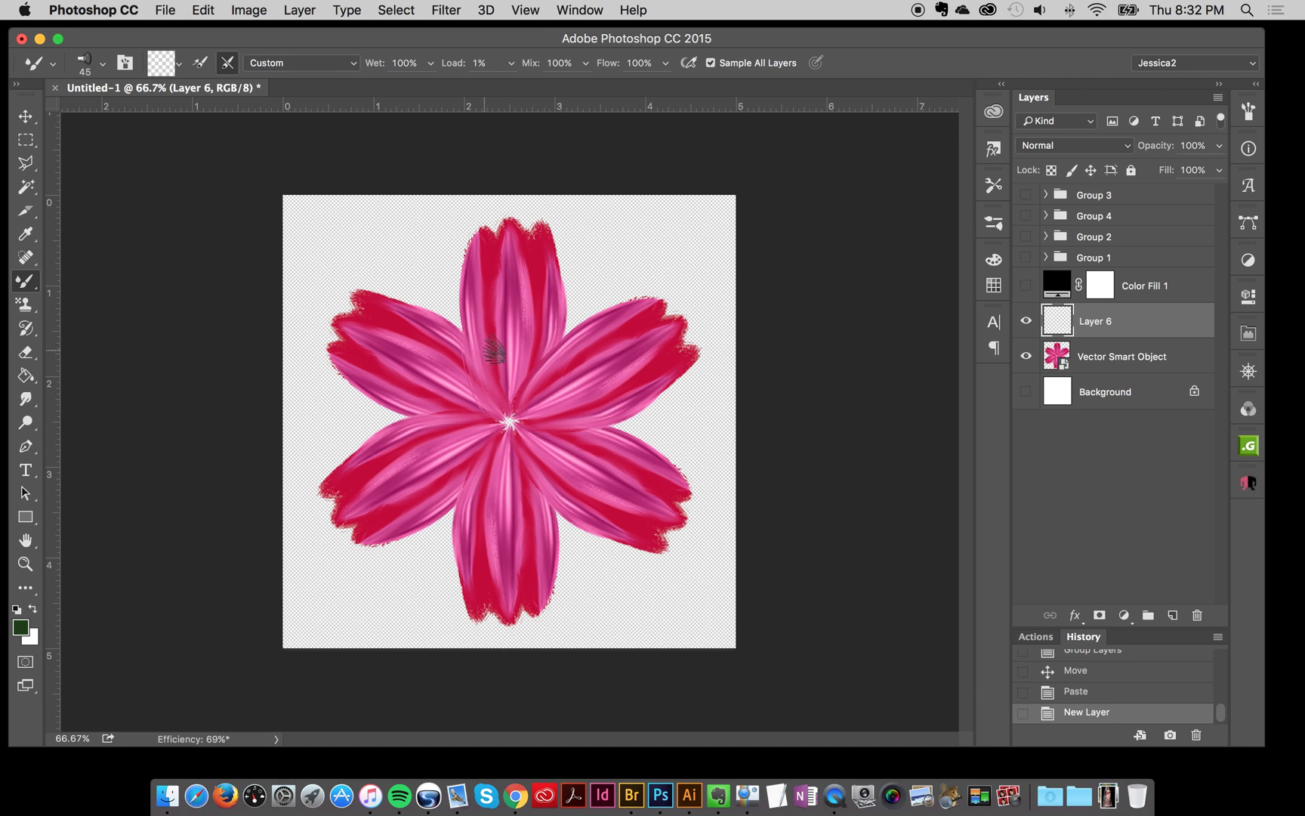
pyautogui.moveTo(478, 306)
pyautogui.mouseDown()
pyautogui.moveTo(483, 355)
pyautogui.moveTo(545, 421)
pyautogui.moveTo(582, 344)
pyautogui.moveTo(510, 428)
pyautogui.moveTo(560, 449)
pyautogui.moveTo(513, 426)
pyautogui.moveTo(591, 518)
pyautogui.mouseUp()
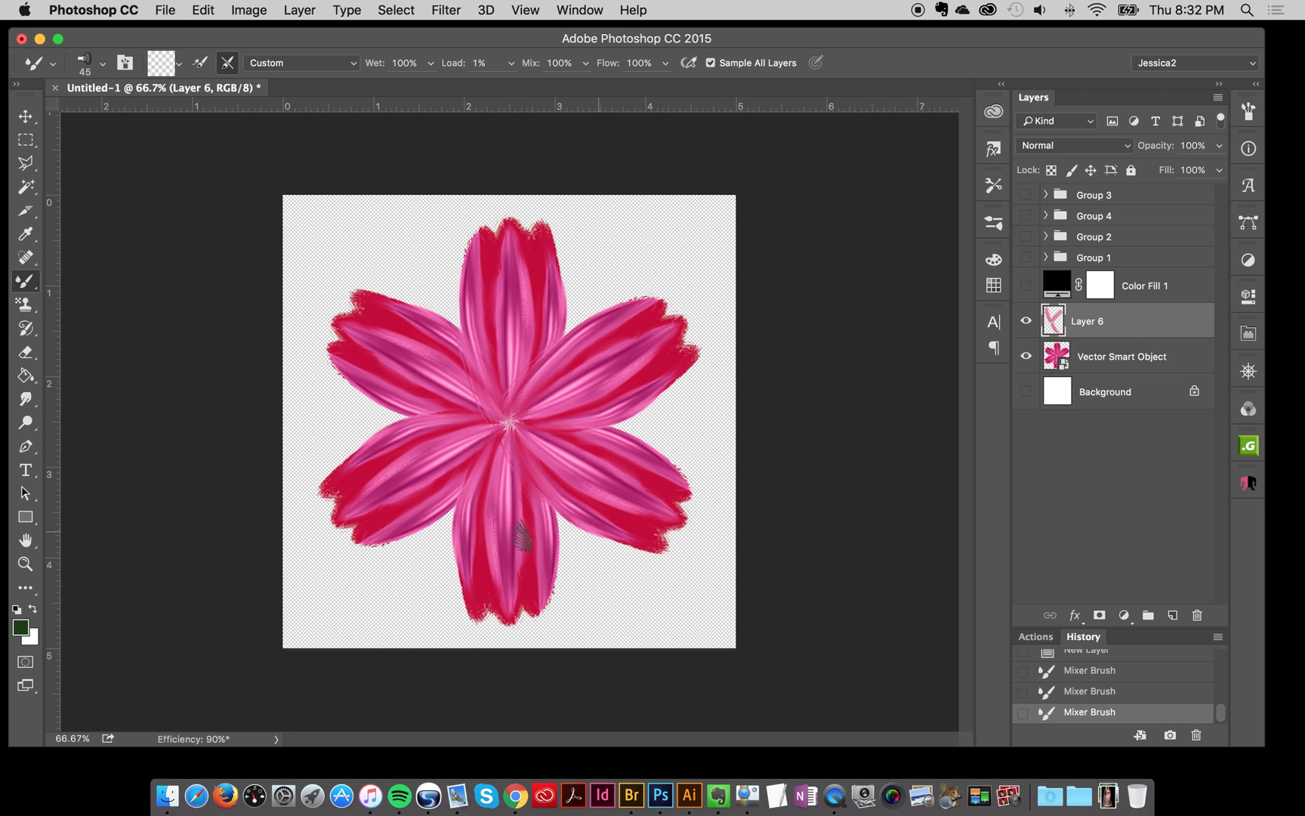
pyautogui.moveTo(510, 434); pyautogui.dragTo(477, 576)
pyautogui.moveTo(469, 501)
pyautogui.mouseDown()
pyautogui.moveTo(417, 429)
pyautogui.moveTo(523, 440)
pyautogui.moveTo(486, 481)
pyautogui.moveTo(419, 518)
pyautogui.moveTo(501, 447)
pyautogui.moveTo(560, 530)
pyautogui.moveTo(469, 515)
pyautogui.mouseUp()
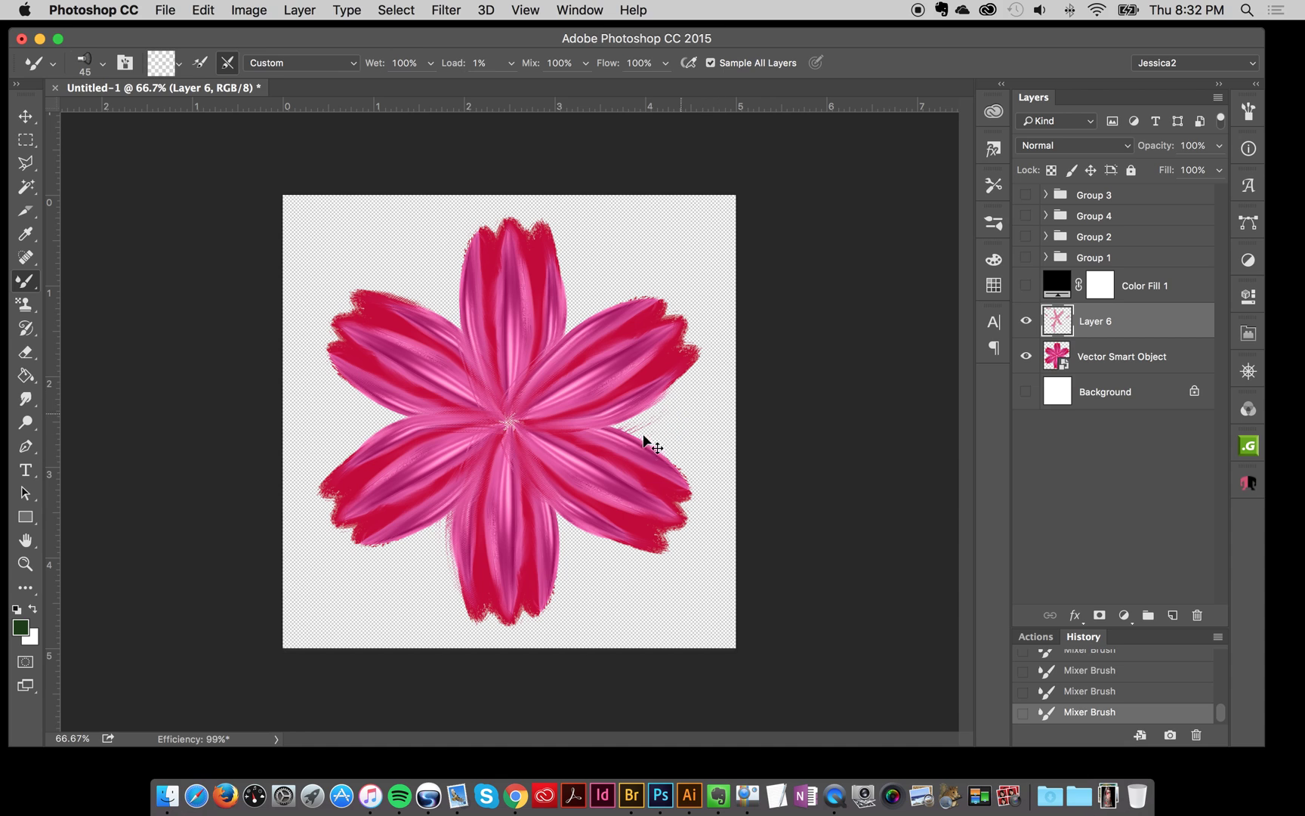
pyautogui.press('super+z')
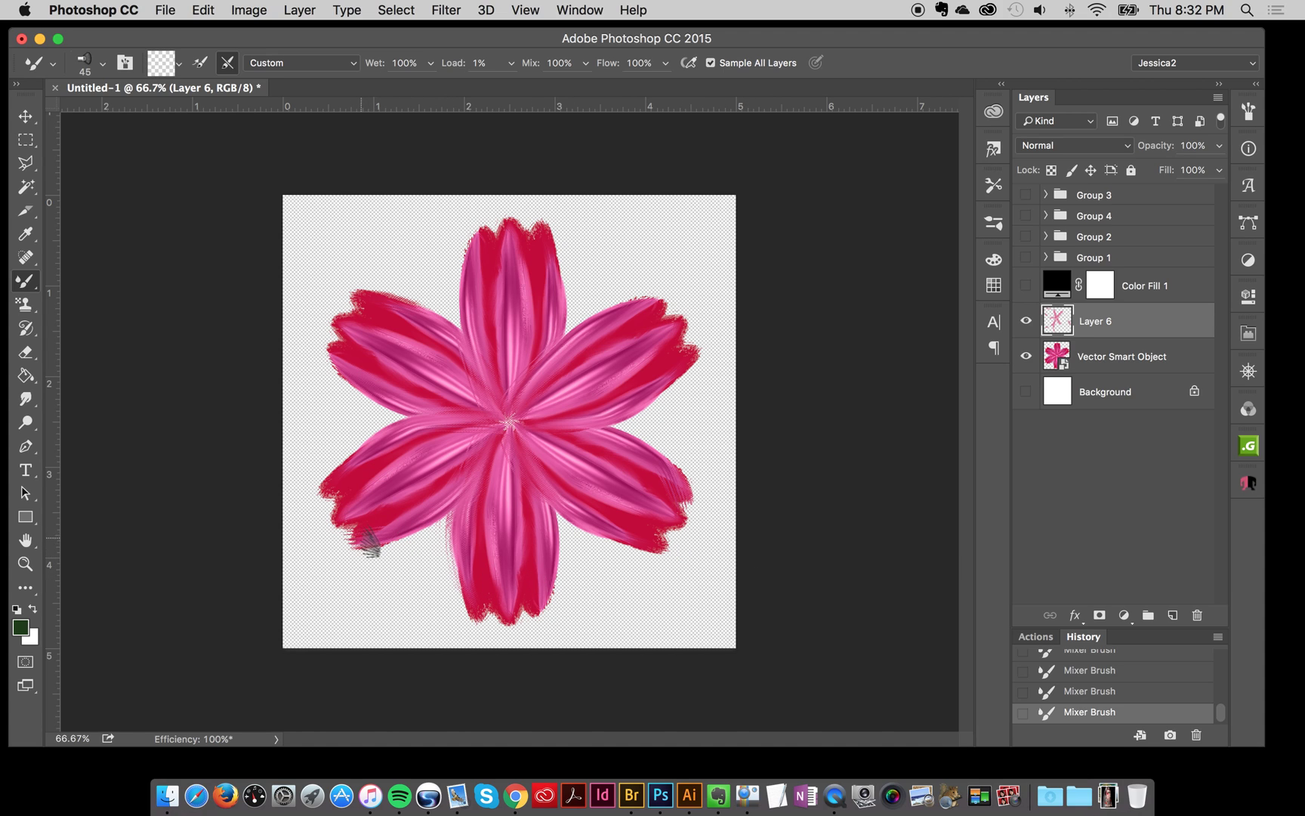
pyautogui.moveTo(342, 470); pyautogui.dragTo(346, 520)
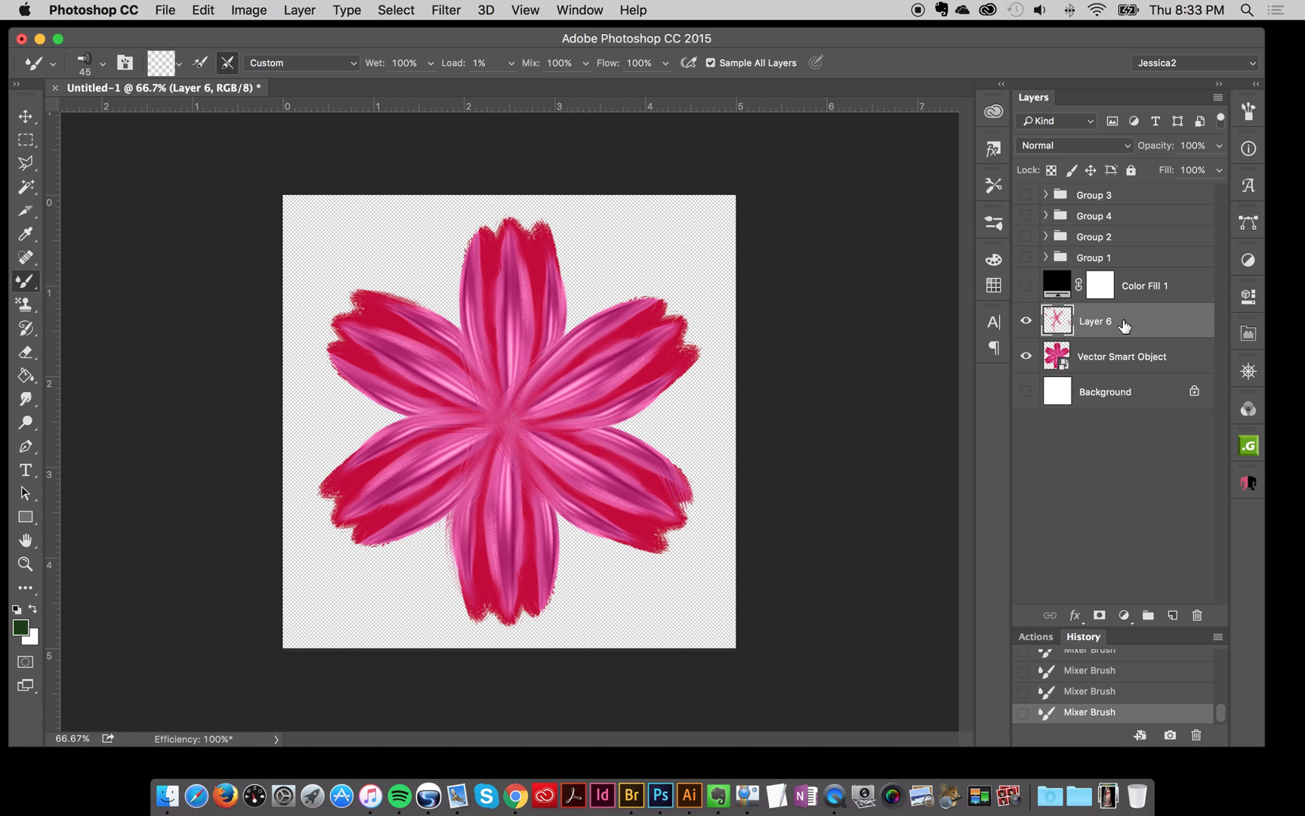
# Add another empty layer on top and set the Brush tool's foreground color to #c50039, sampled from the upper-left petal
pyautogui.press('super+shift+n')
pyautogui.press('Return')
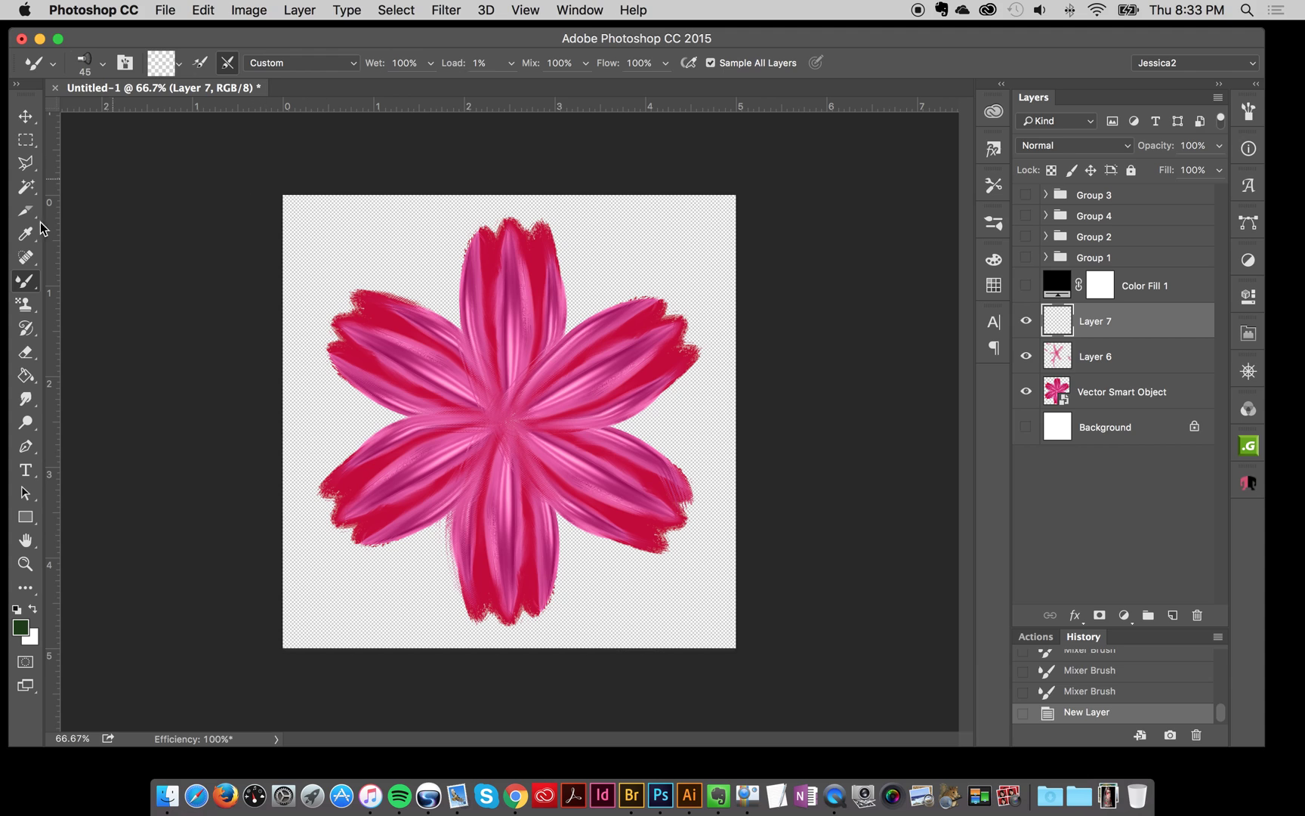
pyautogui.moveTo(27, 280); pyautogui.dragTo(85, 283)
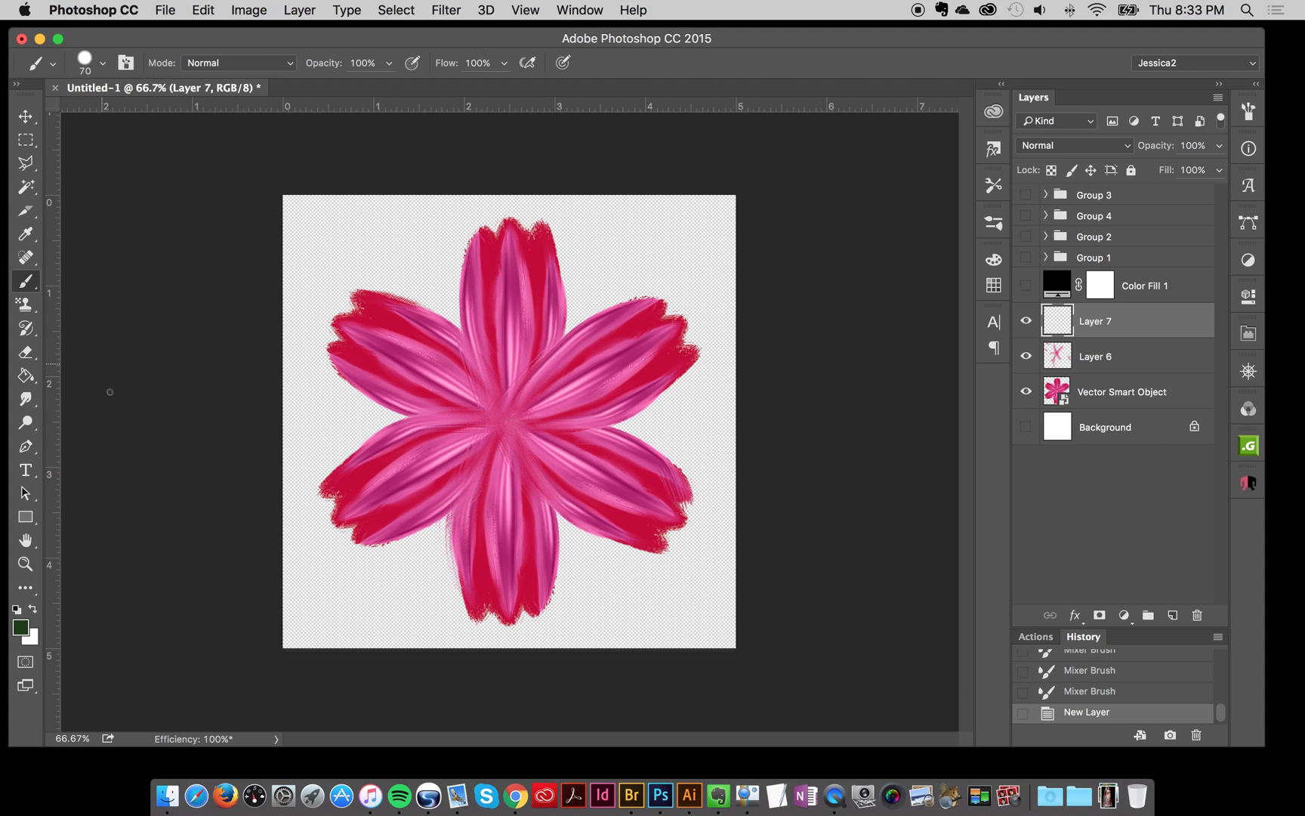
pyautogui.click(21, 627)
pyautogui.click(407, 308)
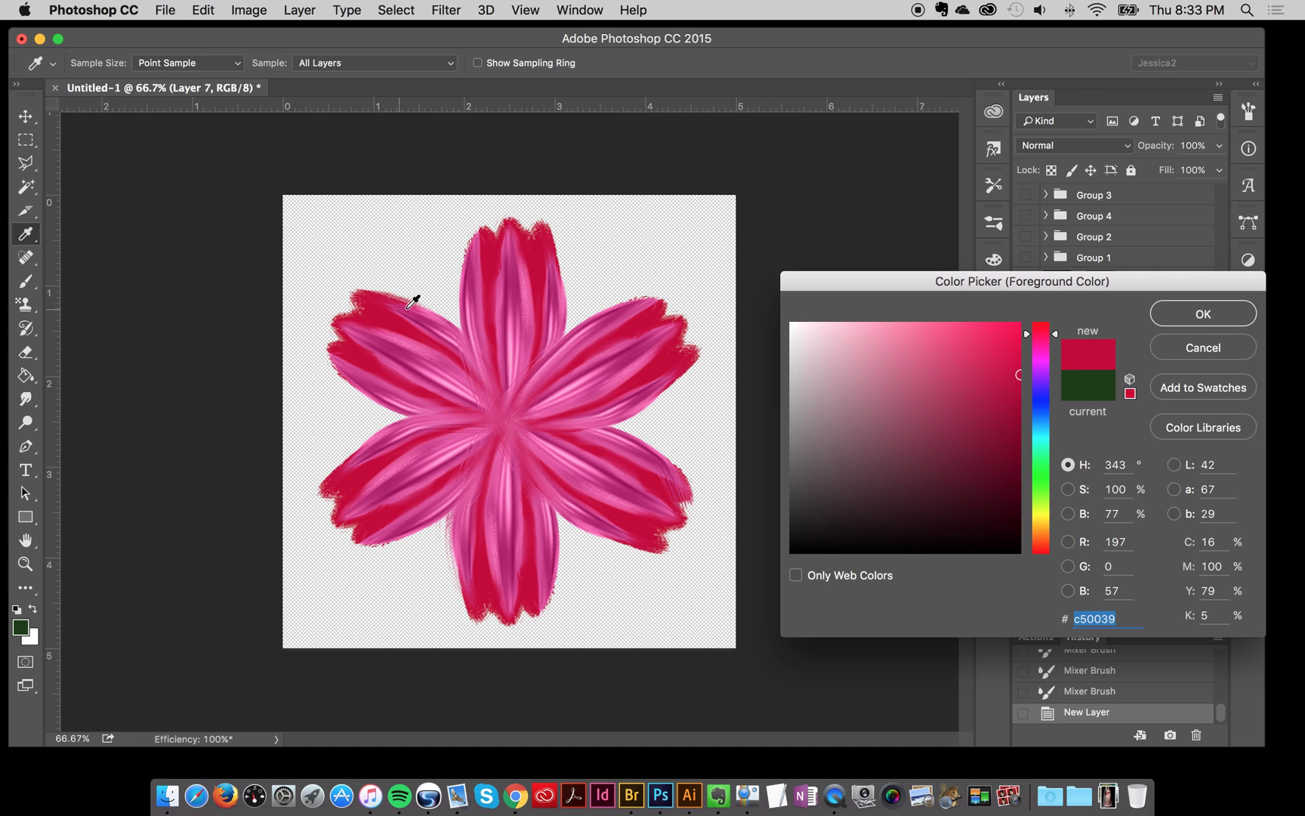
pyautogui.click(1172, 321)
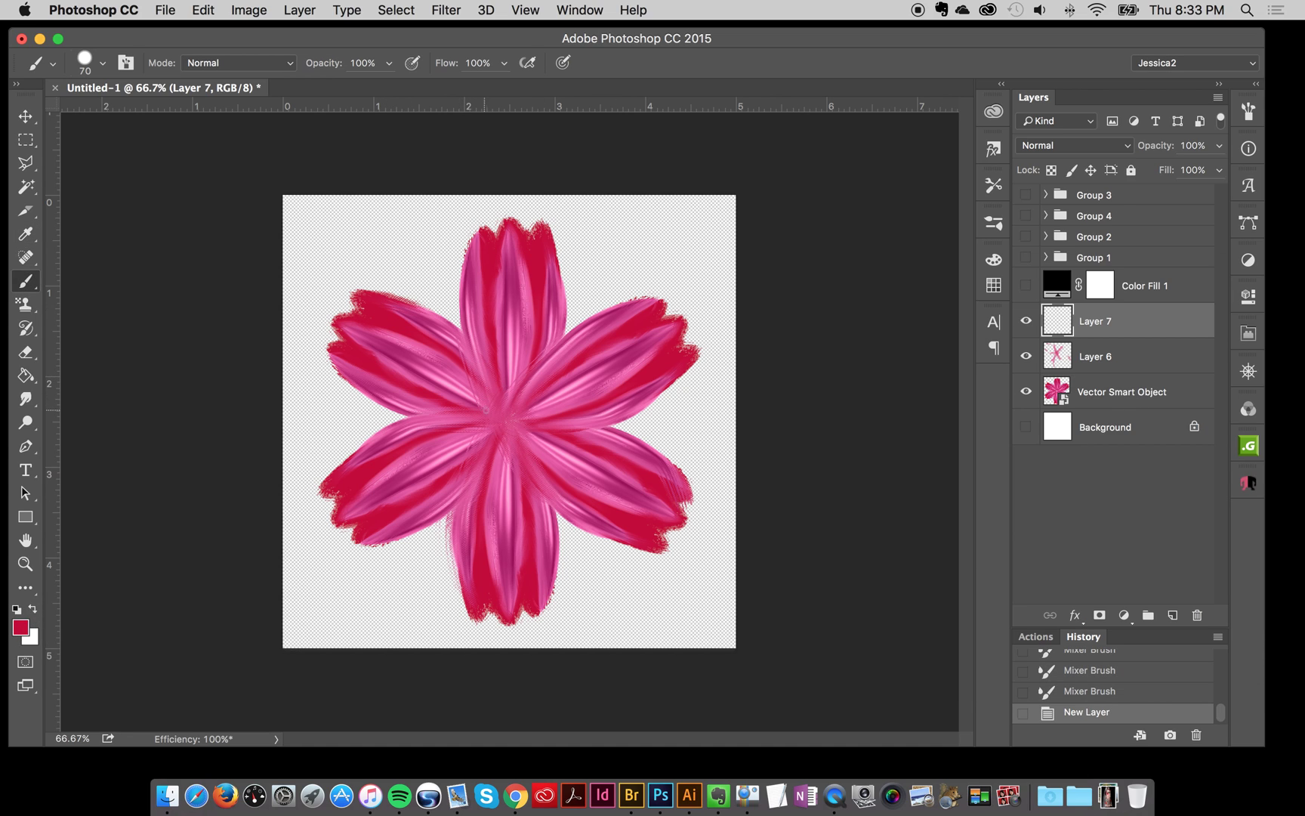
pyautogui.click(489, 405)
pyautogui.press('super+z')
pyautogui.click(994, 184)
pyautogui.scroll(-15, 969, 361)
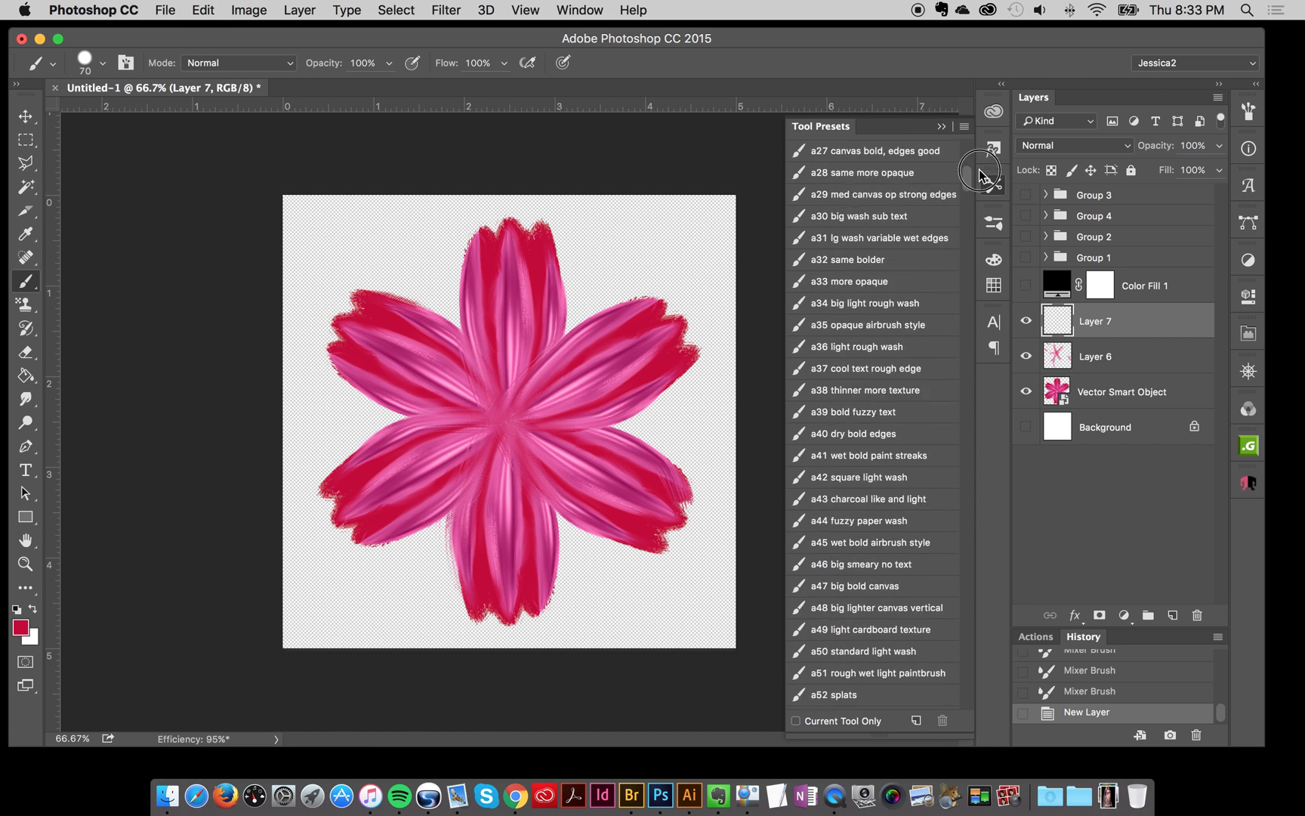
# Choose the first 15 px brush preset for painting the flower's center dots
pyautogui.click(995, 223)
pyautogui.moveTo(970, 624); pyautogui.dragTo(970, 177)
pyautogui.click(898, 204)
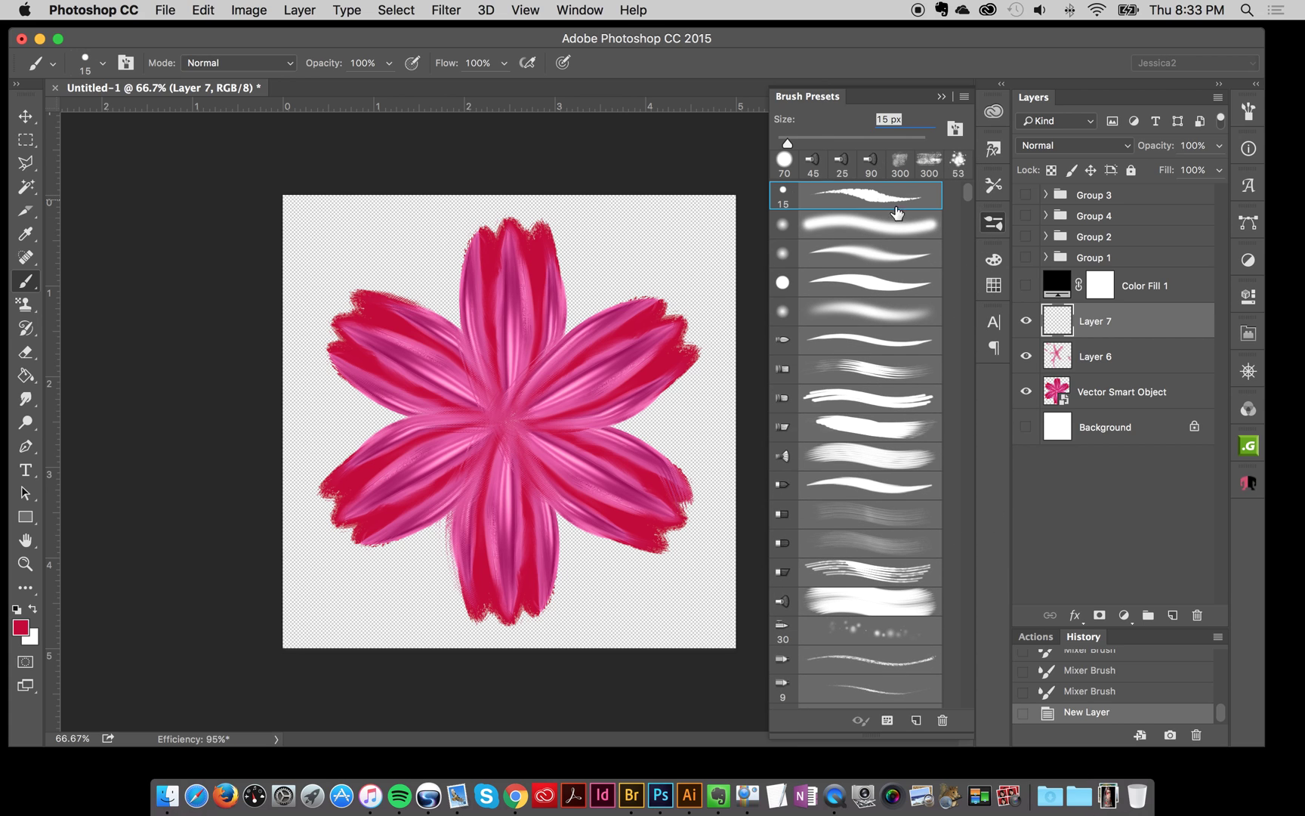
# Dab a loose cluster of small crimson dots over the flower's center on Layer 7 with the 15 px brush
pyautogui.click(493, 409)
pyautogui.click(504, 405)
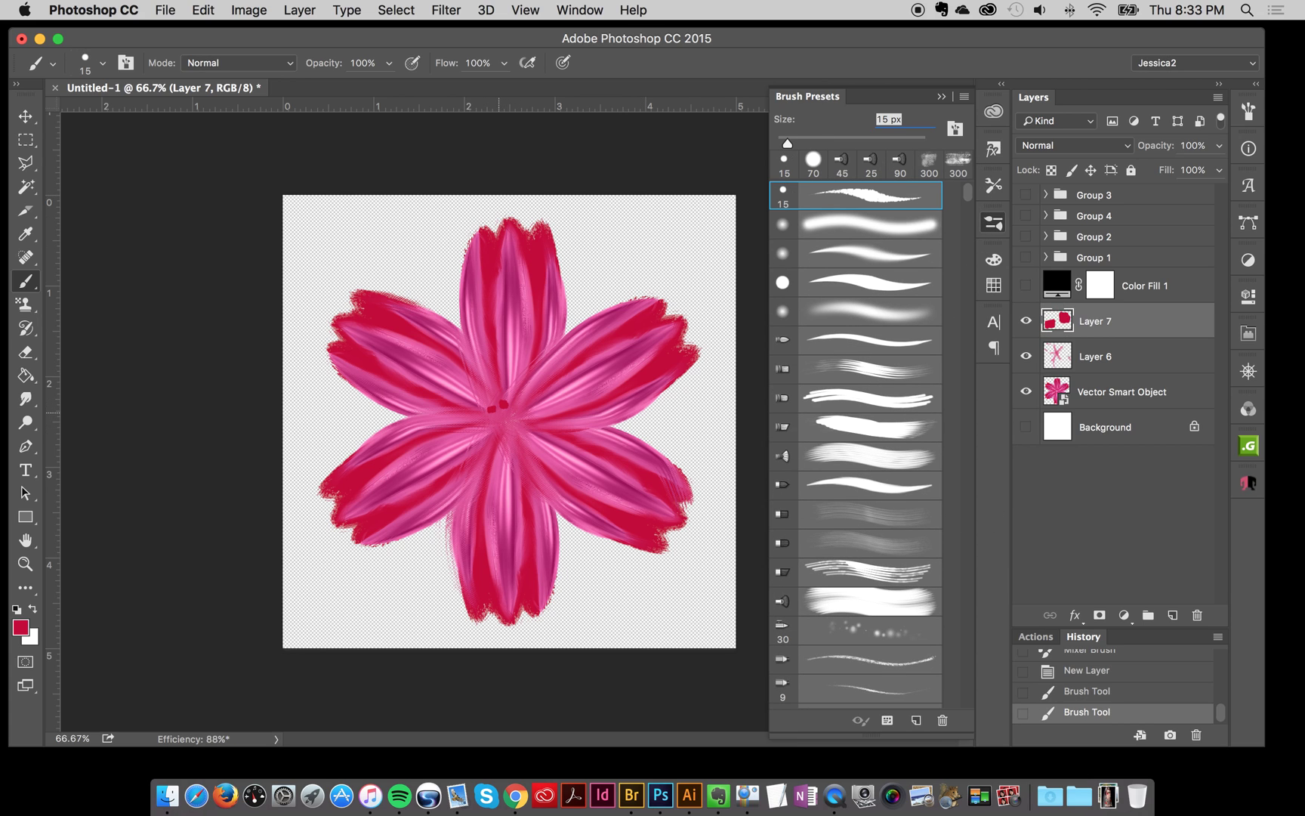
pyautogui.click(511, 408)
pyautogui.click(521, 404)
pyautogui.click(519, 424)
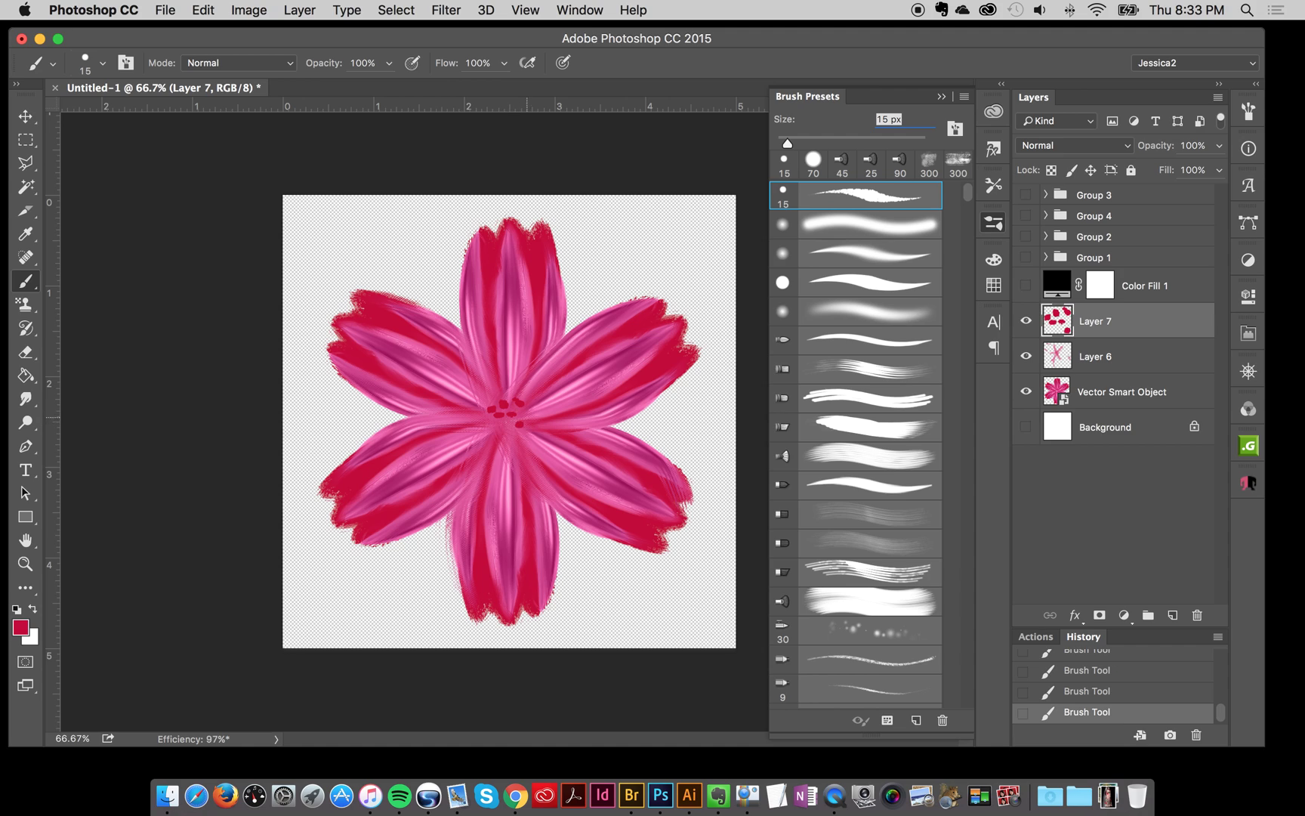
pyautogui.click(491, 423)
pyautogui.click(478, 416)
pyautogui.click(504, 423)
pyautogui.click(495, 435)
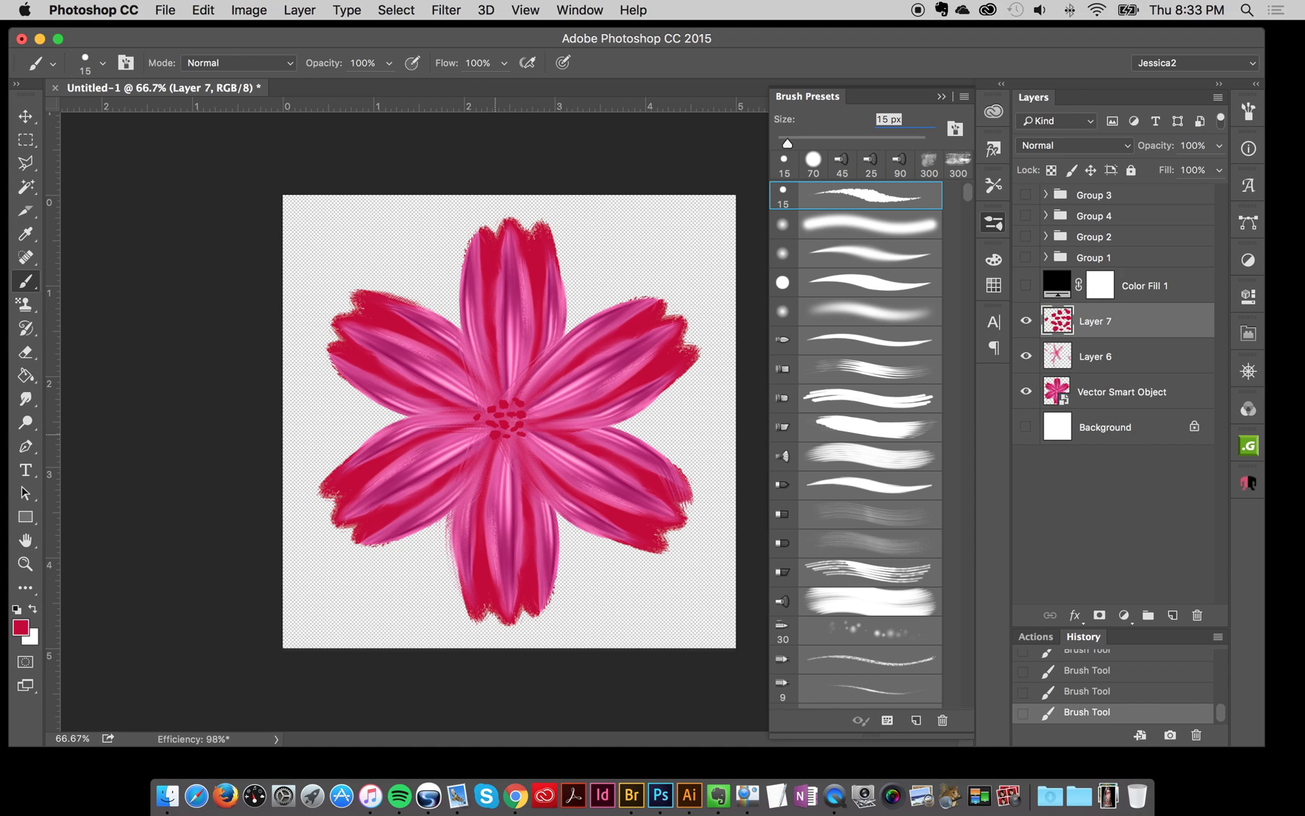
pyautogui.click(510, 438)
# Try the rich glitter 2, textile 2, deeply 2, so dim 3, lightly encrusted 2 and caviar 1 color styles on the dots of Layer 7
pyautogui.click(994, 149)
pyautogui.click(857, 374)
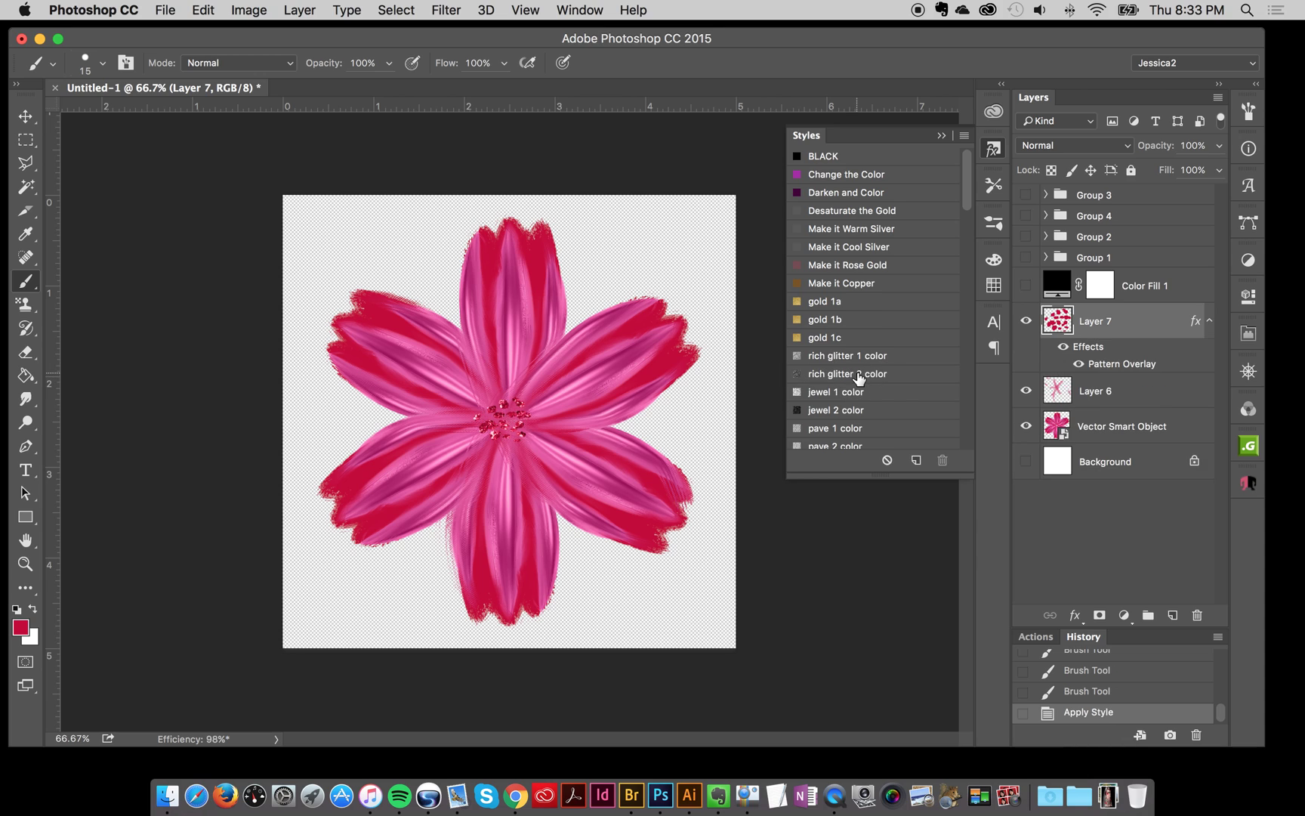
pyautogui.scroll(-5, 846, 264)
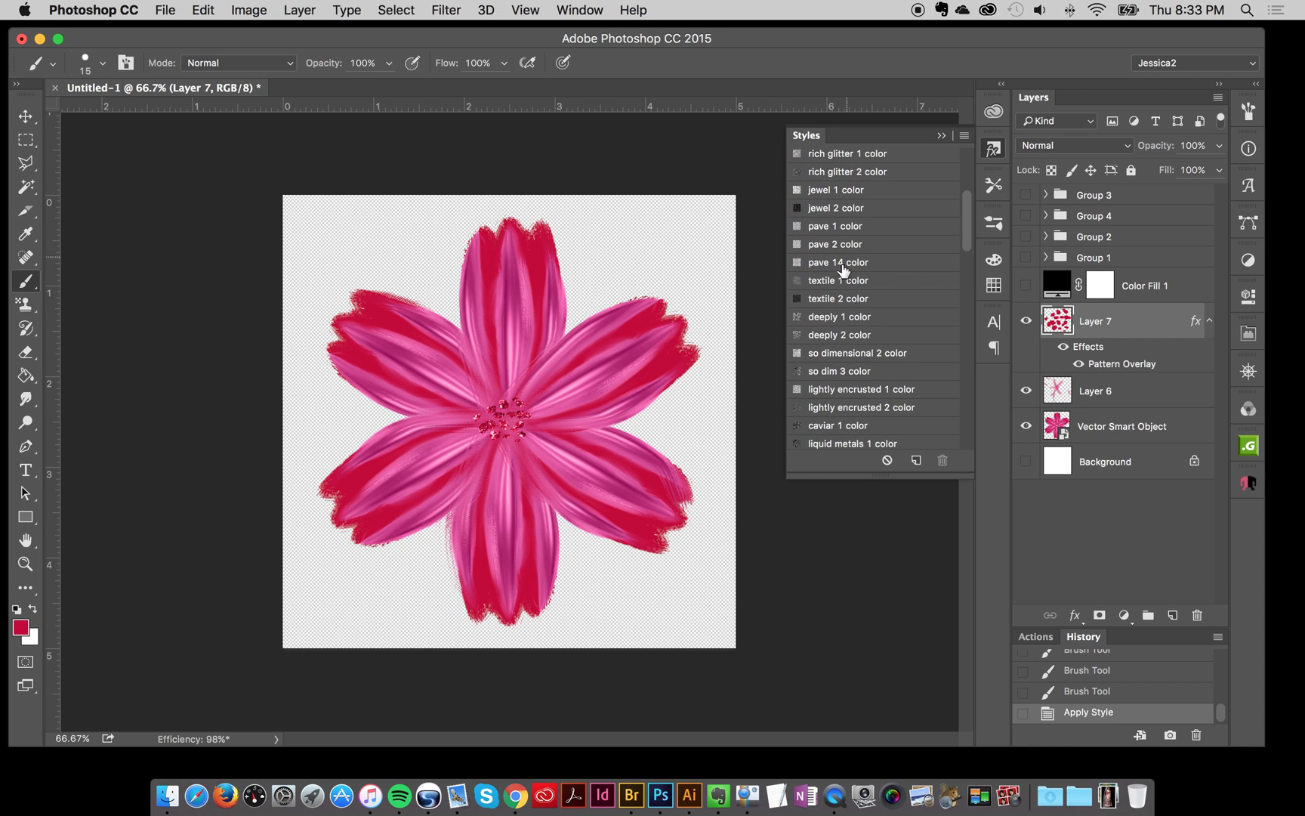
pyautogui.click(831, 298)
pyautogui.click(848, 335)
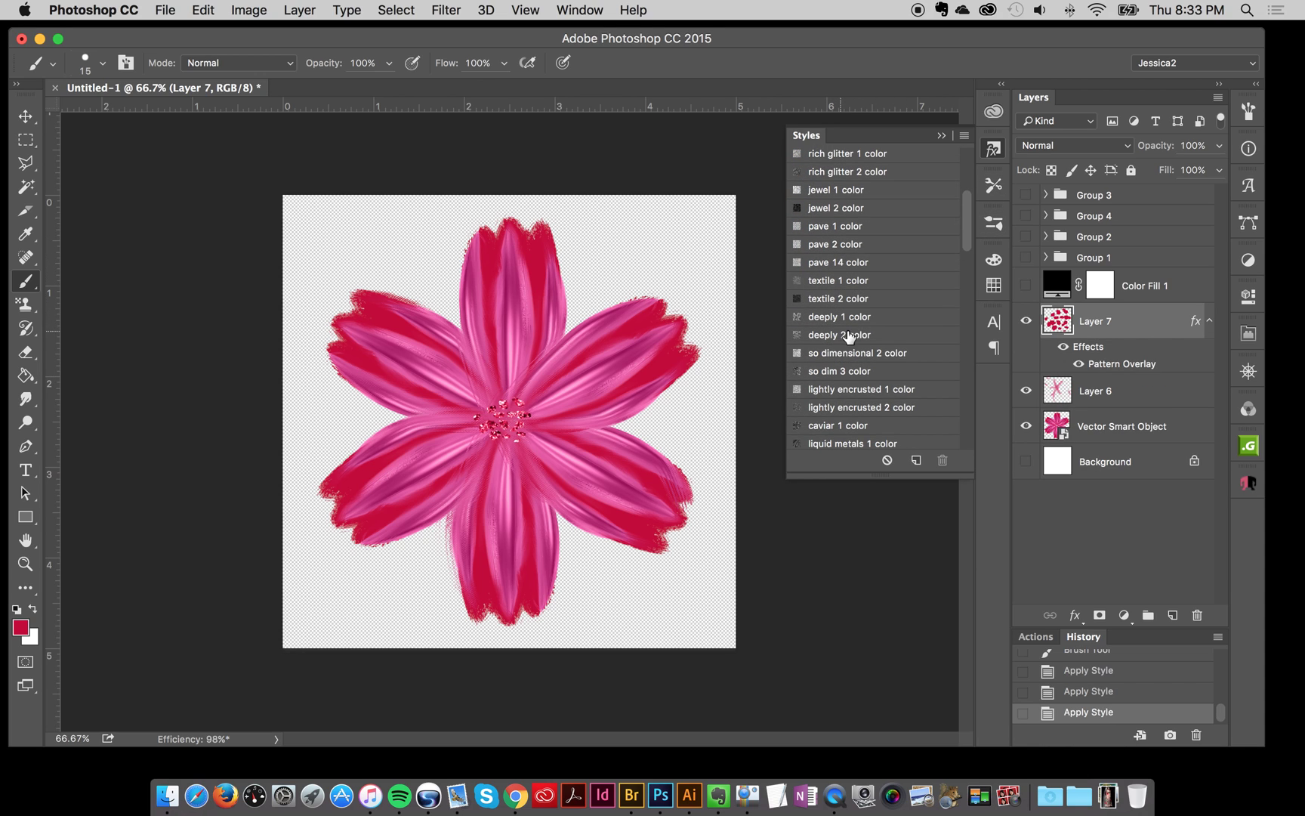
pyautogui.click(839, 373)
pyautogui.click(841, 409)
pyautogui.click(839, 428)
pyautogui.click(845, 409)
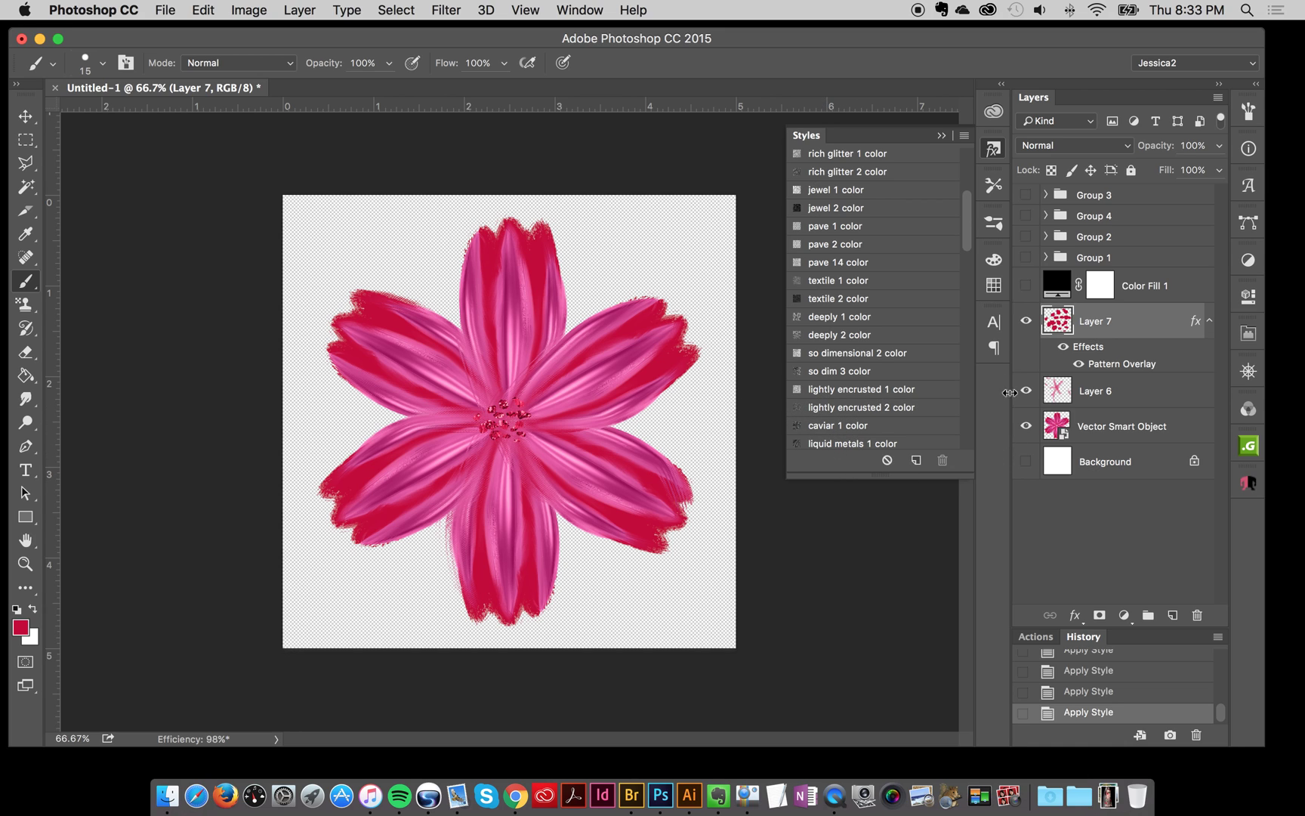
# Look through more of the saved styles and try jewel 1 color on the center dots
pyautogui.scroll(-5, 974, 251)
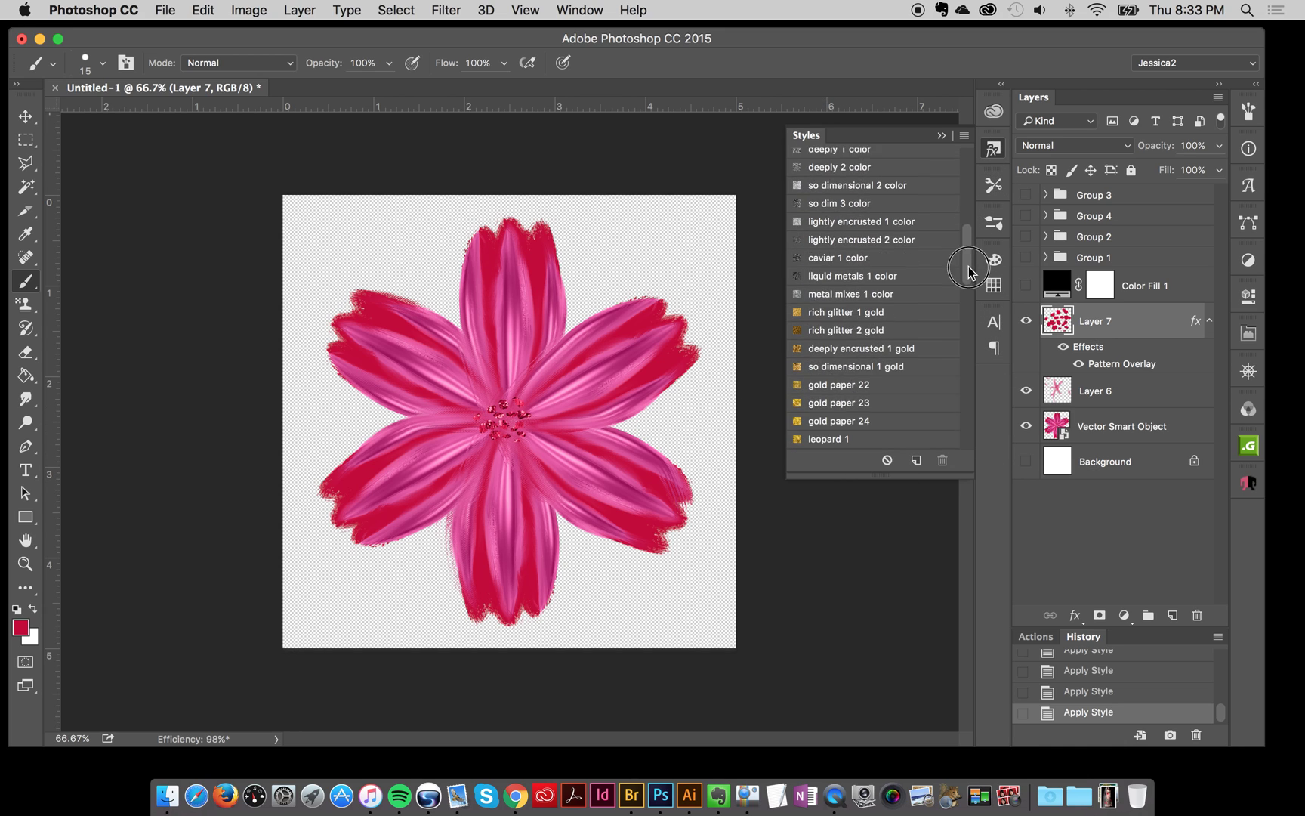
pyautogui.moveTo(896, 268); pyautogui.dragTo(971, 244)
pyautogui.moveTo(971, 244); pyautogui.dragTo(961, 203)
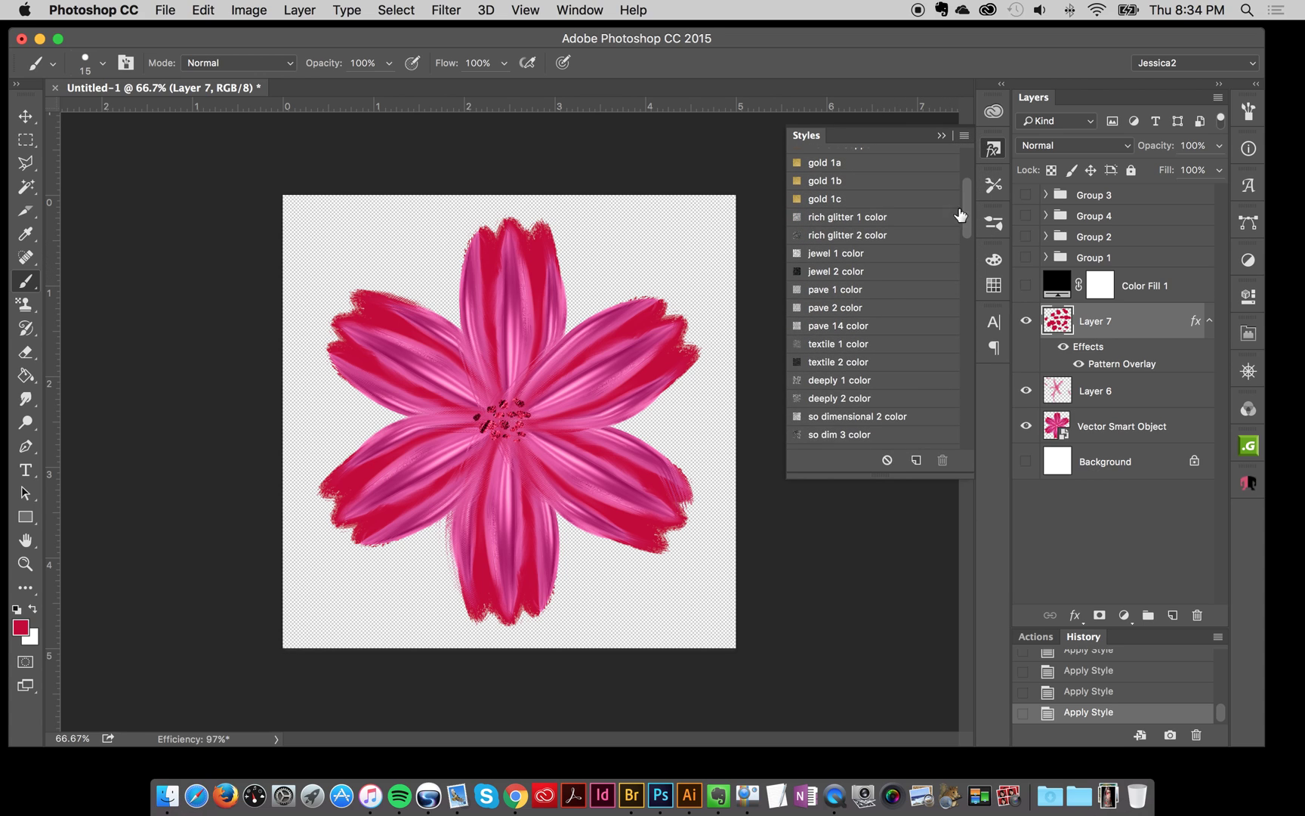
pyautogui.click(875, 260)
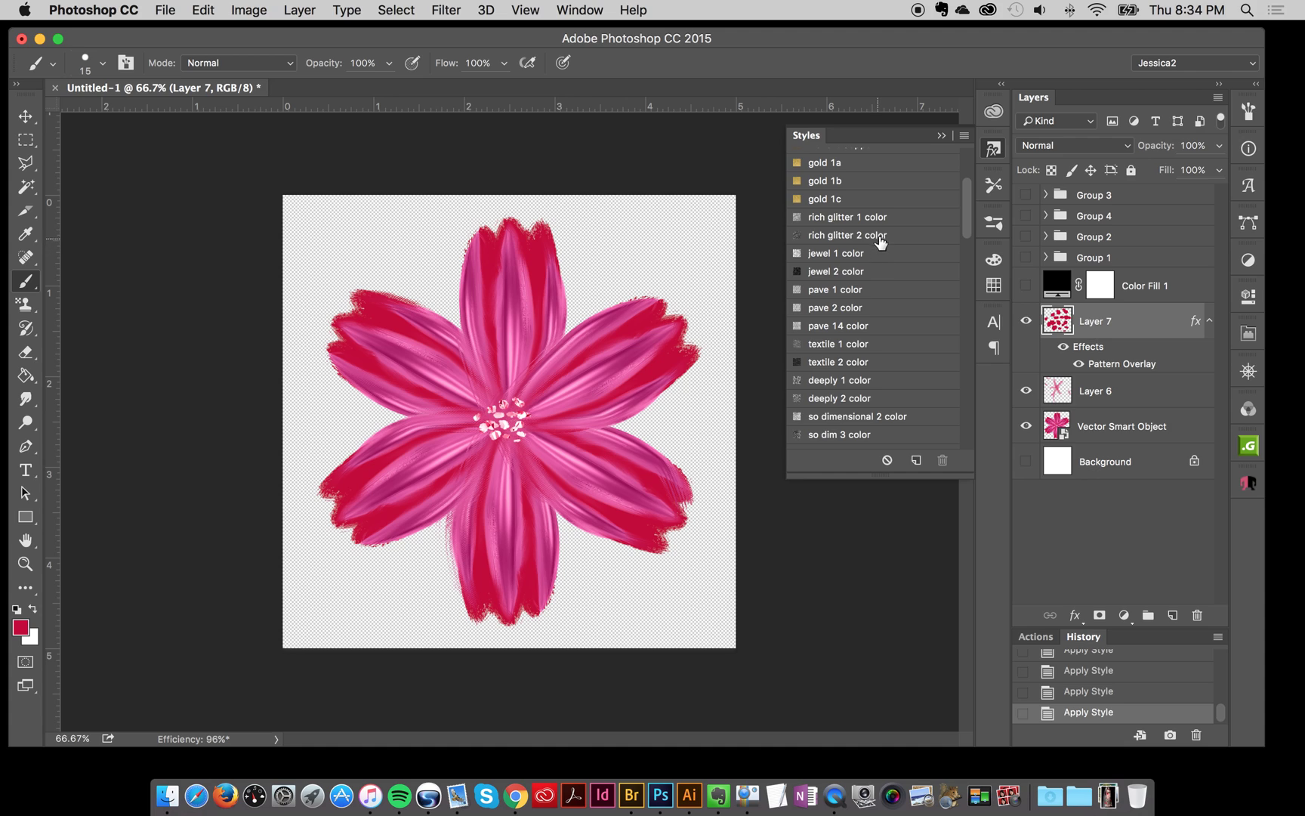
# Compare the rich glitter 1 color and rich glitter 2 color styles on Layer 7 and keep rich glitter 2 color
pyautogui.click(871, 239)
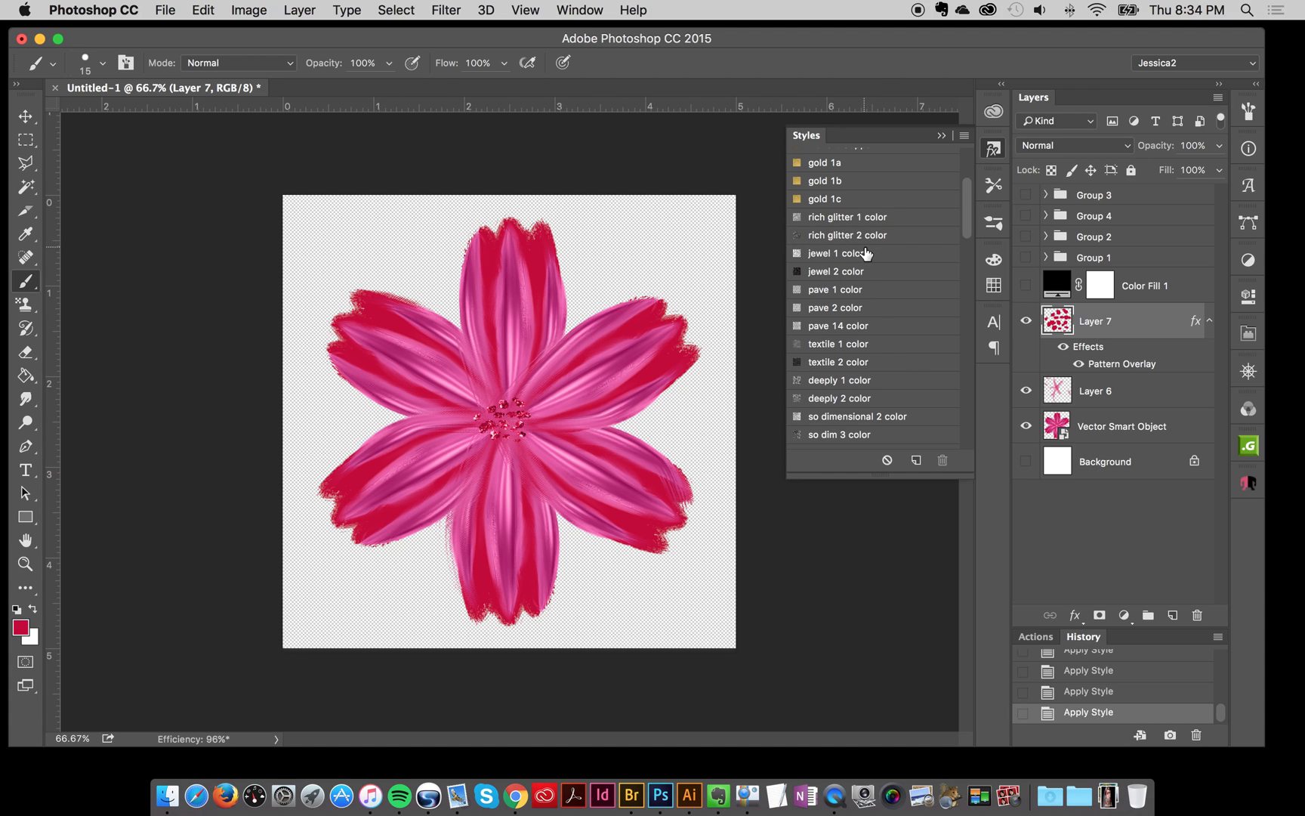
pyautogui.click(869, 224)
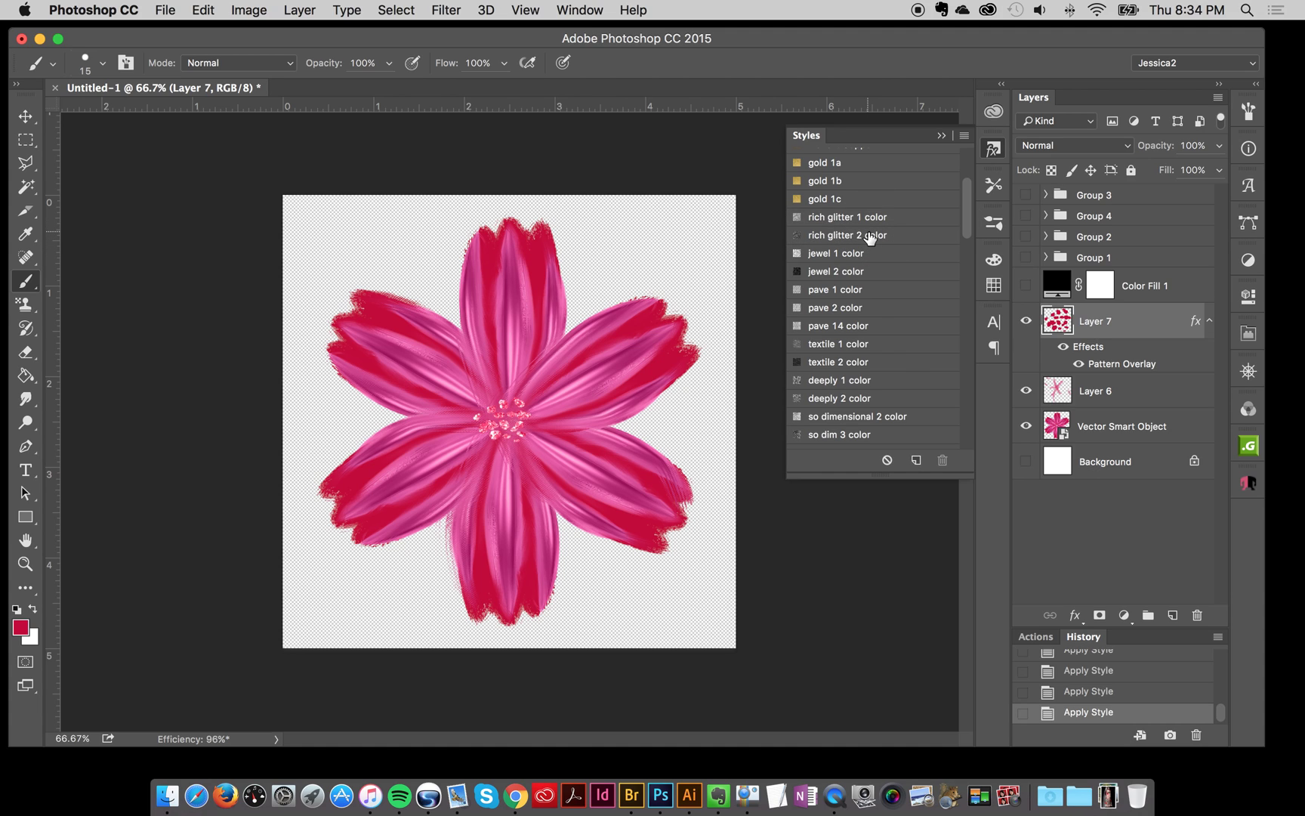
pyautogui.click(871, 239)
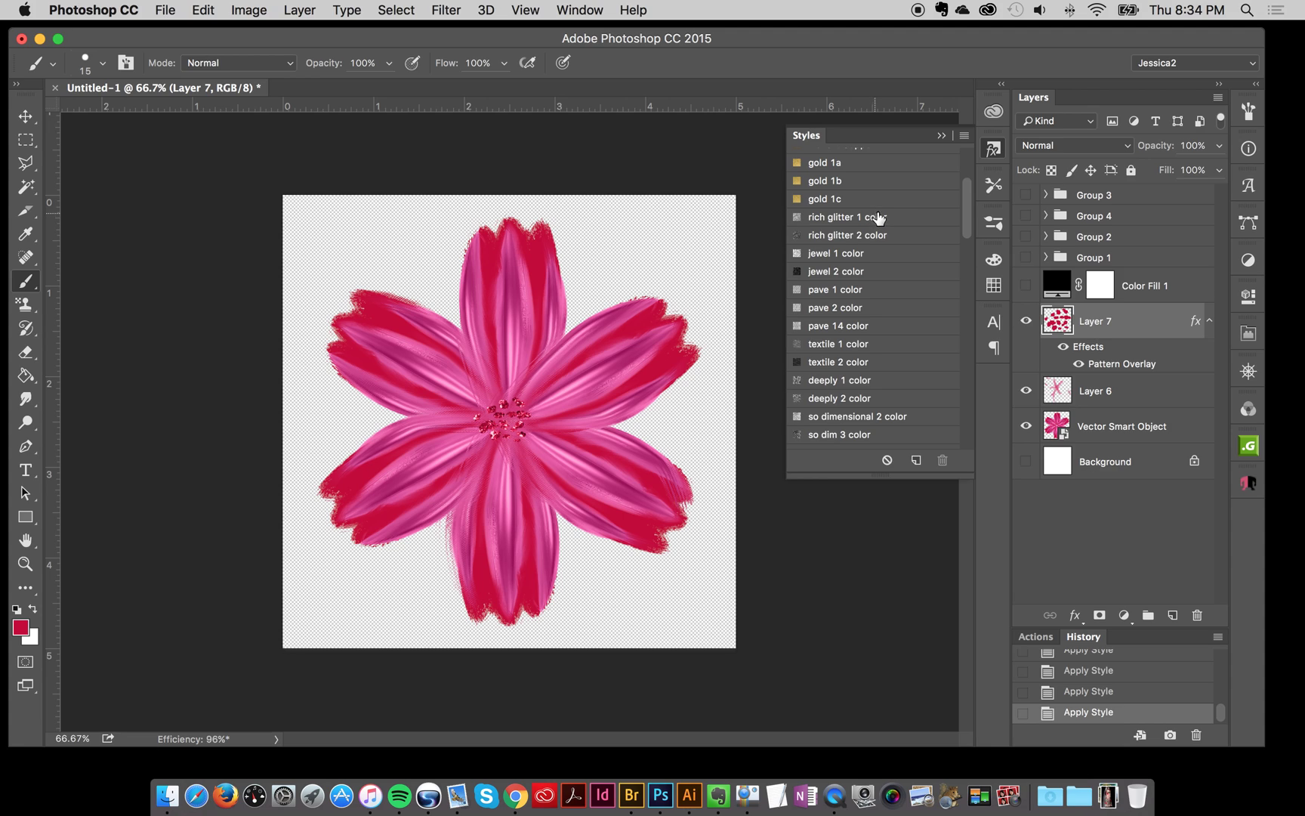
pyautogui.click(994, 148)
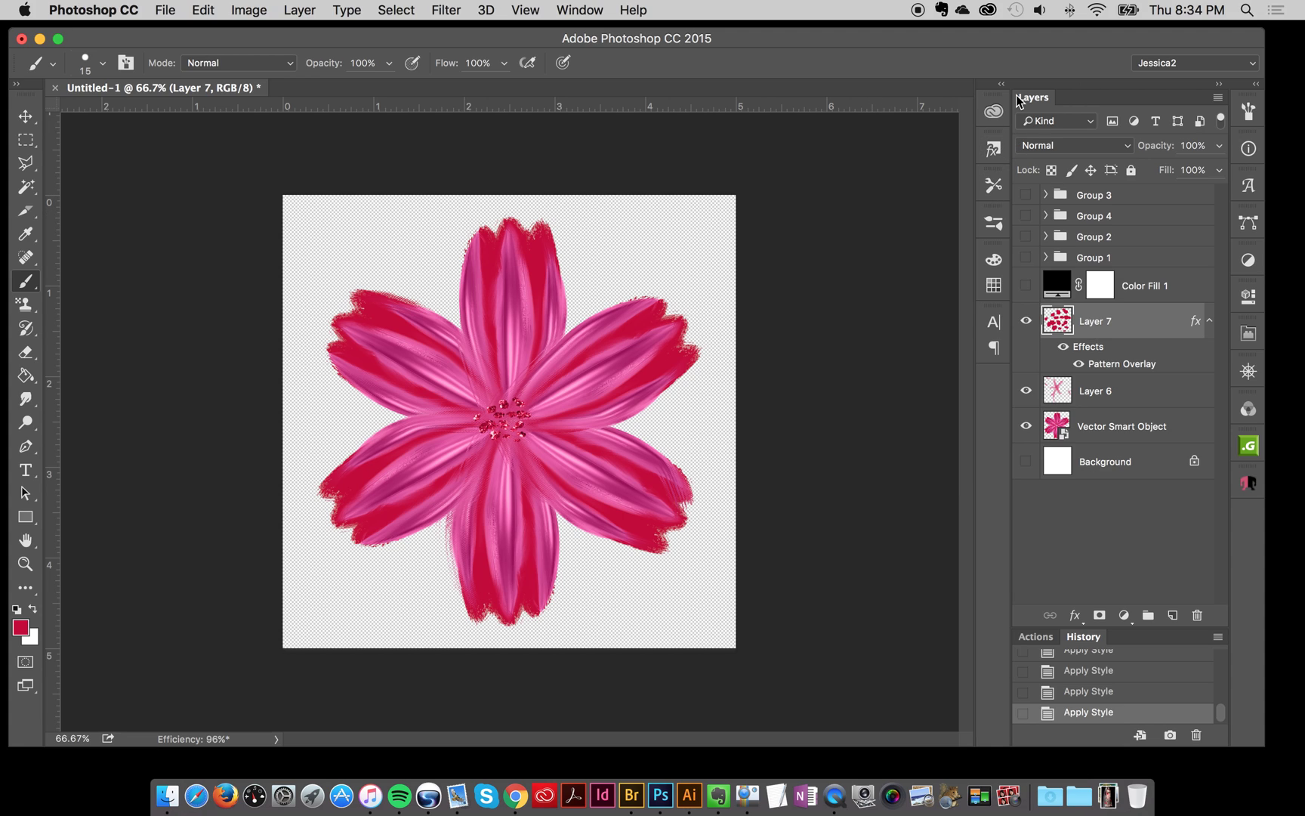